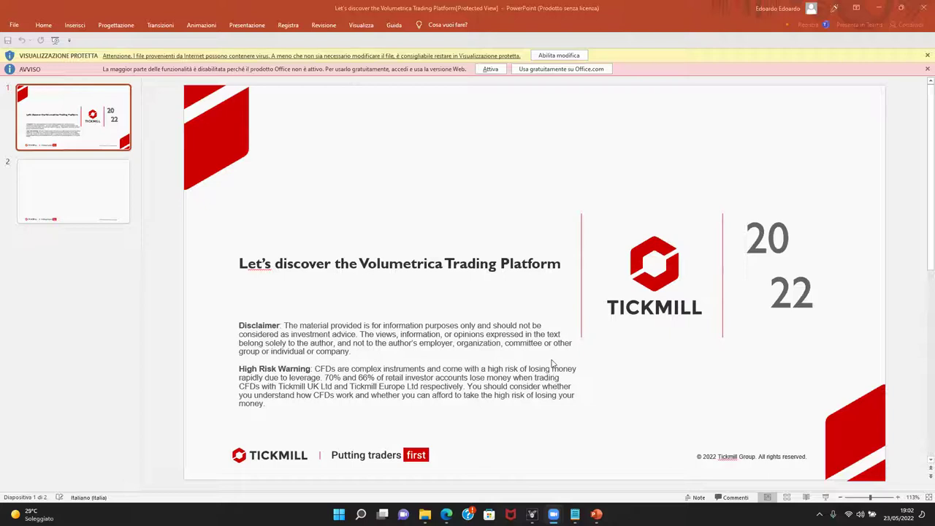
Switch from PowerPoint to the Zoom 'Avvia riunione' page in Edge
mouse_move(530, 513)
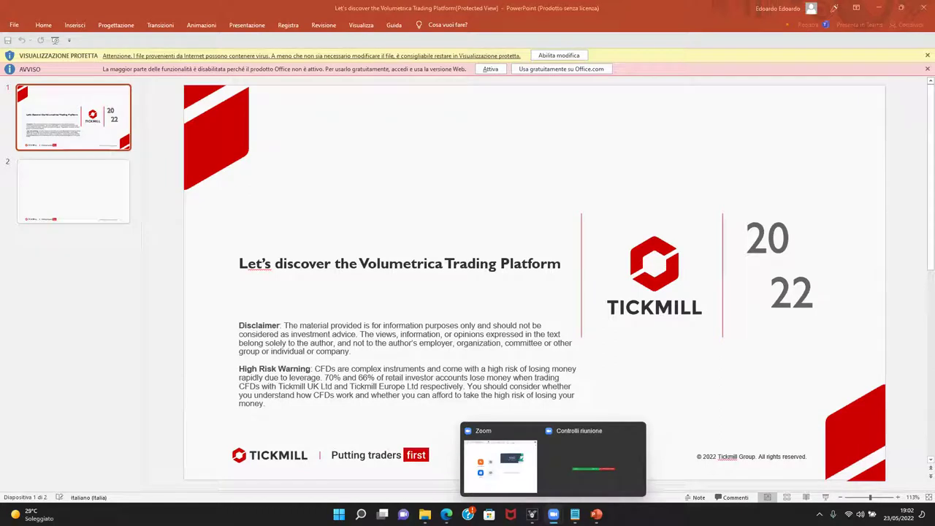
mouse_move(446, 514)
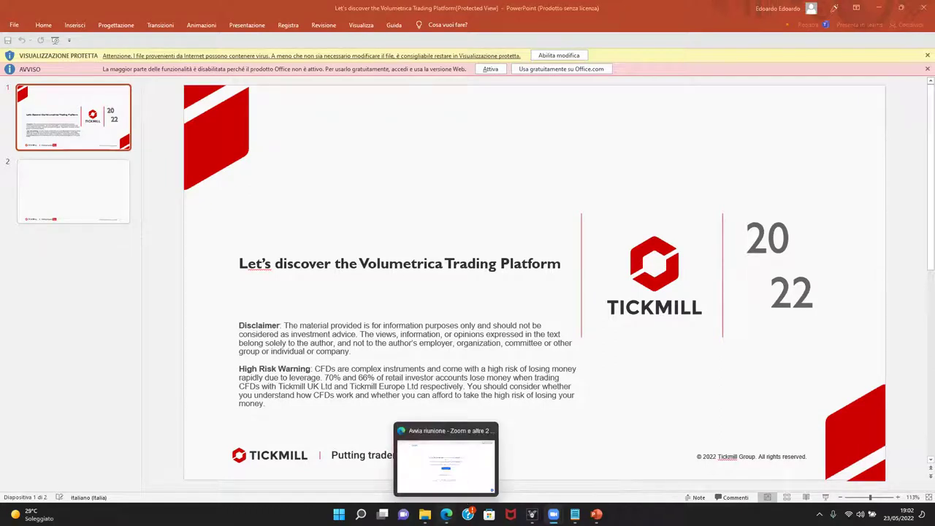
click(413, 435)
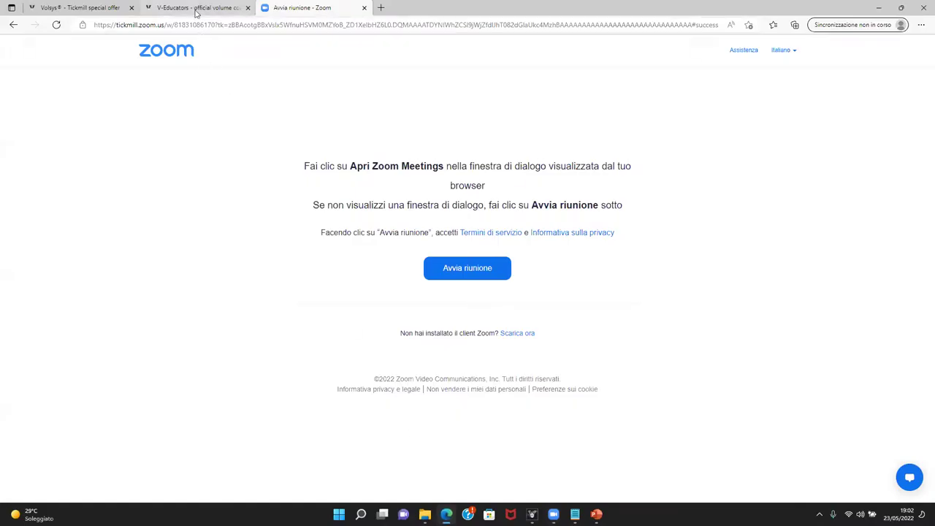
Switch to the VolSys Tickmill product page and scroll through it
click(93, 10)
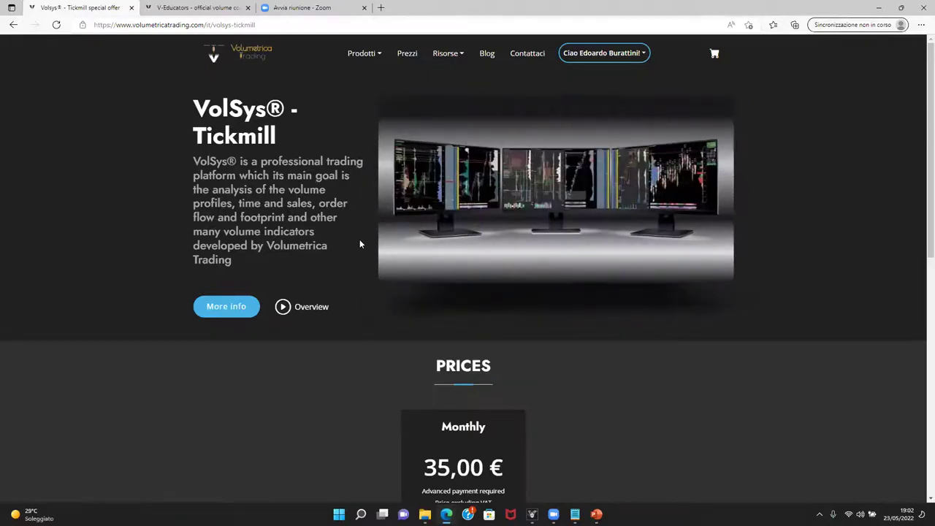
scroll(359, 241, down, 1)
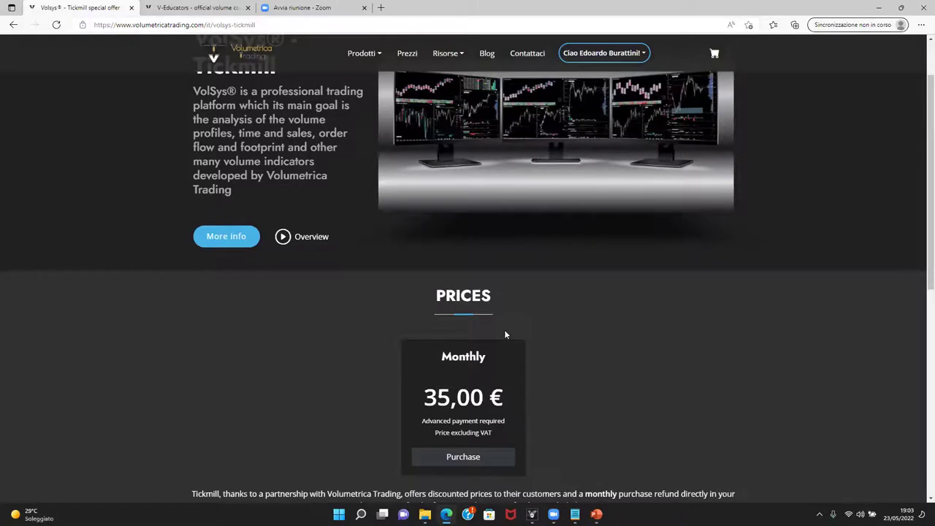
scroll(504, 334, up, 1)
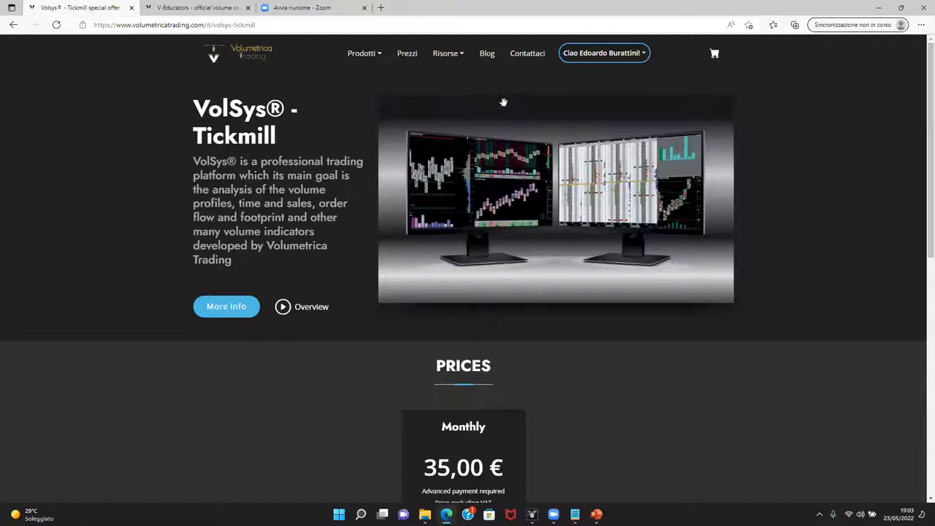
Open Resources > V-Educators on the Volumetrica site and circle an educator's contact e-mail
click(198, 7)
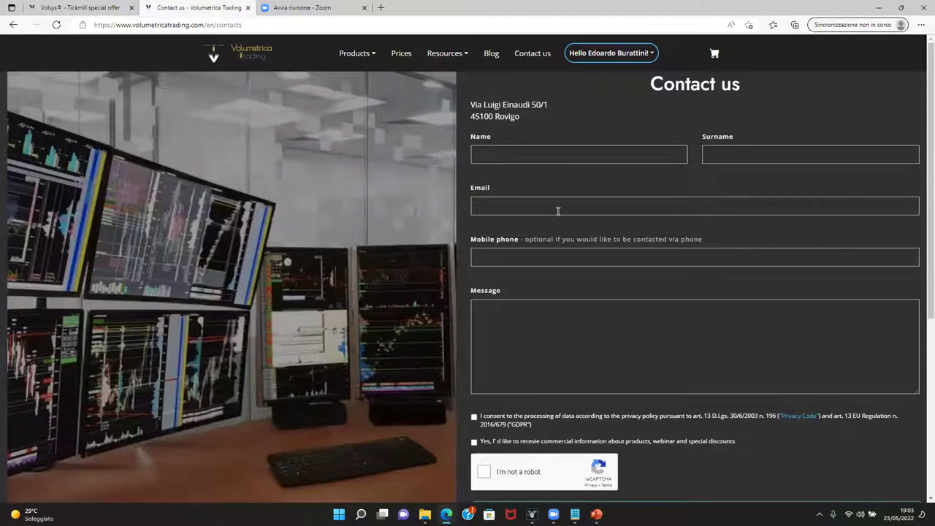
mouse_move(443, 53)
click(455, 100)
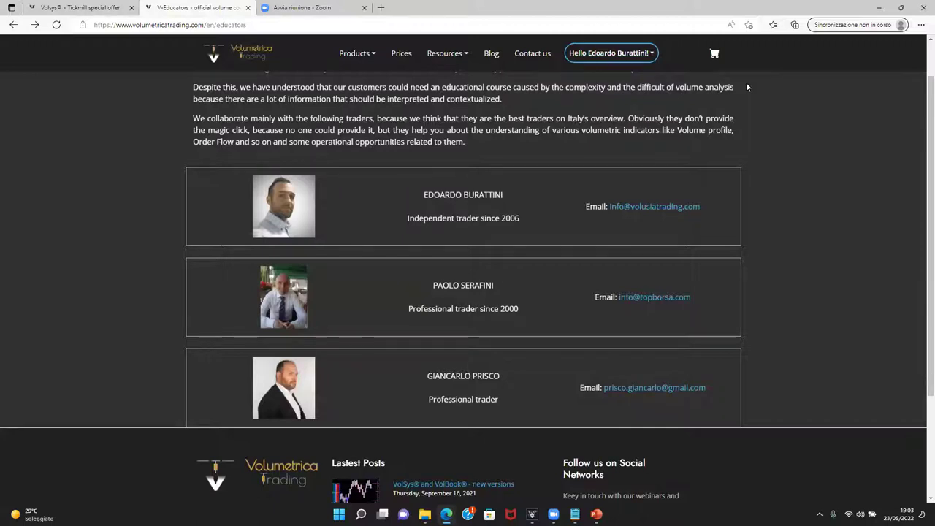
mouse_move(615, 194)
mouse_down()
mouse_move(613, 221)
mouse_move(759, 188)
mouse_move(638, 178)
mouse_move(674, 177)
mouse_up()
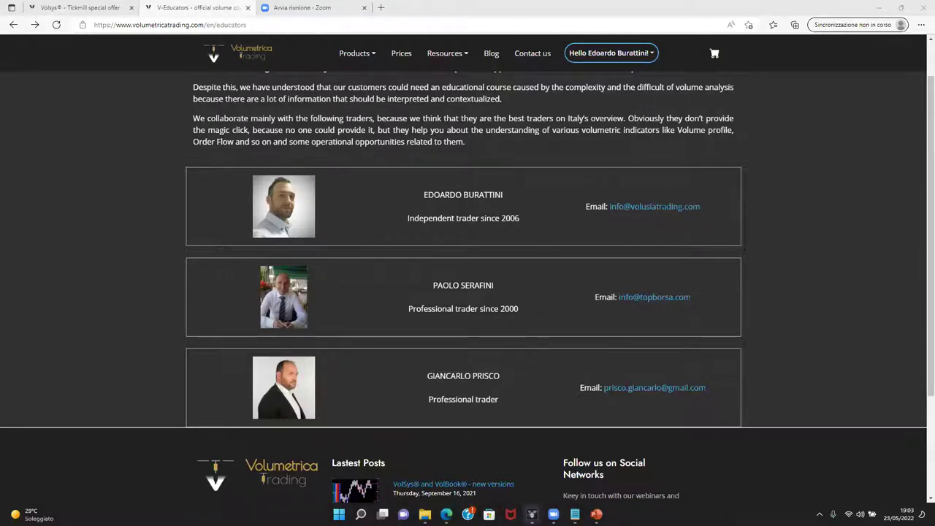
mouse_move(531, 514)
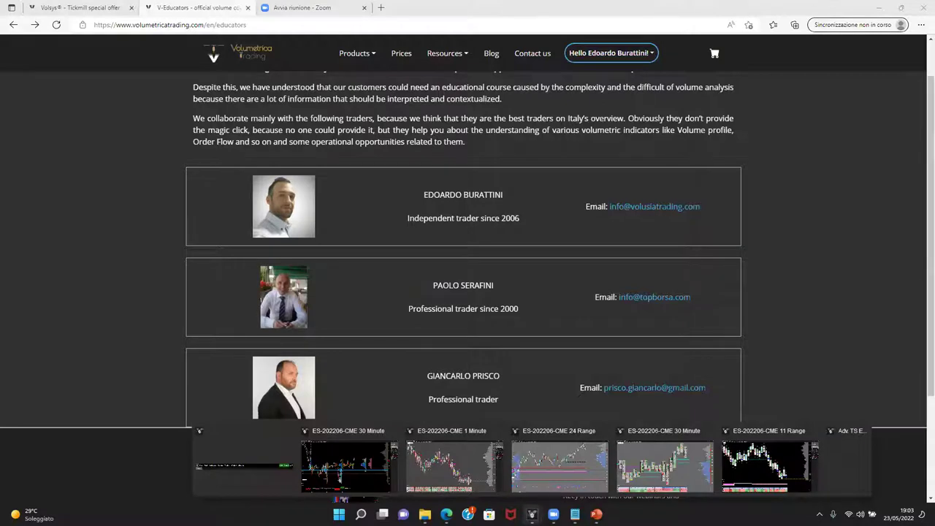
Bring up the ES-202206-CME 11 Range chart and review its Indicator List
click(766, 466)
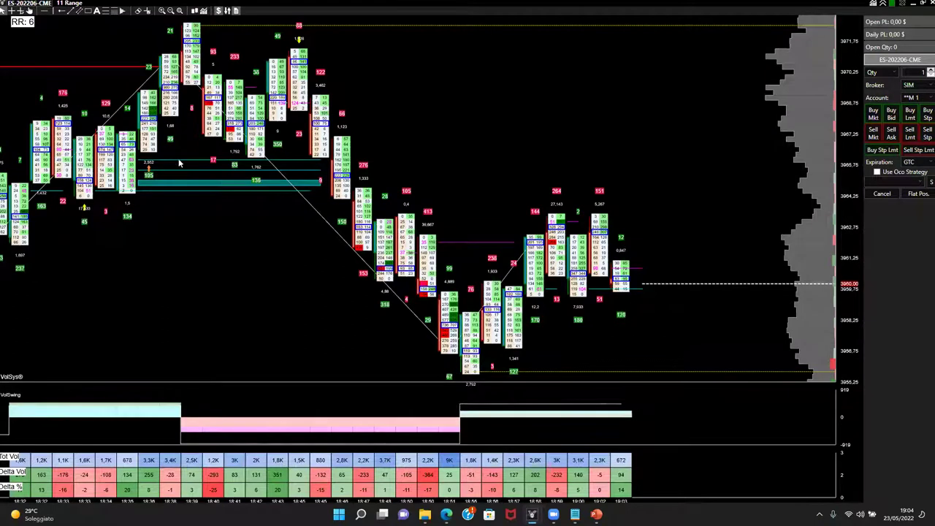
right_click(230, 309)
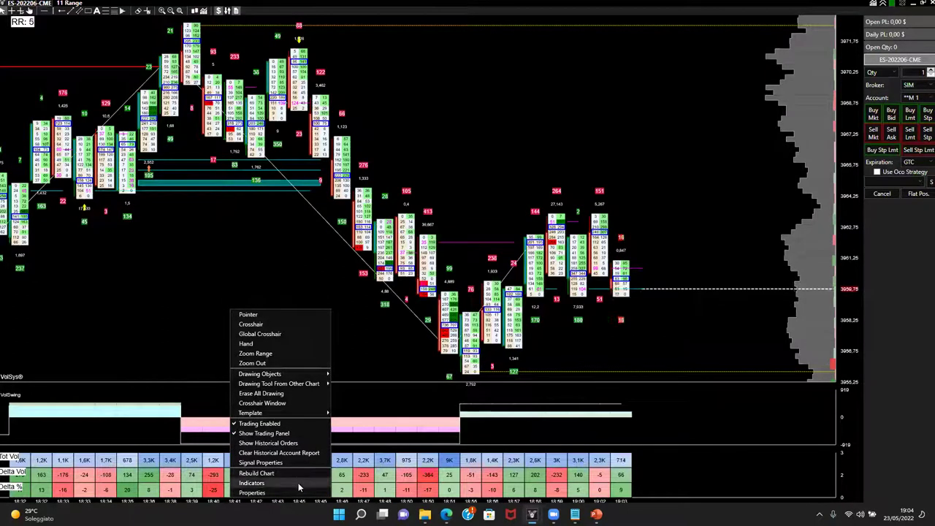
click(297, 476)
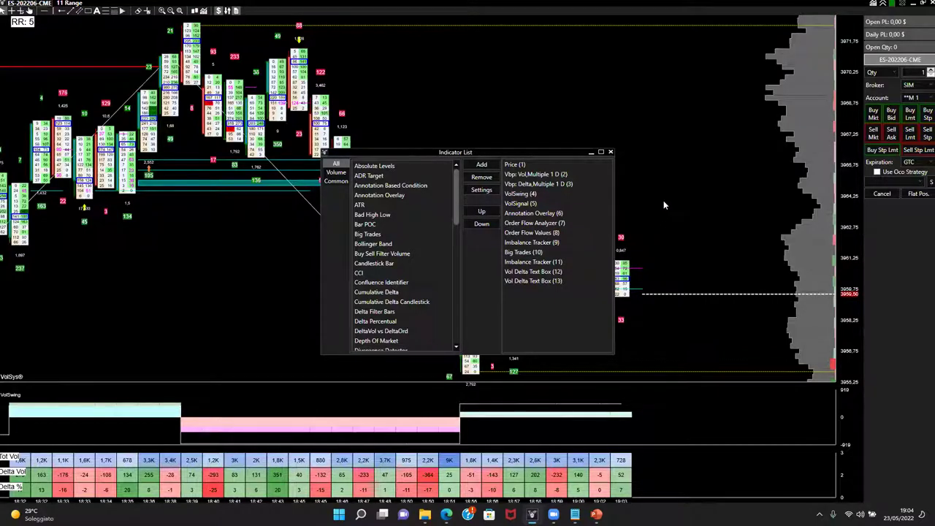
click(610, 153)
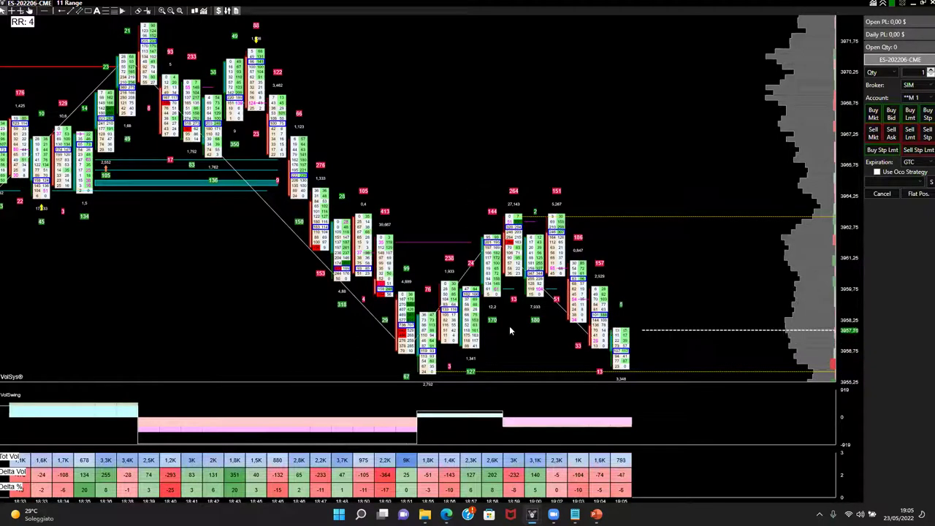
mouse_move(532, 514)
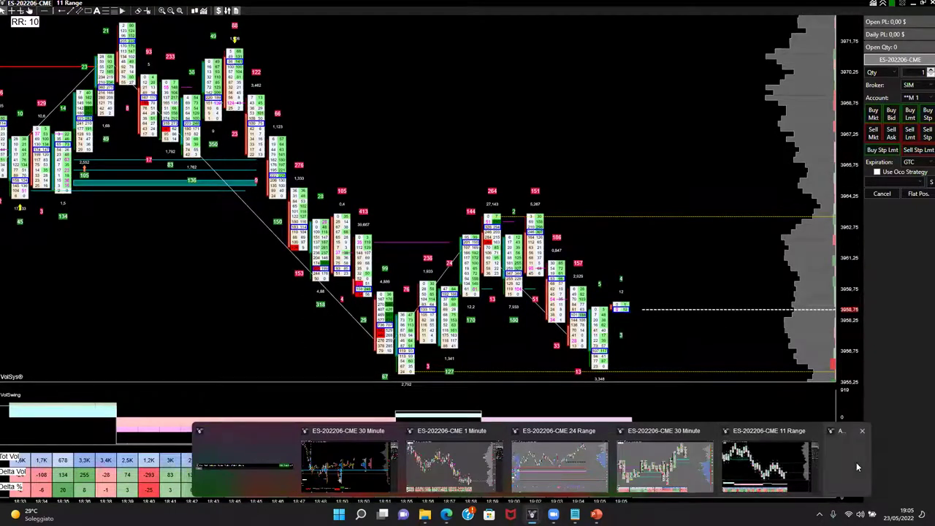
Maximize the Time & Sales window, minimize it, maximize it again, then restore it
right_click(857, 461)
click(862, 441)
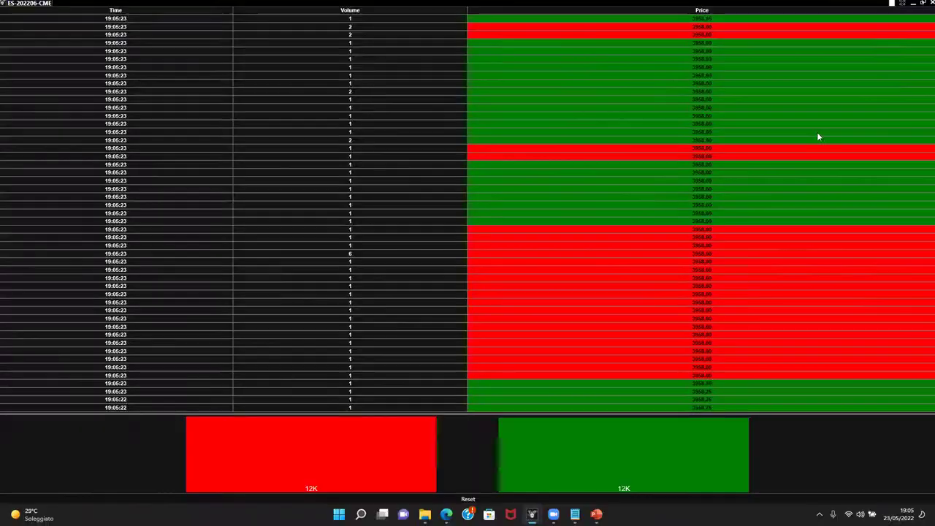
click(920, 3)
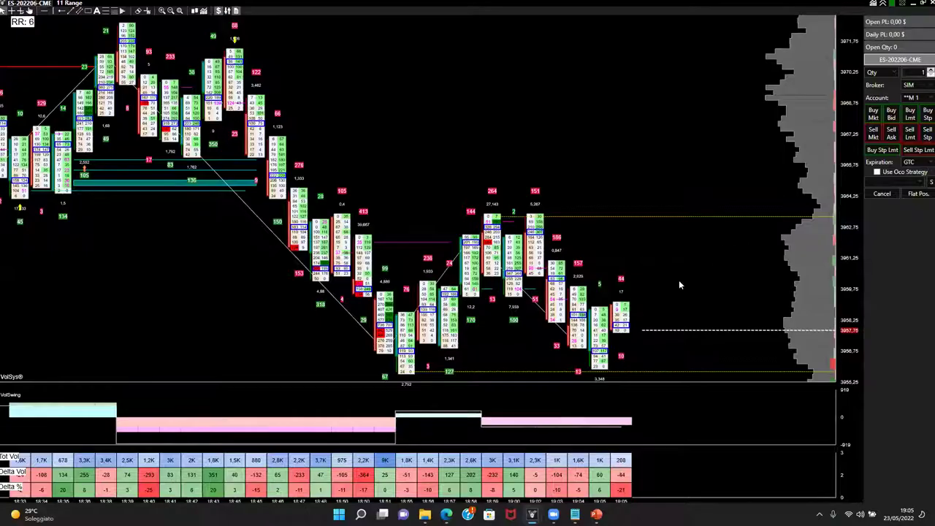
mouse_move(532, 514)
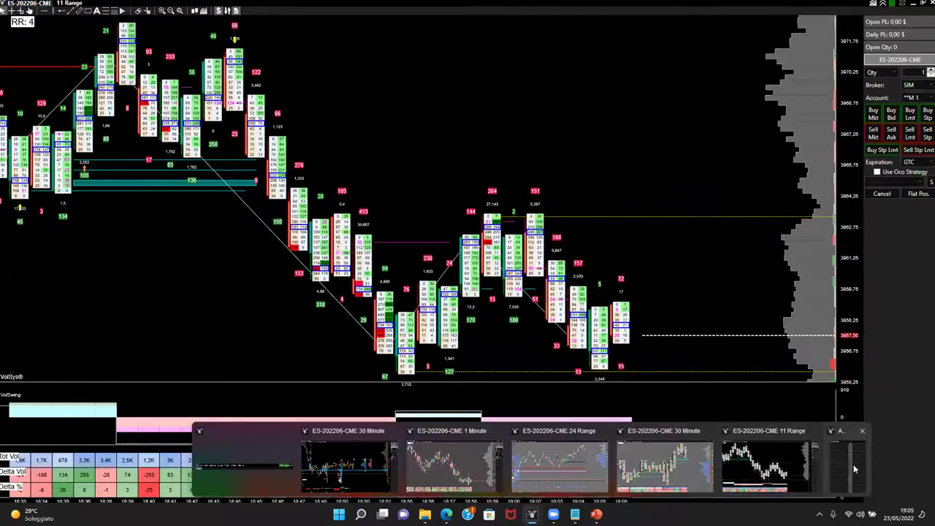
right_click(853, 463)
click(862, 439)
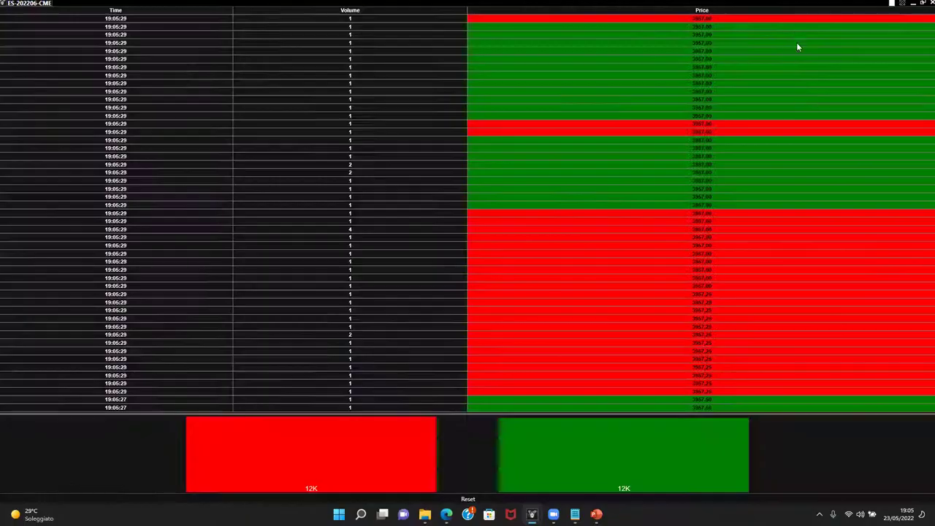
double_click(807, 5)
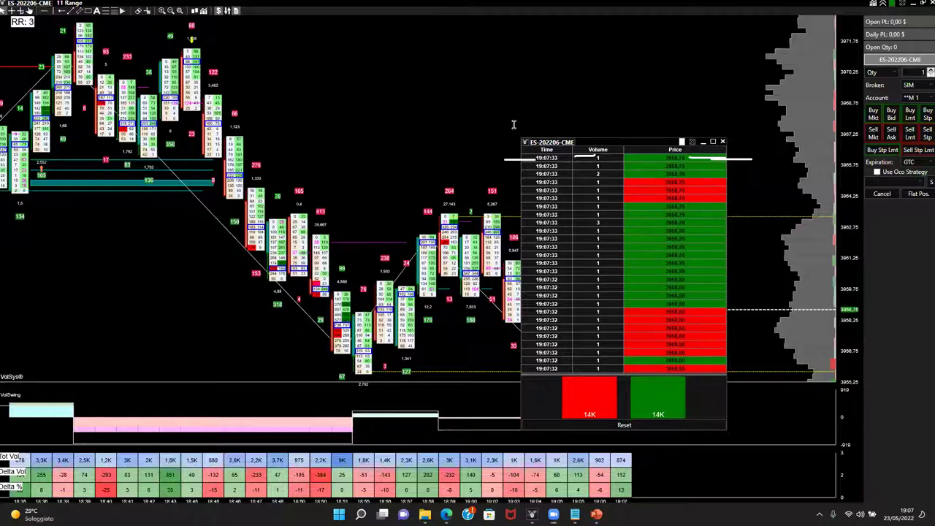
Place a text note reading '19:07 230 3956,75' above the Time & Sales window
click(537, 126)
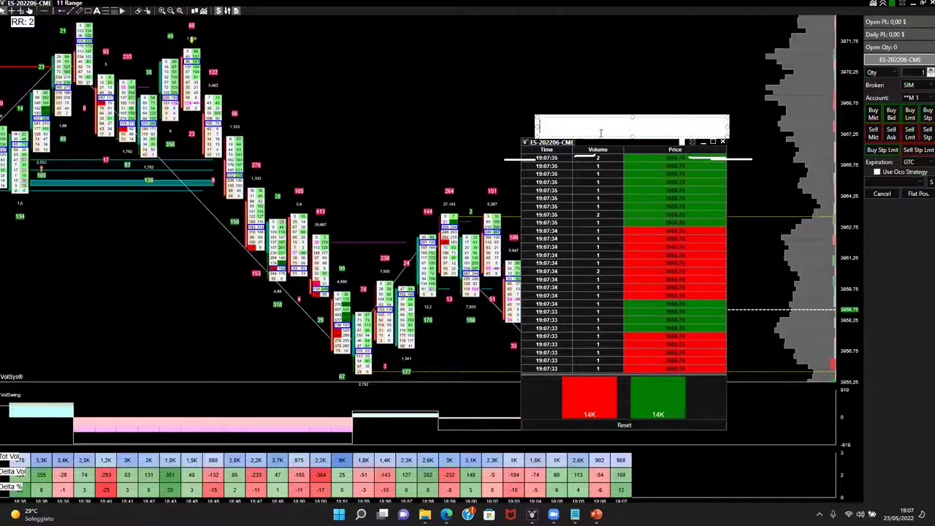
text(19:)
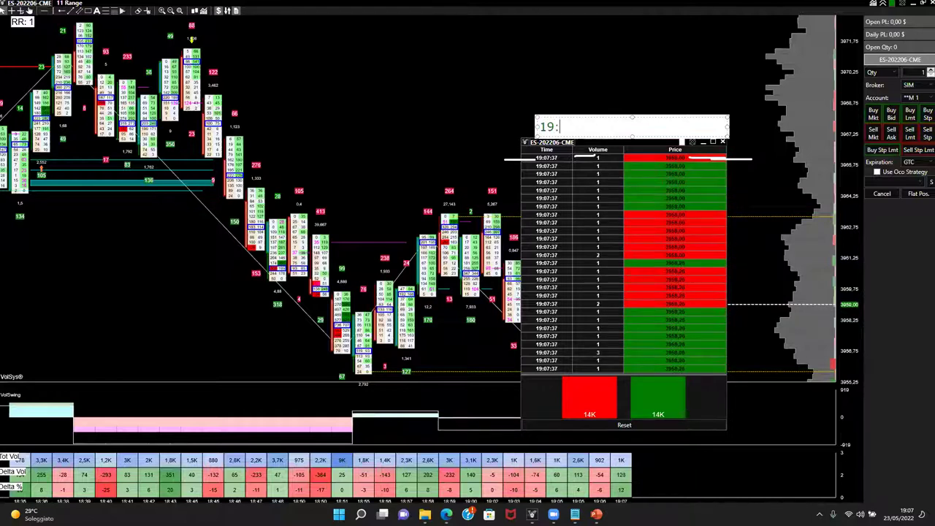
text(07)
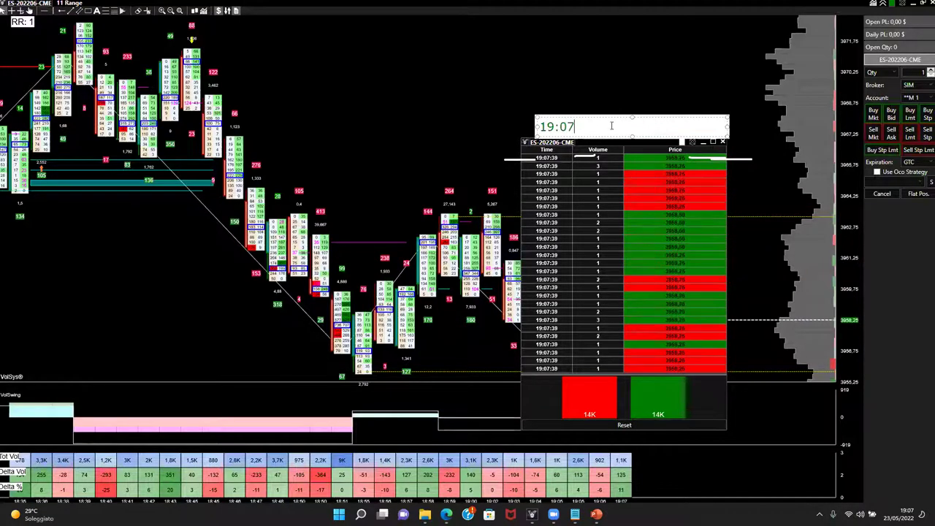
mouse_move(642, 111)
mouse_down()
mouse_move(647, 118)
mouse_move(632, 113)
mouse_up()
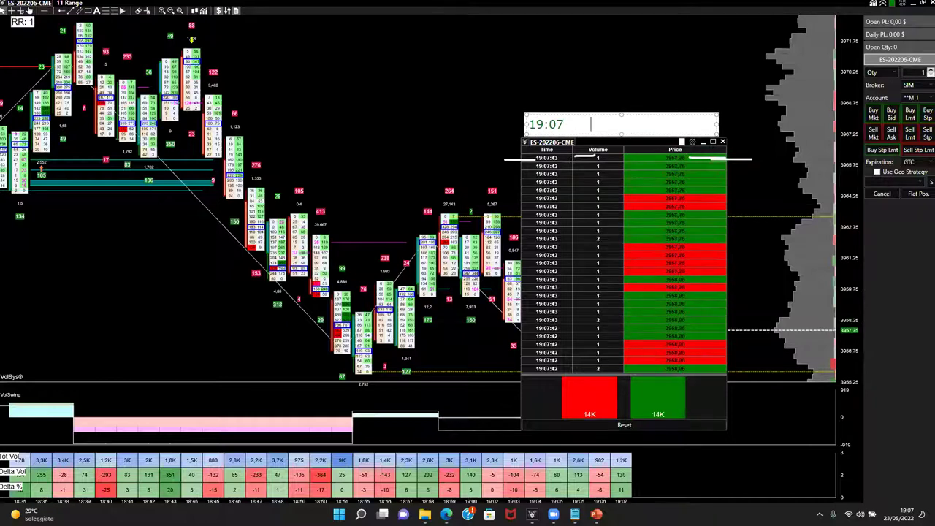
text(230)
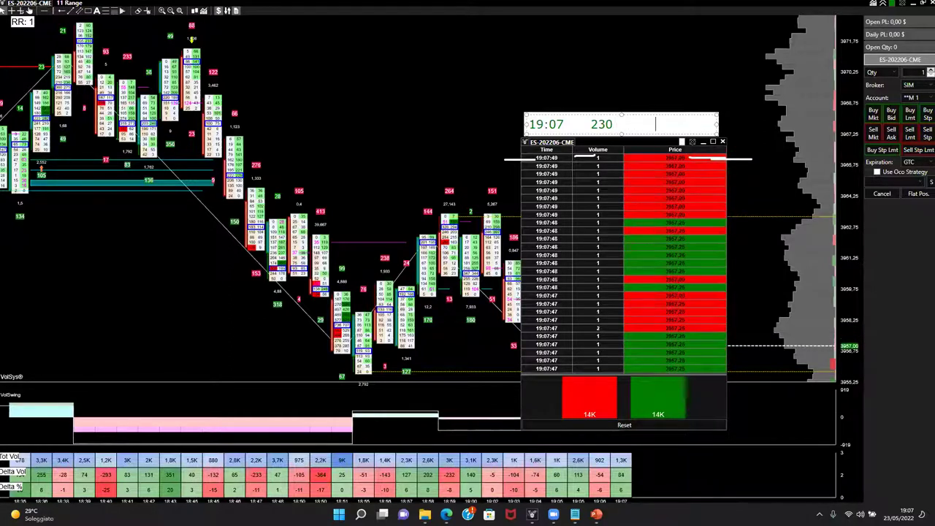
text(3956,75)
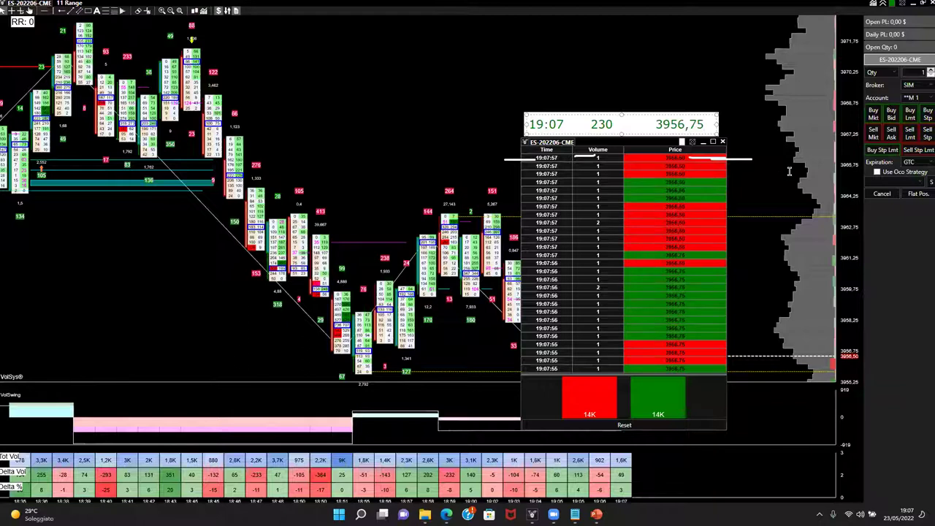
click(615, 154)
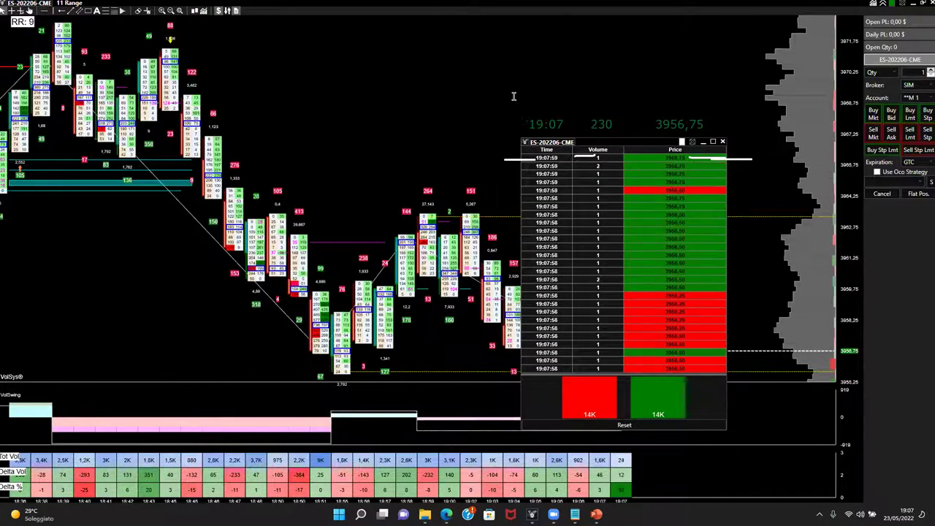
Draw freehand arcs and underlines around the 19:07, 230 and 3956,75 read-out
mouse_move(547, 110)
mouse_down()
mouse_move(538, 106)
mouse_move(533, 135)
mouse_up()
mouse_move(707, 109)
mouse_down()
mouse_move(736, 119)
mouse_move(741, 153)
mouse_up()
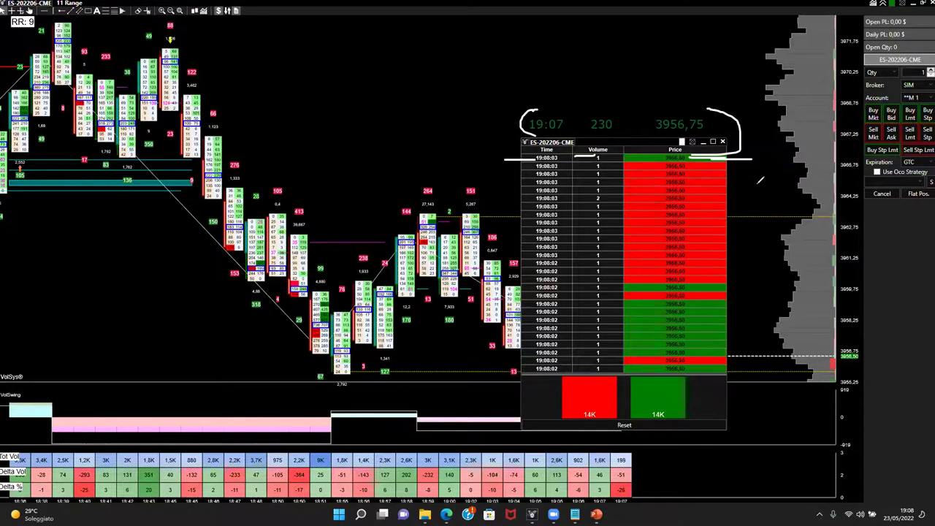
drag(517, 122, 481, 124)
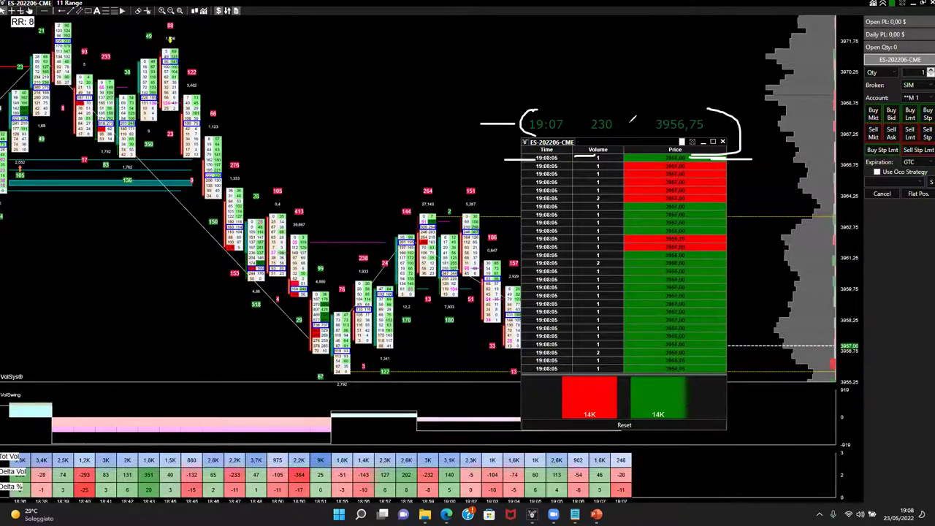
drag(740, 124, 790, 119)
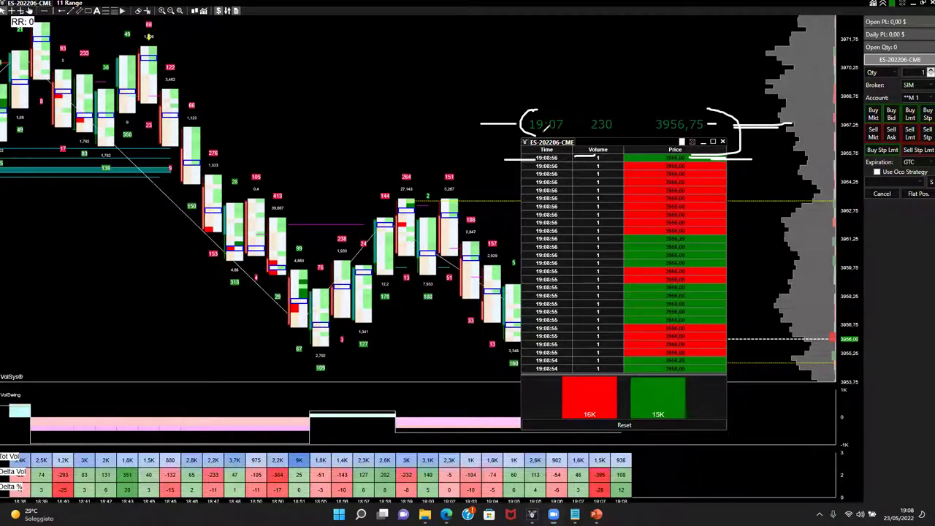
drag(480, 124, 459, 124)
drag(729, 119, 760, 120)
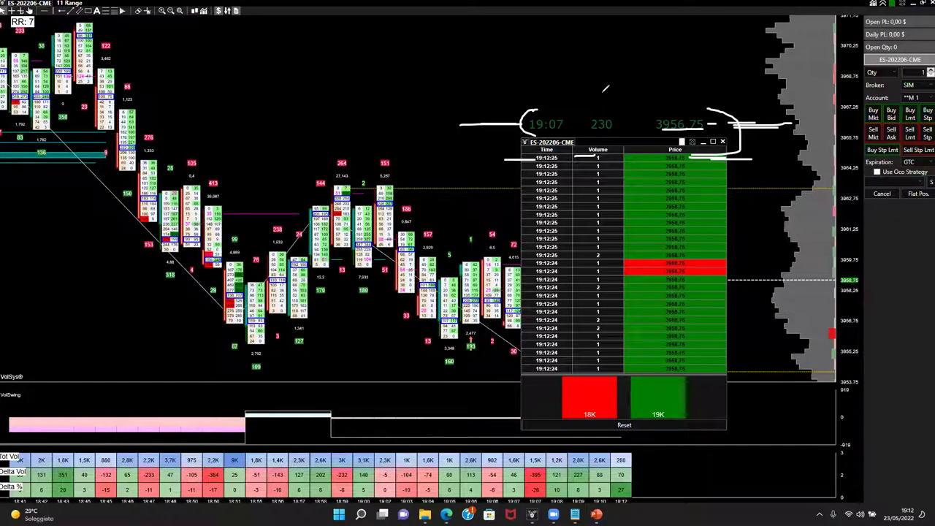
Erase the freehand marks and close the Time & Sales window
key(Escape)
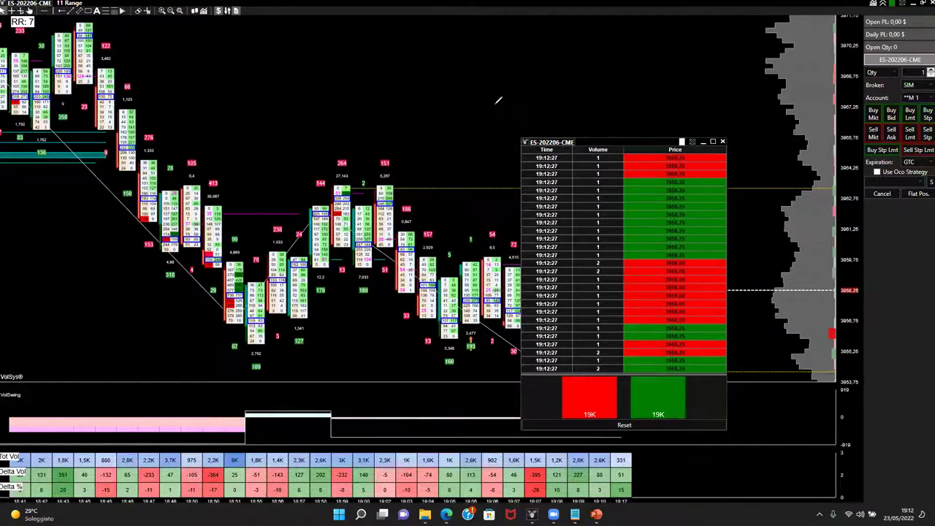
click(706, 143)
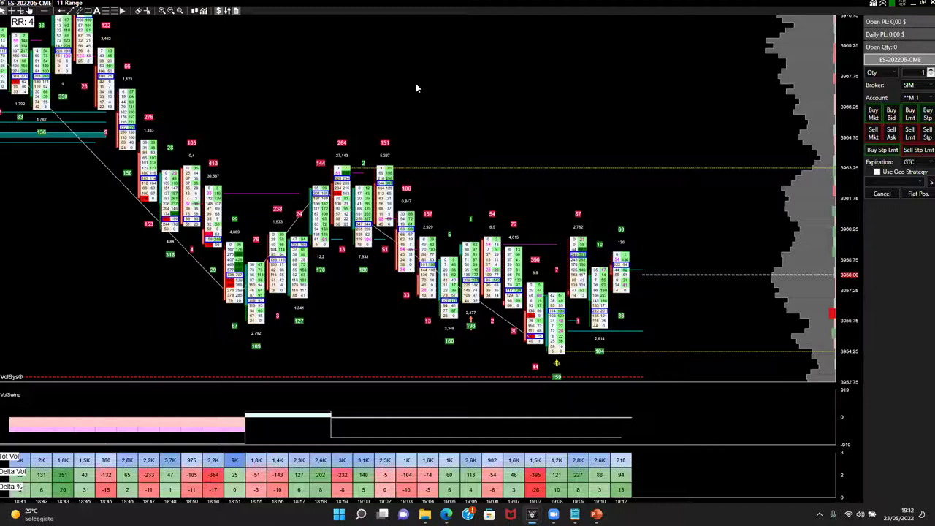
Open the chart's Indicator List, view the Big Trades (10) settings, then close both
right_click(243, 115)
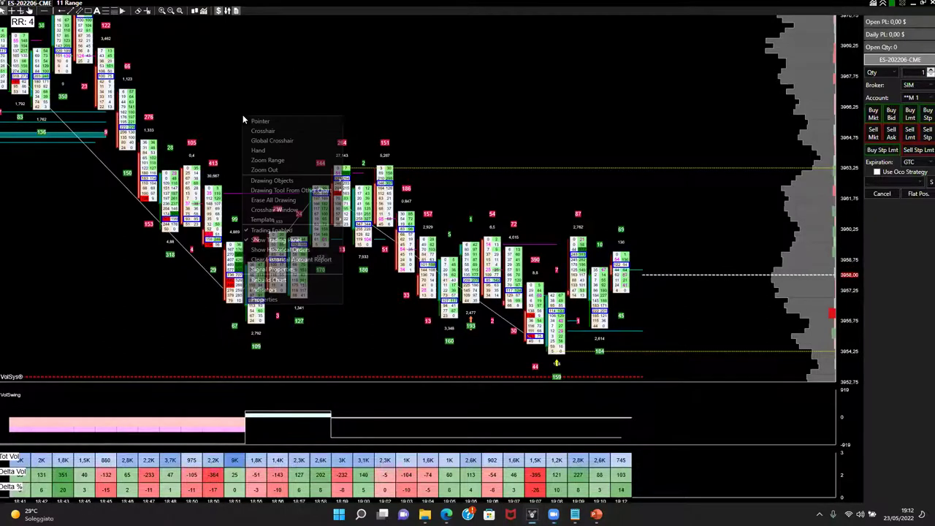
click(298, 289)
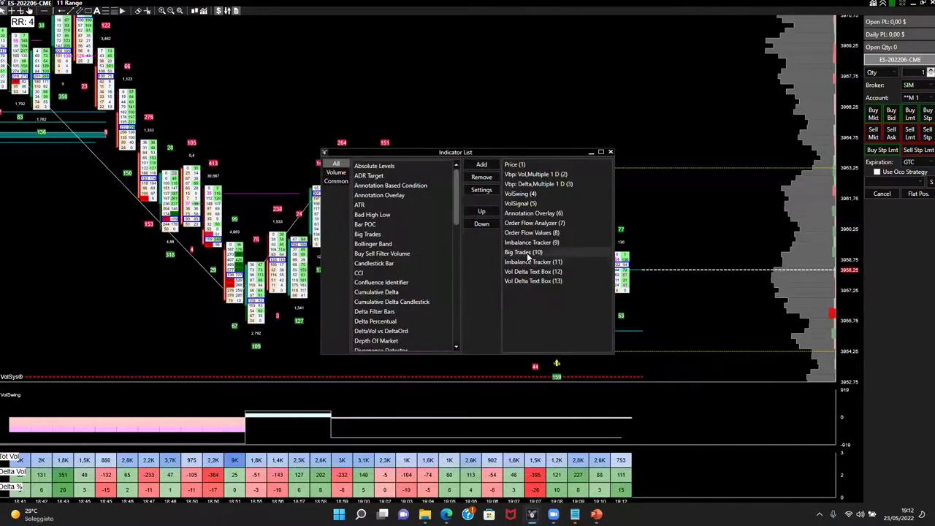
double_click(527, 253)
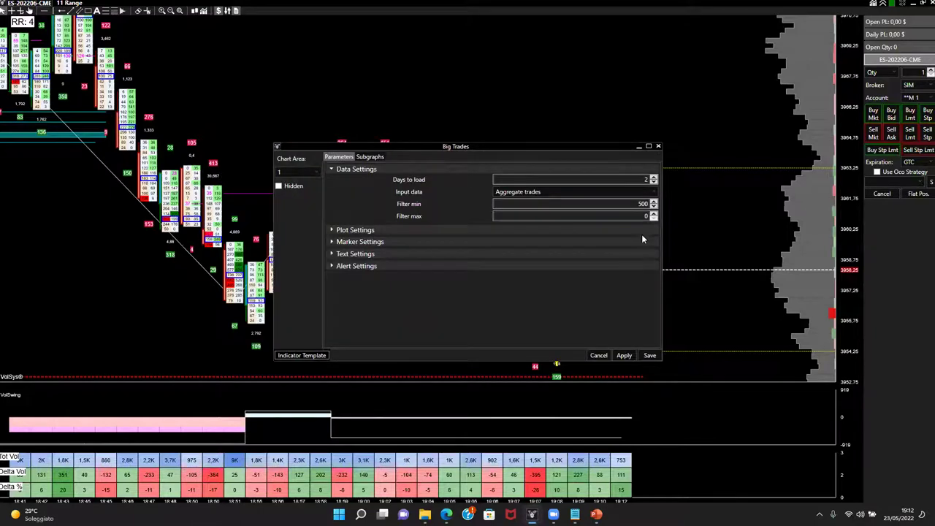
click(658, 149)
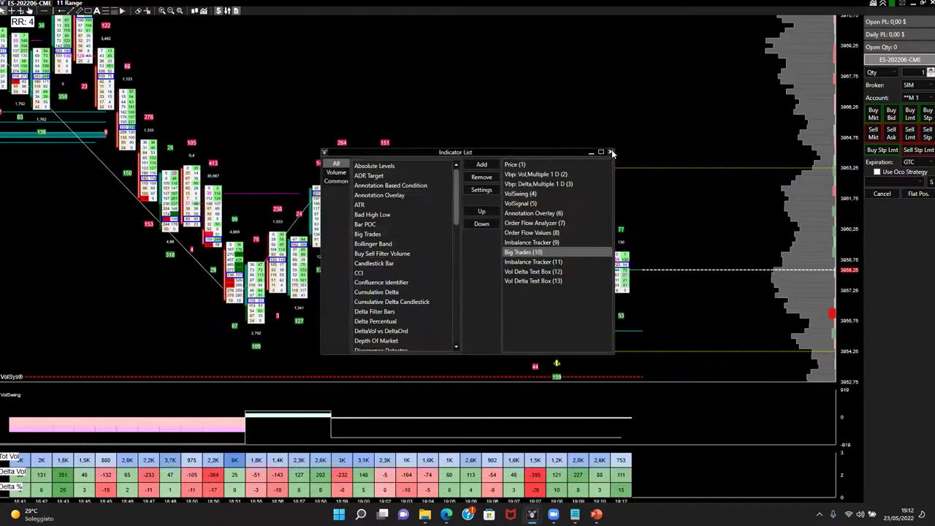
click(615, 154)
Reopen the Indicator List and underline Big Trades (10) with freehand strokes
right_click(441, 111)
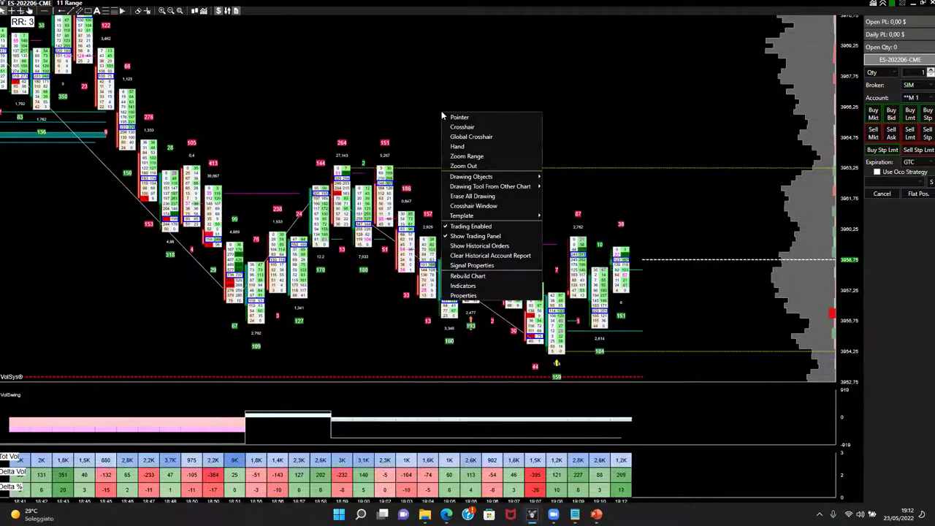
click(495, 285)
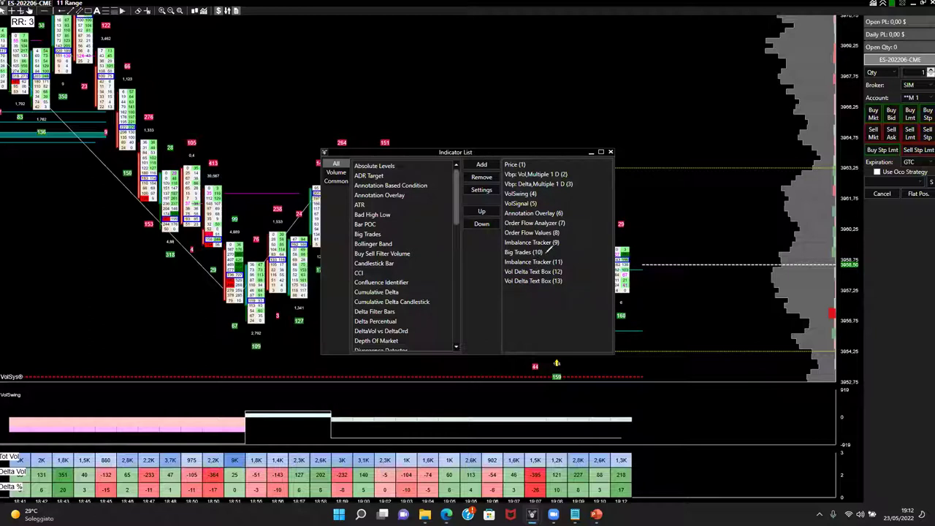
drag(545, 252, 596, 252)
drag(524, 261, 557, 257)
scroll(453, 248, down, 10)
drag(453, 250, 454, 198)
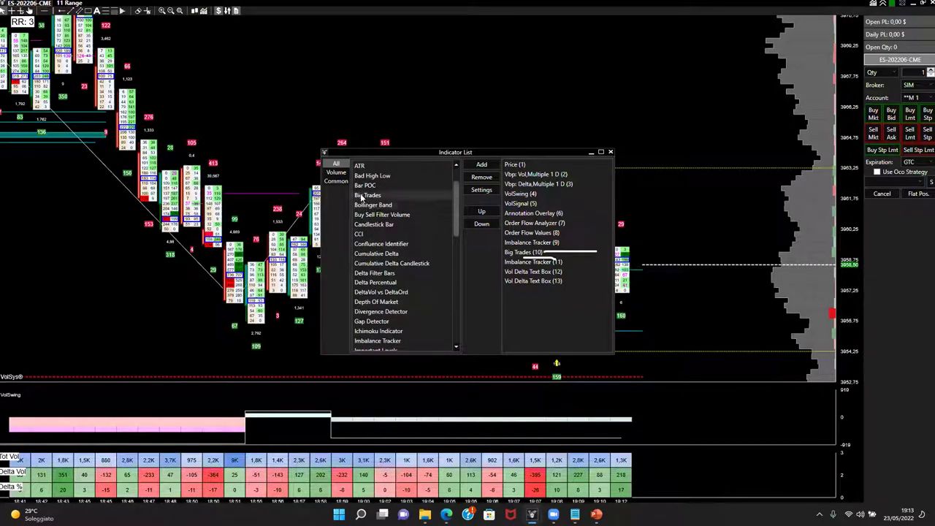
double_click(362, 196)
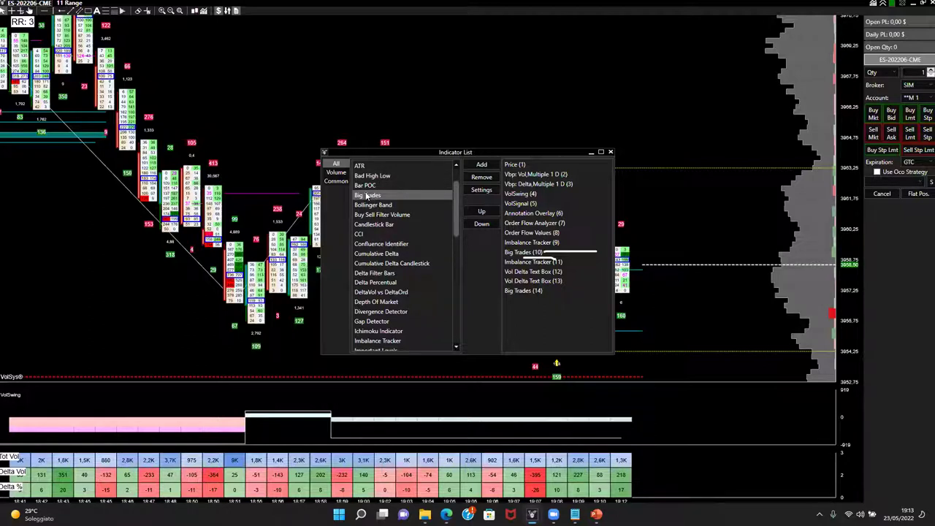
click(532, 290)
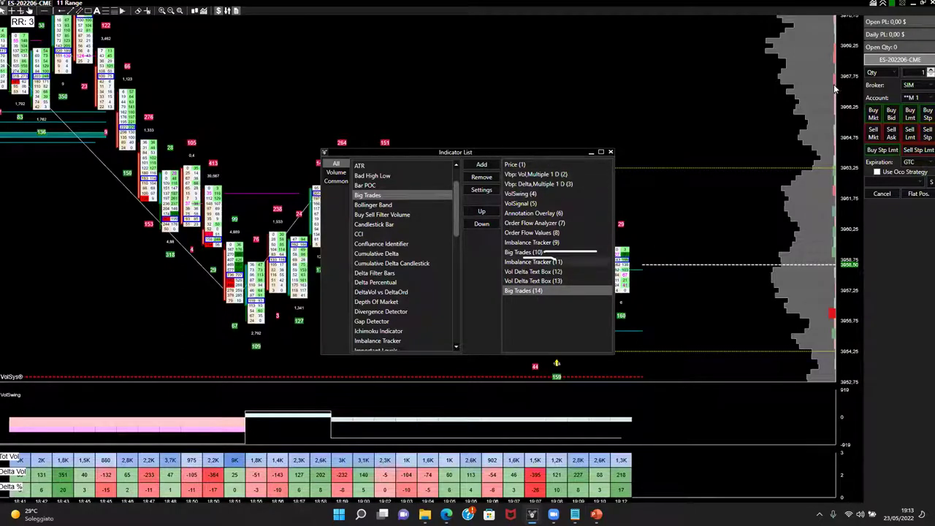
click(481, 177)
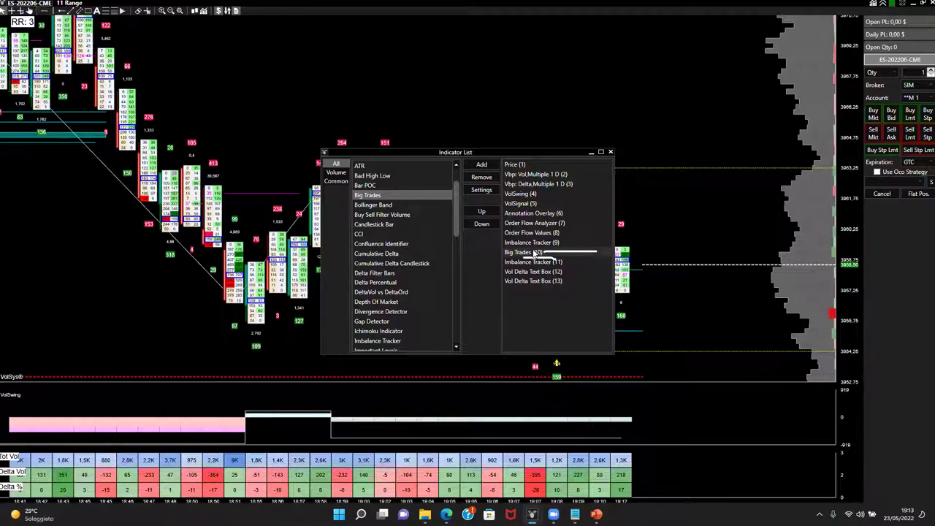
double_click(536, 252)
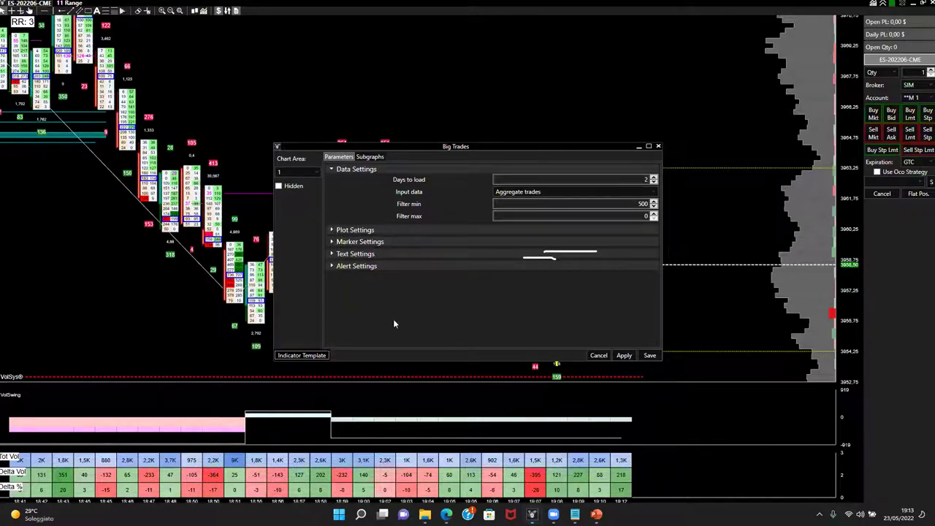
Expand the Big Trades plot, marker, text and alert sections, then circle Filter min 500
click(331, 230)
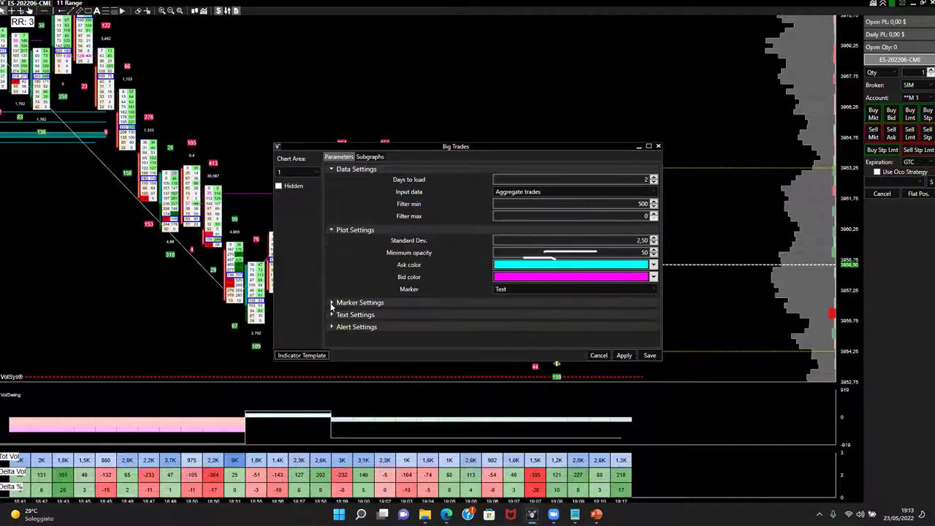
click(330, 301)
click(331, 339)
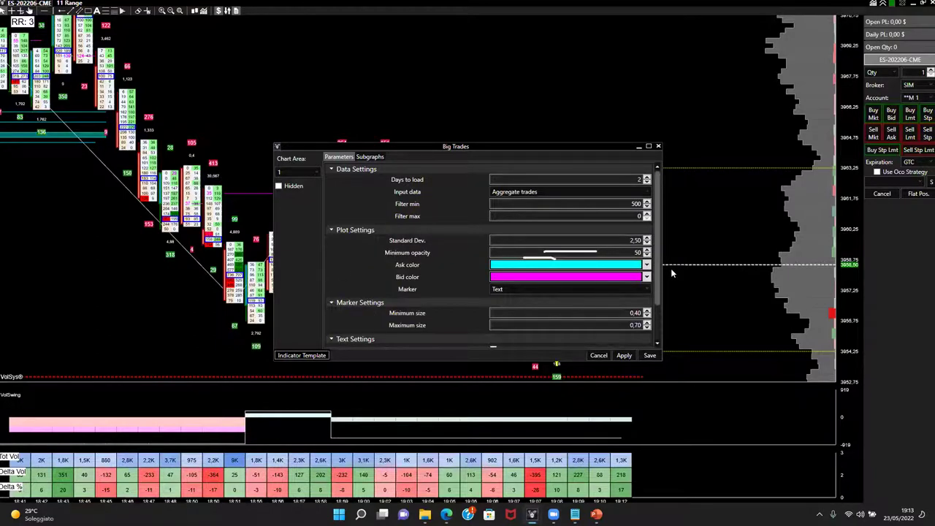
scroll(368, 315, down, 2)
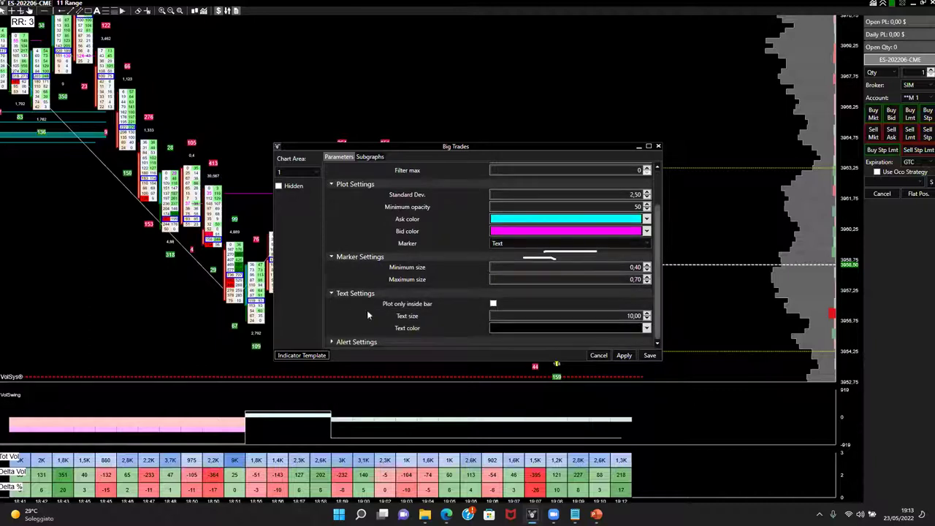
click(332, 341)
drag(657, 292, 659, 238)
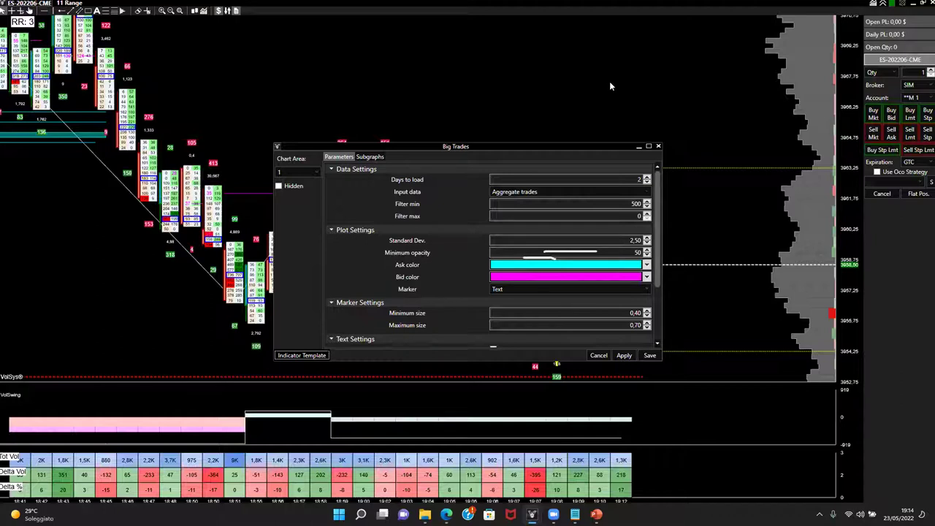
mouse_move(638, 194)
mouse_down()
mouse_move(627, 194)
mouse_move(642, 212)
mouse_move(654, 205)
mouse_move(643, 218)
mouse_move(647, 197)
mouse_move(628, 212)
mouse_up()
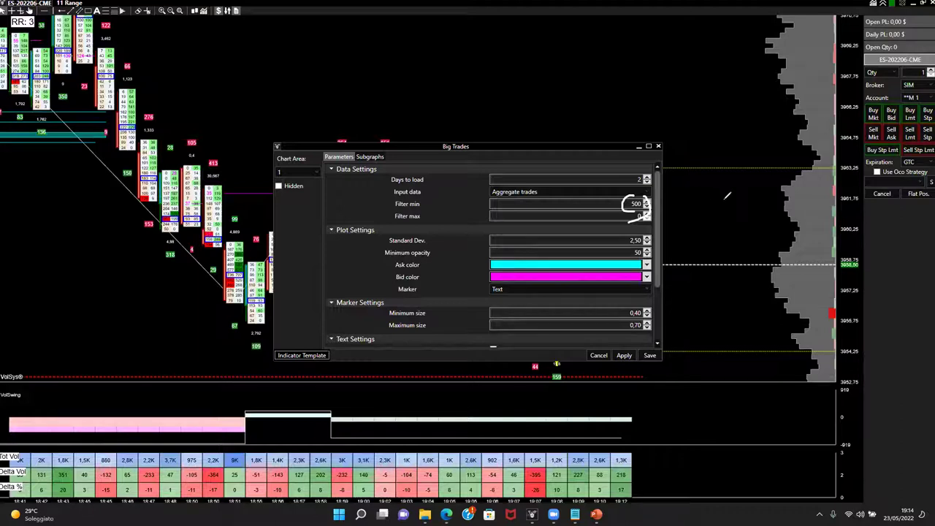
Hand-write 100 beside the settings and mark the Input data and Aggregate trades values
mouse_move(725, 193)
mouse_down()
mouse_move(725, 206)
mouse_move(747, 194)
mouse_move(721, 188)
mouse_move(759, 194)
mouse_move(752, 214)
mouse_move(714, 198)
mouse_up()
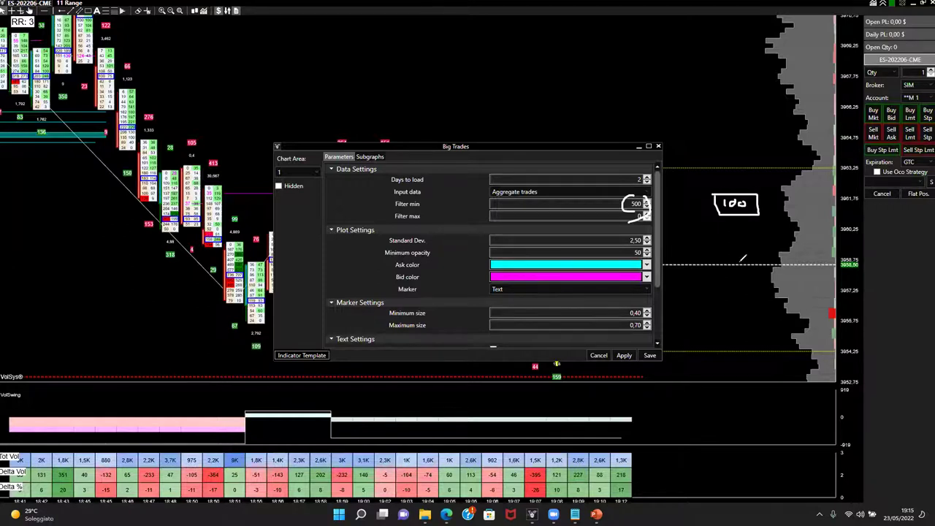
drag(734, 200, 744, 193)
drag(424, 192, 475, 190)
drag(489, 188, 484, 206)
mouse_move(542, 184)
mouse_down()
mouse_move(549, 194)
mouse_move(514, 207)
mouse_move(465, 203)
mouse_move(539, 183)
mouse_up()
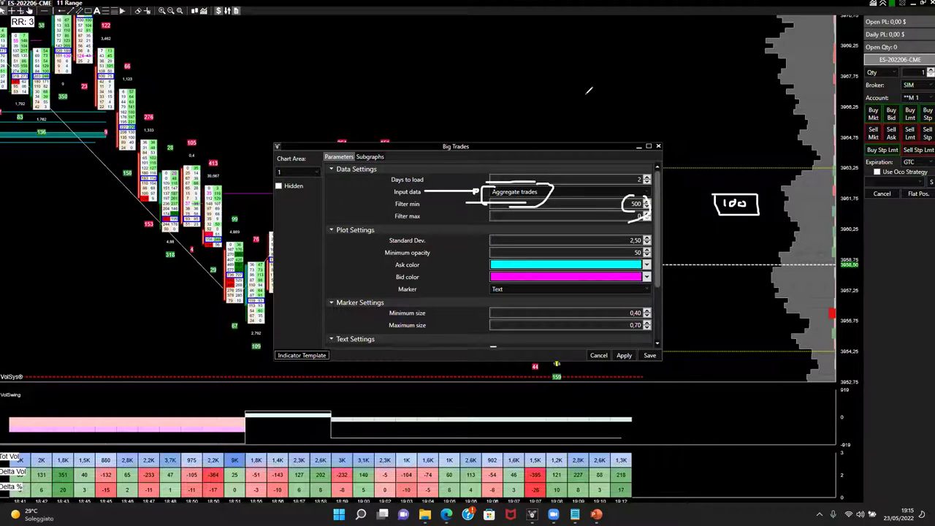
Erase all freehand annotations and bring the ES-202206-CME trade list forward
key(e)
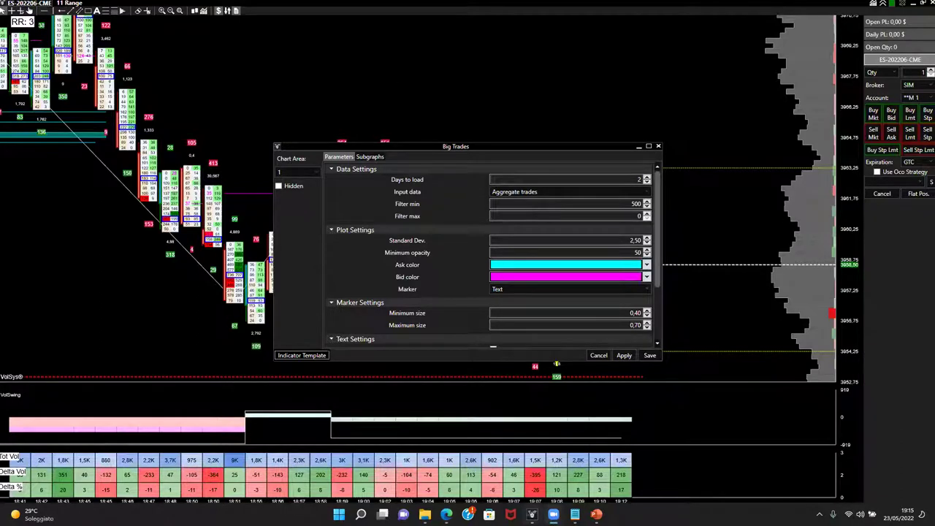
mouse_move(531, 514)
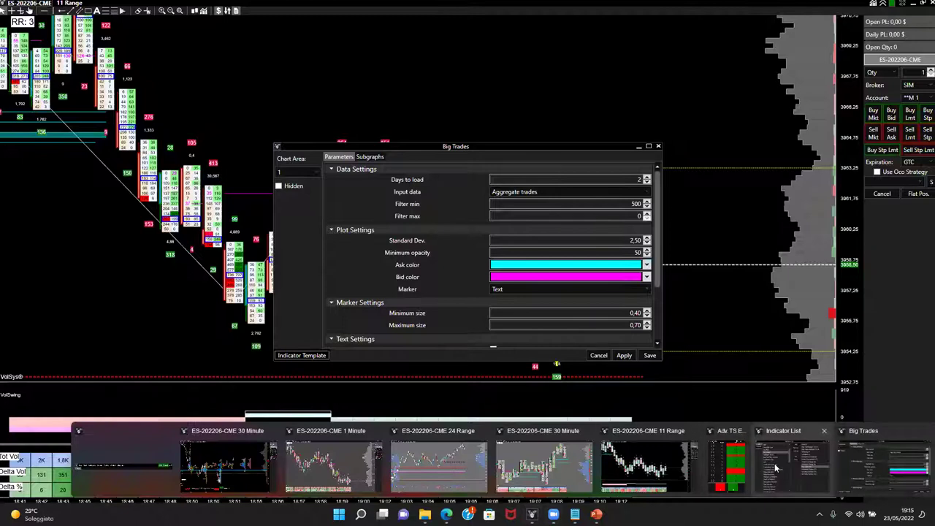
click(727, 466)
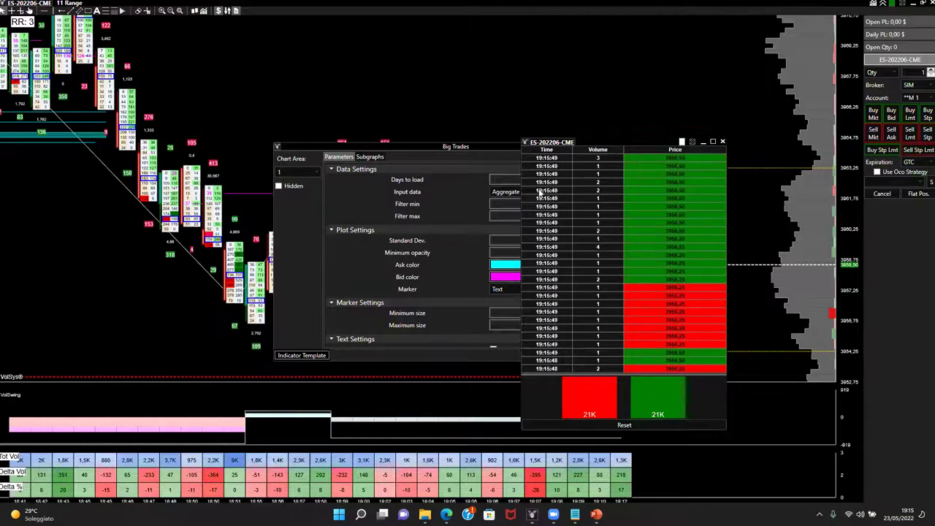
Drag the Big Trades settings window left until its Cancel, Apply and Save buttons are visible
drag(482, 146, 357, 139)
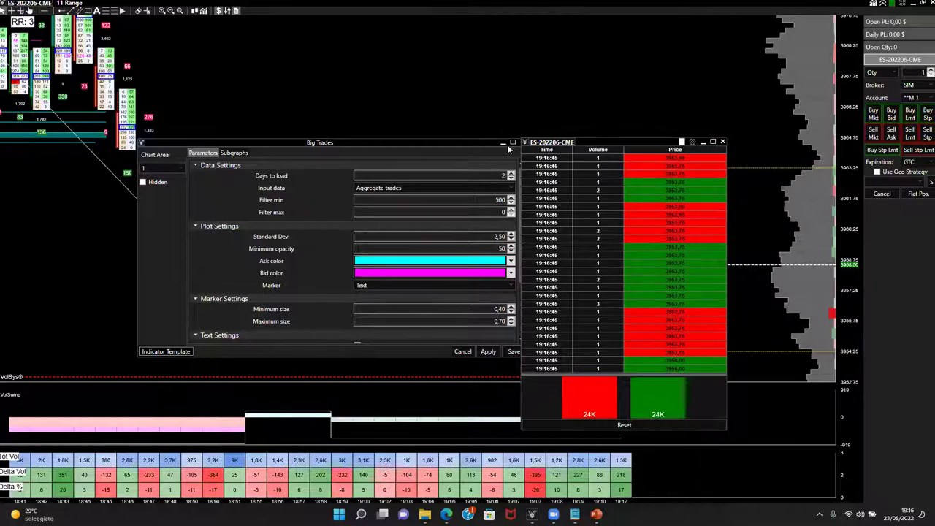
drag(487, 145, 460, 144)
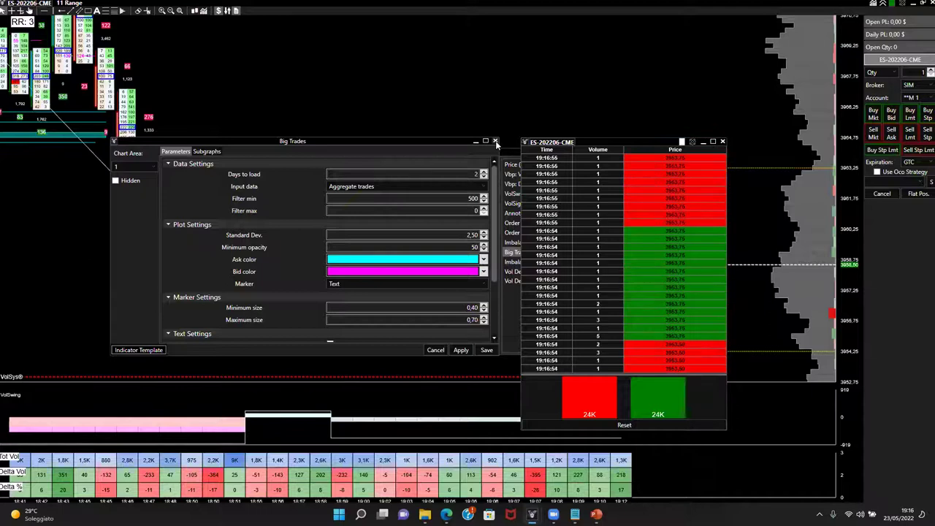
Close the Big Trades settings window to return to the Indicator List
click(495, 142)
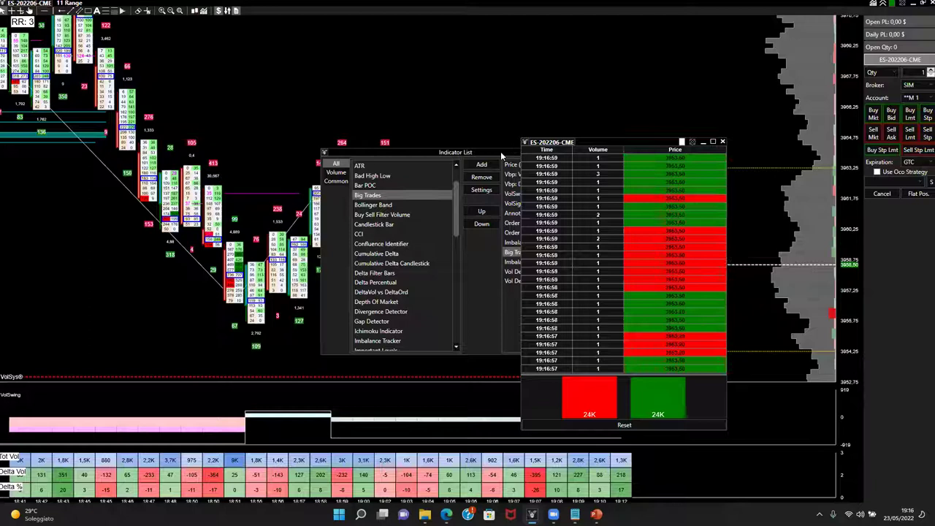
Move the Indicator List aside and close it, then close the ES-202206-CME Time & Sales window
drag(495, 152, 353, 145)
click(465, 143)
click(722, 141)
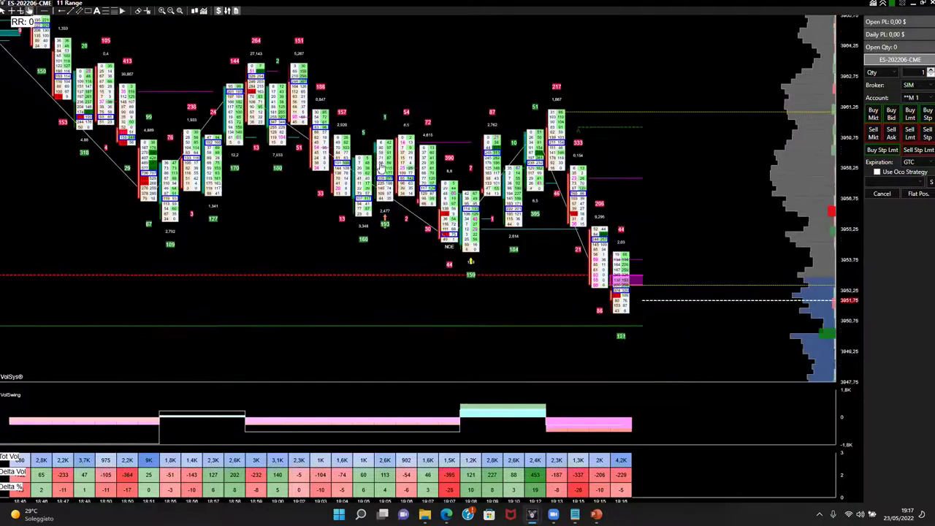
Scroll the ES footprint chart back to the 16:18–16:26 bars and stretch the price scale taller
scroll(319, 164, up, 10)
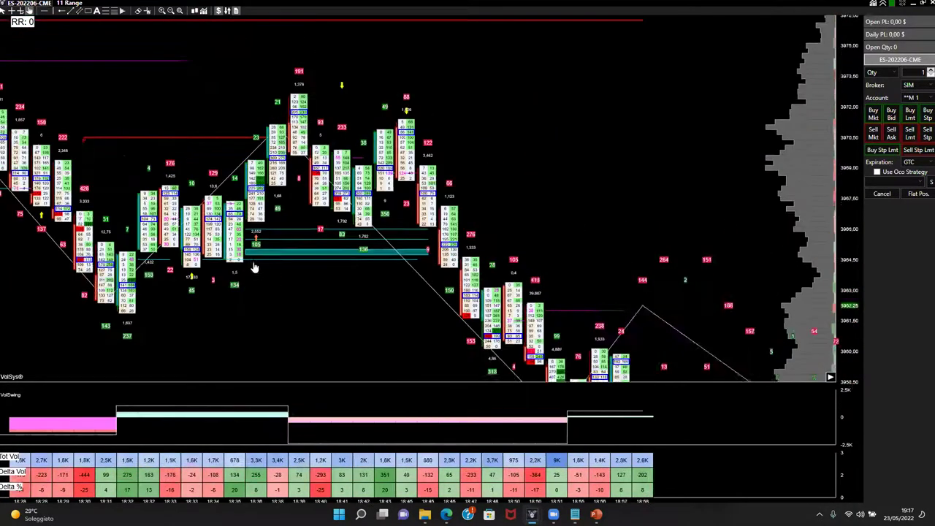
scroll(424, 315, up, 14)
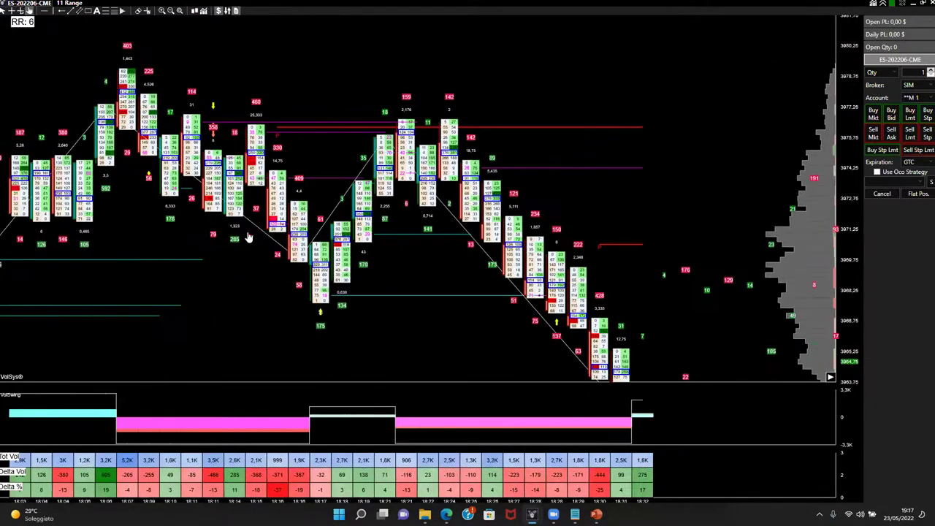
scroll(260, 295, up, 10)
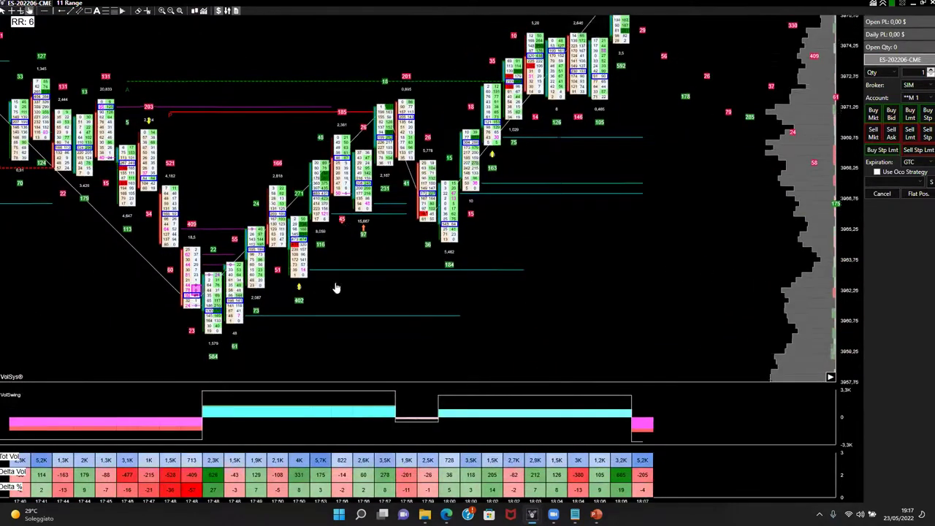
scroll(334, 261, up, 9)
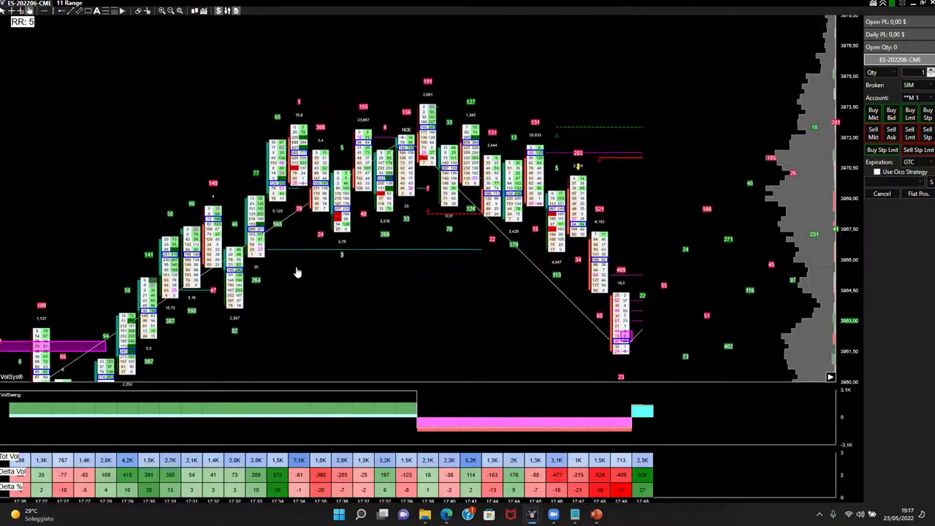
scroll(287, 275, up, 8)
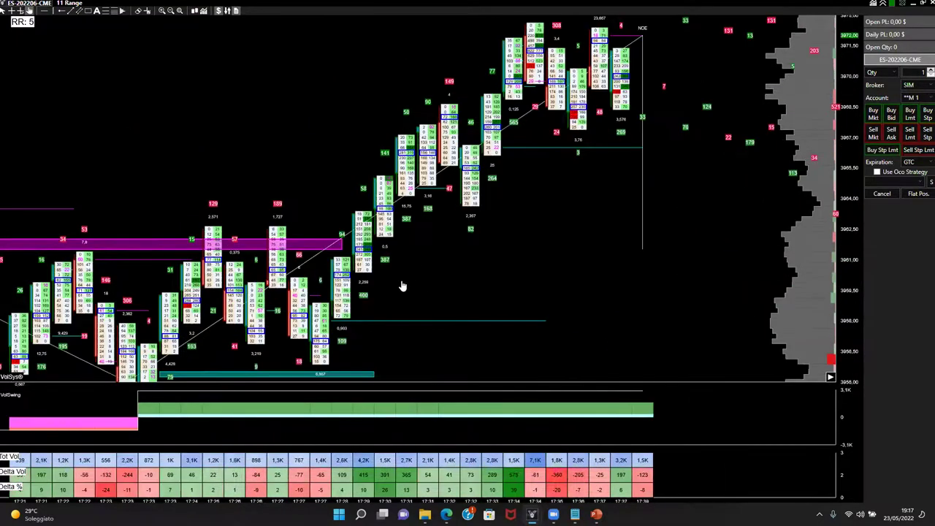
scroll(324, 239, up, 9)
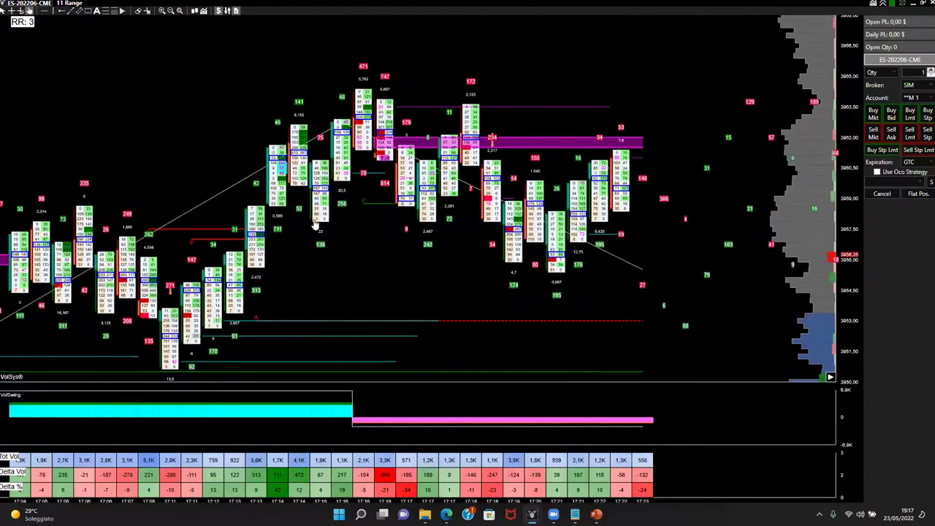
scroll(356, 219, up, 9)
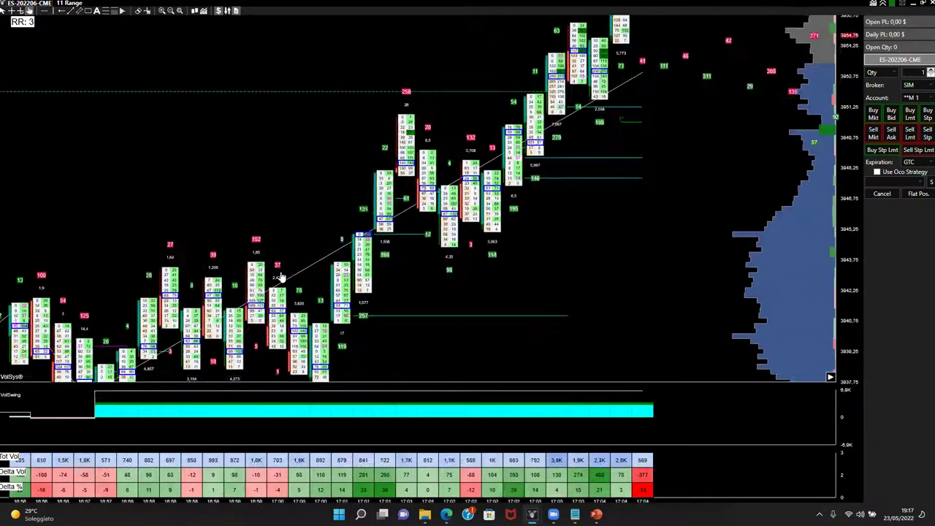
scroll(267, 260, up, 8)
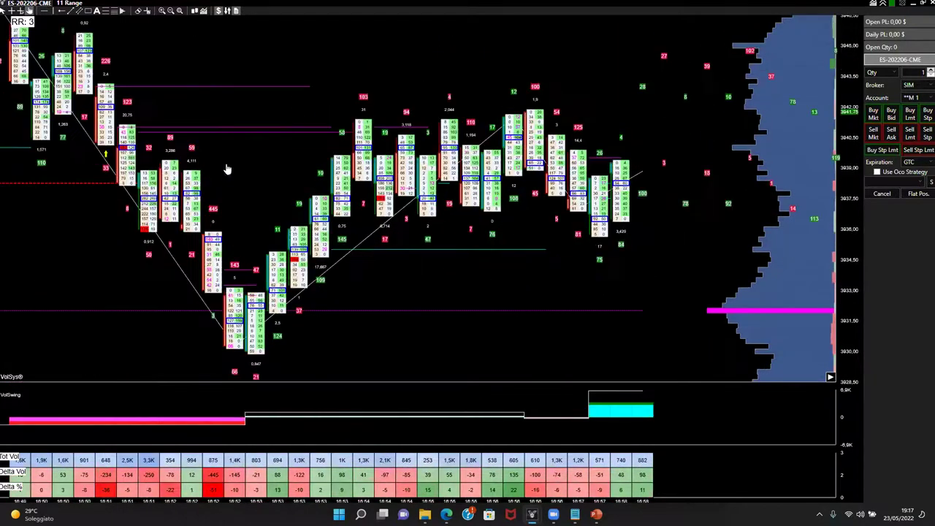
scroll(199, 135, up, 6)
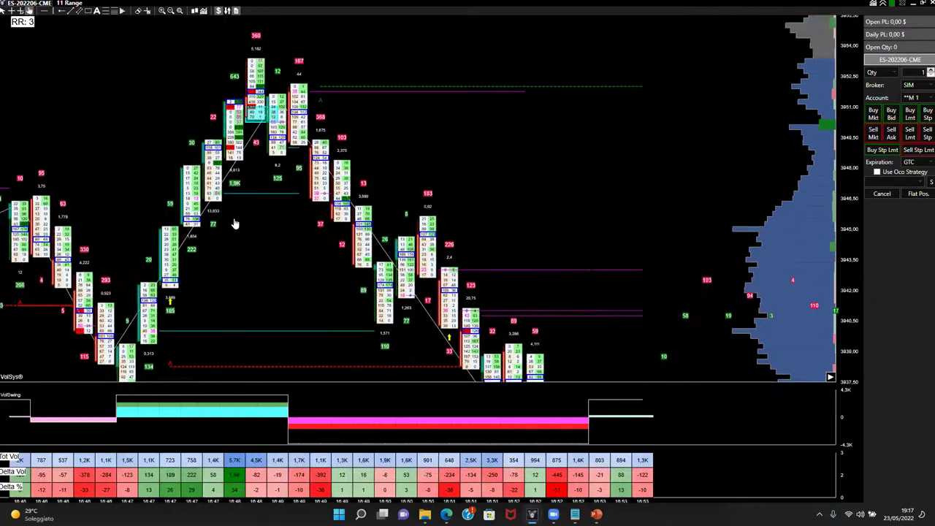
scroll(337, 248, up, 8)
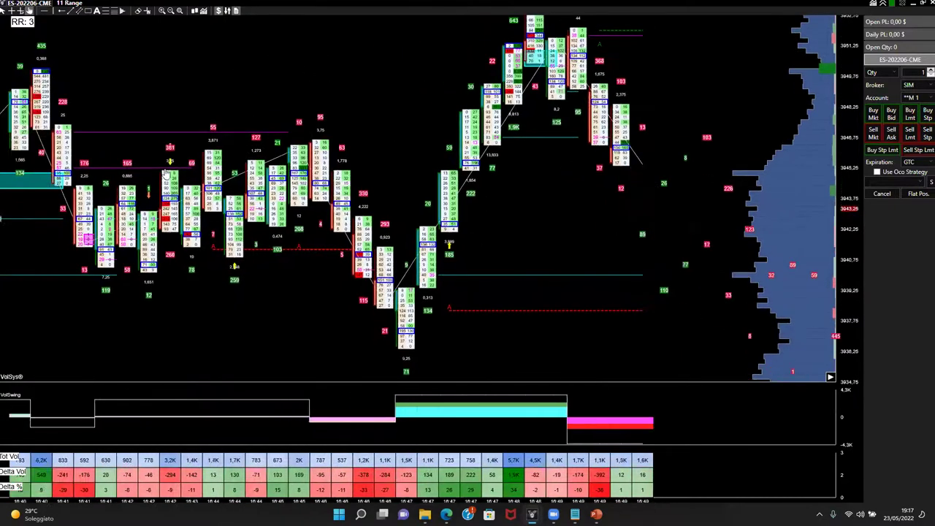
scroll(224, 273, up, 8)
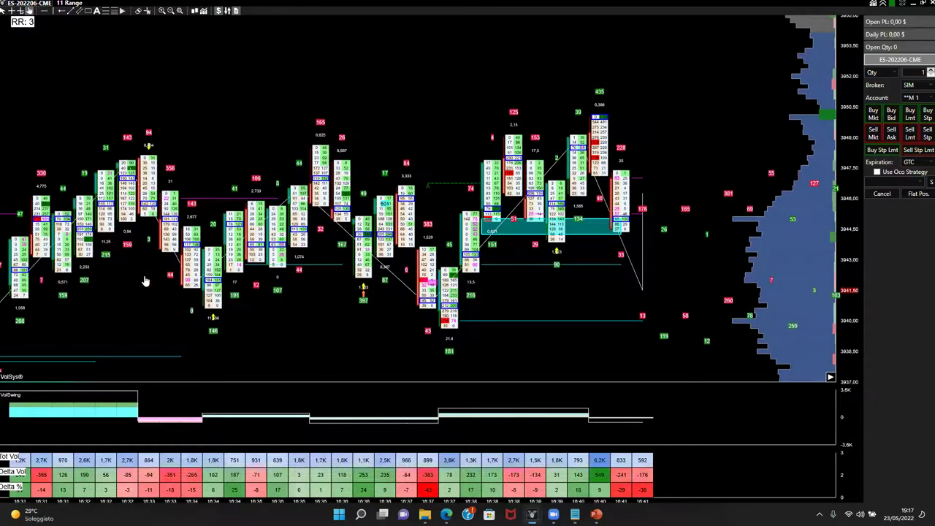
scroll(316, 266, up, 1)
scroll(307, 274, up, 2)
scroll(301, 294, up, 1)
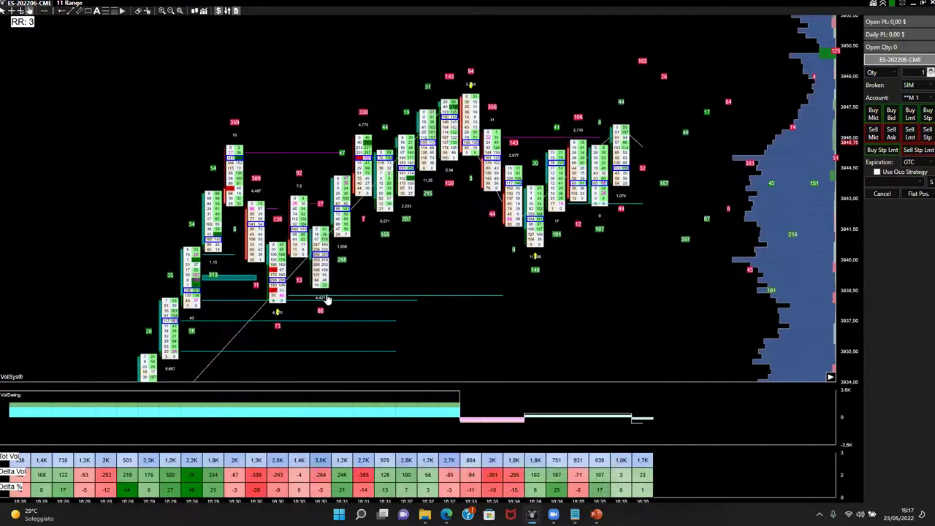
scroll(314, 277, up, 10)
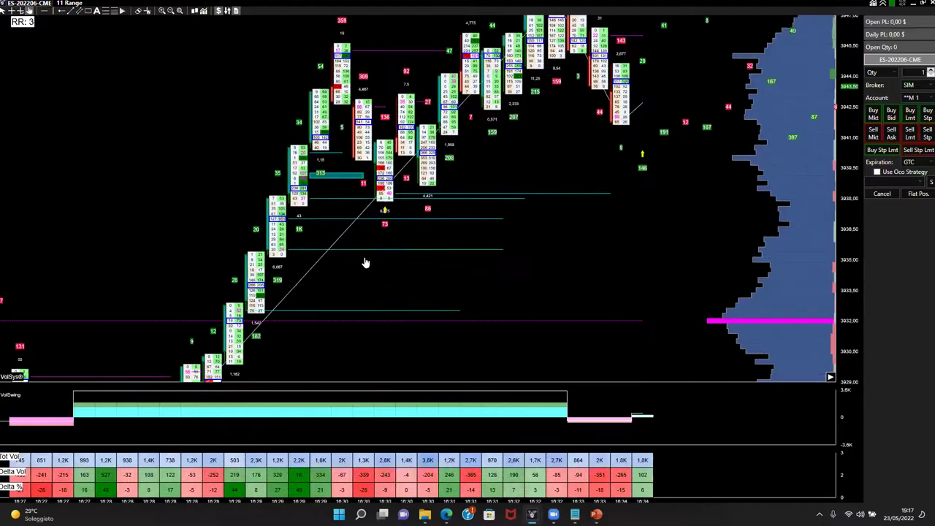
scroll(426, 232, up, 7)
scroll(328, 255, up, 4)
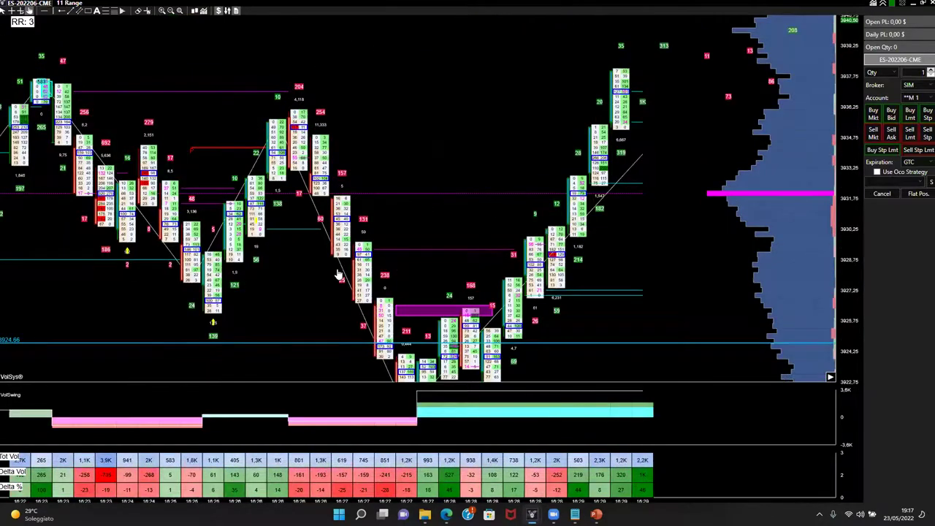
scroll(217, 286, up, 4)
scroll(217, 286, up, 3)
scroll(290, 100, up, 2)
scroll(277, 174, up, 2)
scroll(277, 174, up, 7)
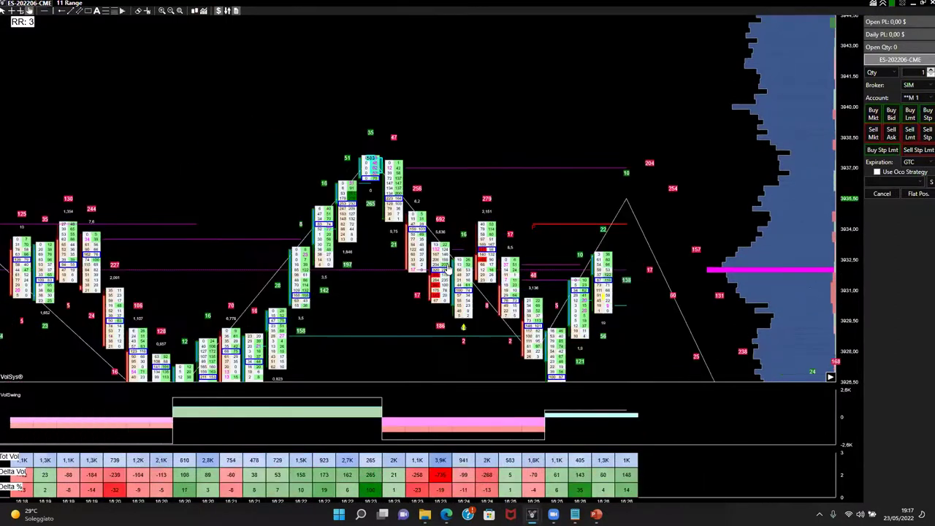
drag(846, 154, 844, 97)
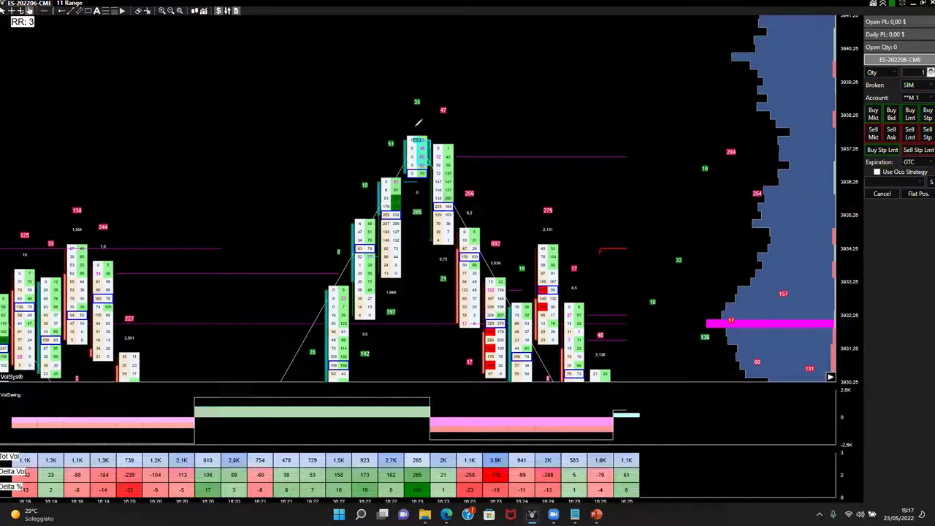
Circle the swing-high top bar and draw a horizontal line across its level
mouse_move(421, 129)
mouse_down()
mouse_move(400, 146)
mouse_move(443, 145)
mouse_move(447, 125)
mouse_move(409, 122)
mouse_up()
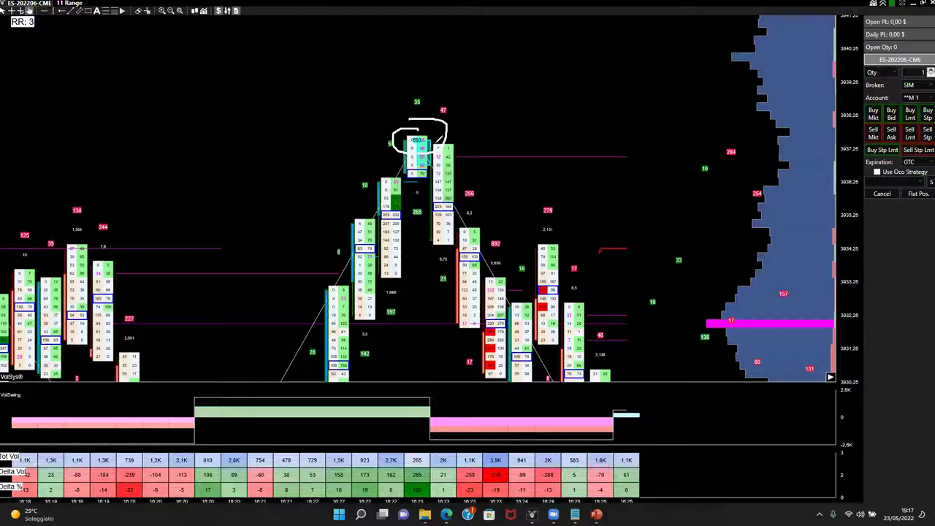
drag(427, 135, 479, 135)
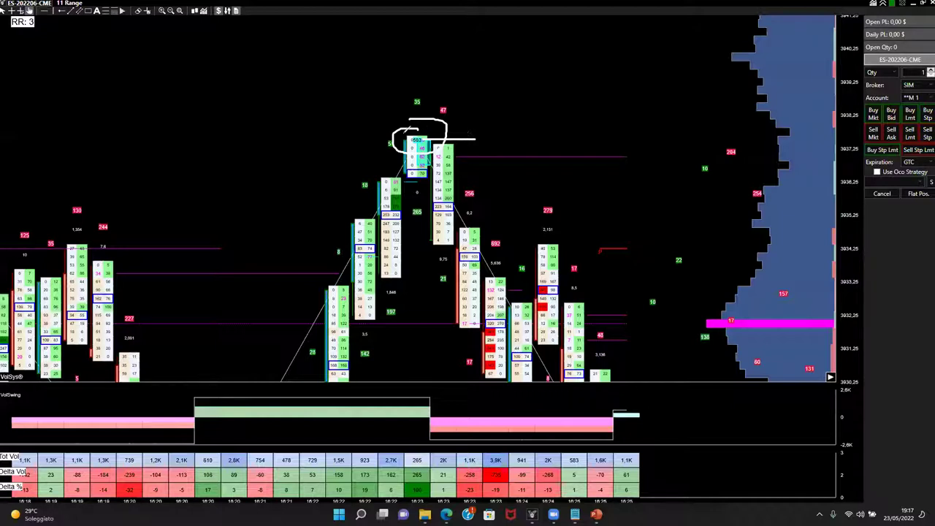
drag(407, 138, 367, 138)
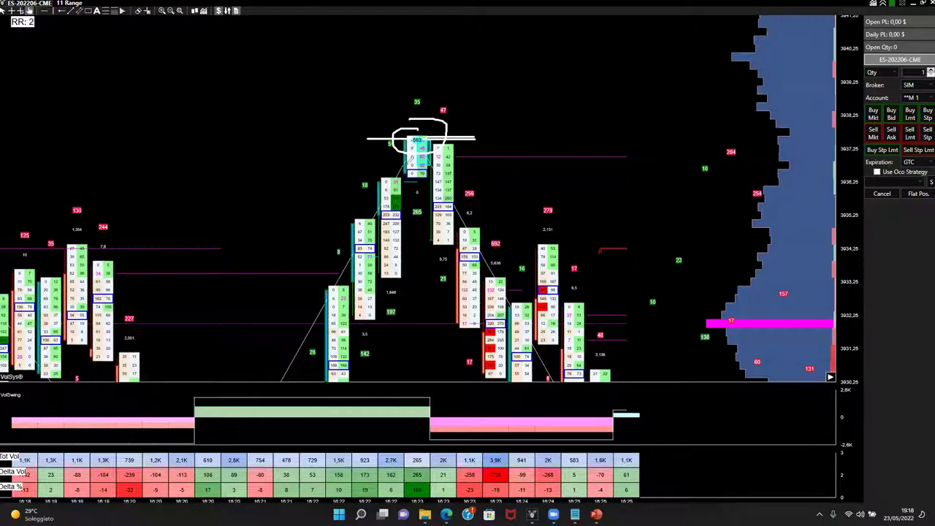
Add small ticks and a wider loop around the top cells, then clear all freehand marks with Escape
drag(398, 150, 395, 169)
drag(424, 127, 417, 135)
drag(436, 136, 441, 126)
mouse_move(427, 117)
mouse_down()
mouse_move(388, 136)
mouse_move(406, 175)
mouse_move(480, 121)
mouse_move(398, 111)
mouse_move(387, 173)
mouse_move(462, 175)
mouse_up()
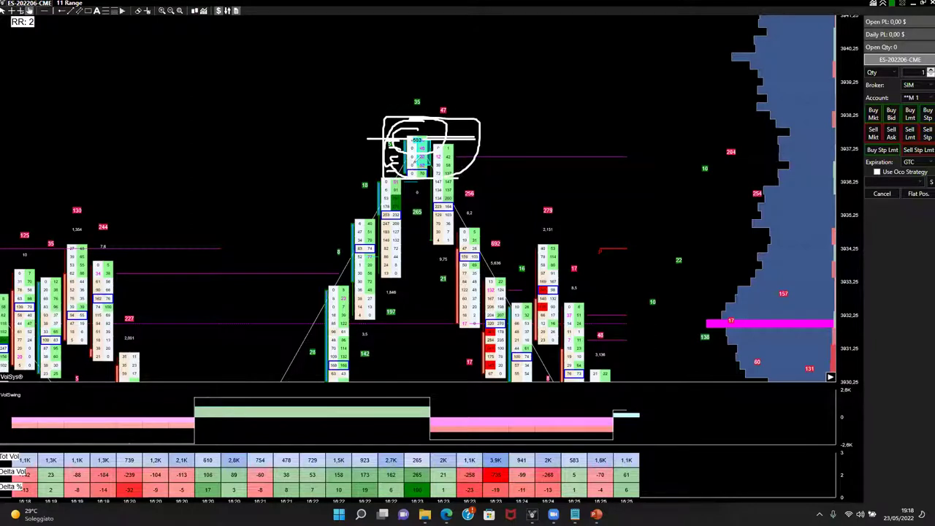
mouse_move(422, 108)
mouse_down()
mouse_move(406, 108)
mouse_move(380, 168)
mouse_move(412, 175)
mouse_move(480, 111)
mouse_move(442, 104)
mouse_move(392, 129)
mouse_up()
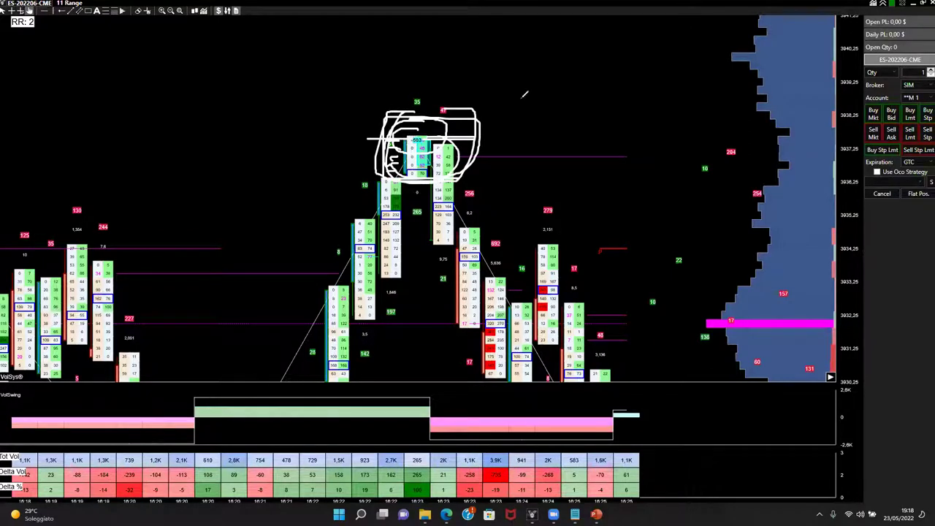
key(Escape)
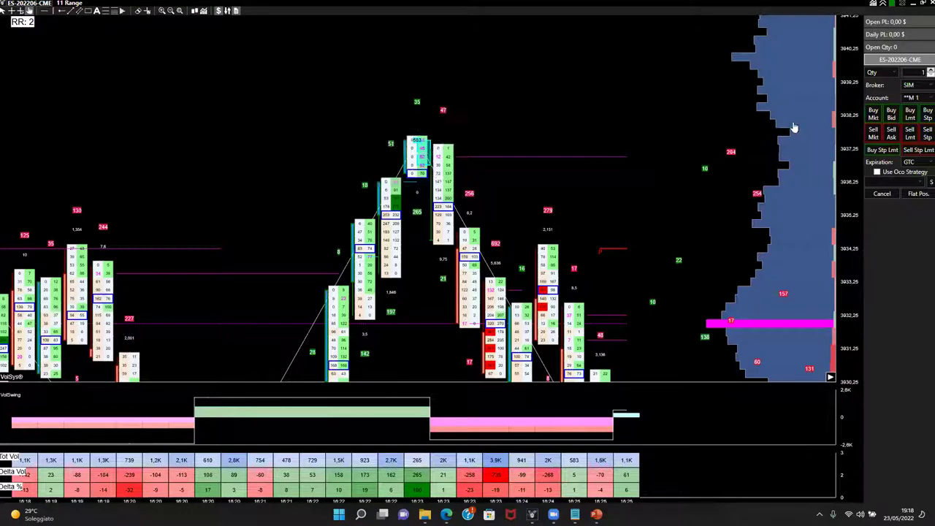
drag(845, 84, 850, 111)
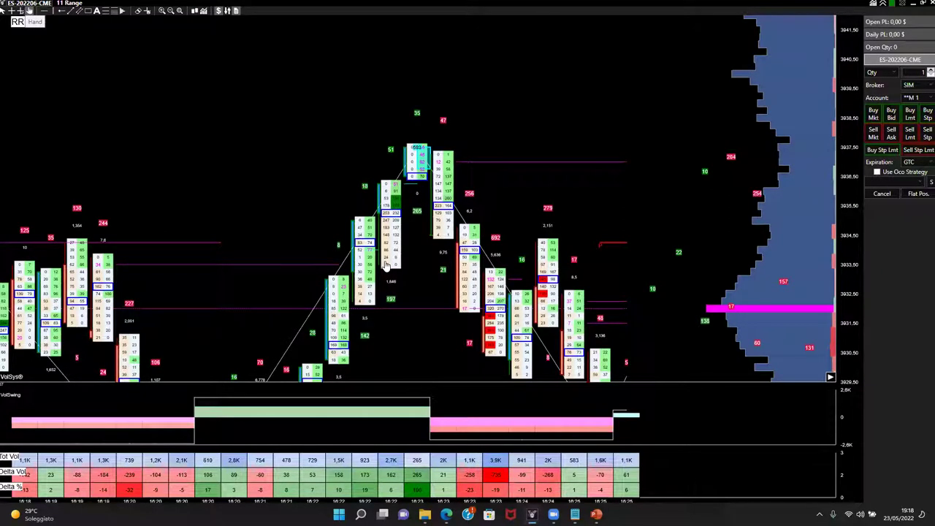
key(2)
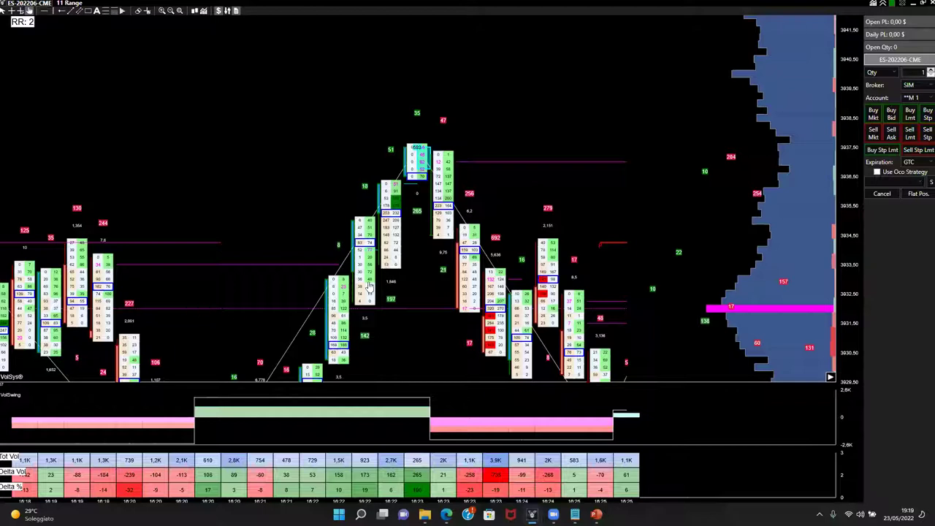
scroll(438, 227, up, 1)
scroll(491, 170, up, 6)
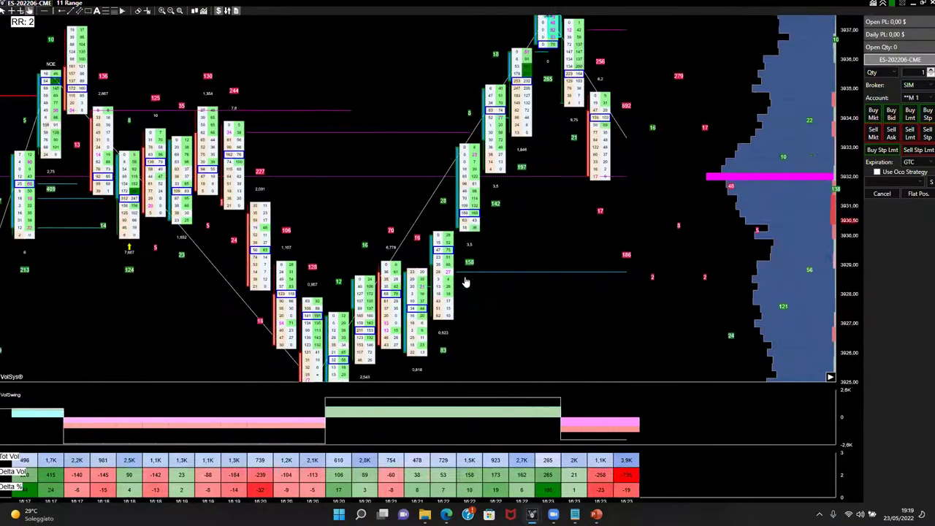
scroll(336, 286, down, 9)
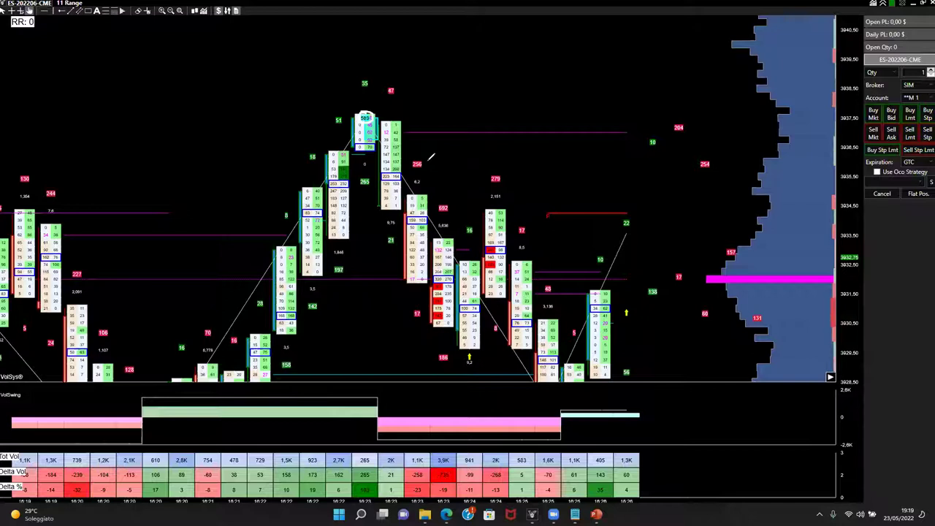
Circle the swing-high top candle and draw level lines beside it
mouse_move(366, 107)
mouse_down()
mouse_move(337, 126)
mouse_move(411, 117)
mouse_move(311, 99)
mouse_up()
mouse_move(373, 102)
mouse_down()
mouse_move(341, 110)
mouse_move(379, 143)
mouse_move(411, 101)
mouse_move(319, 101)
mouse_up()
drag(358, 150, 282, 152)
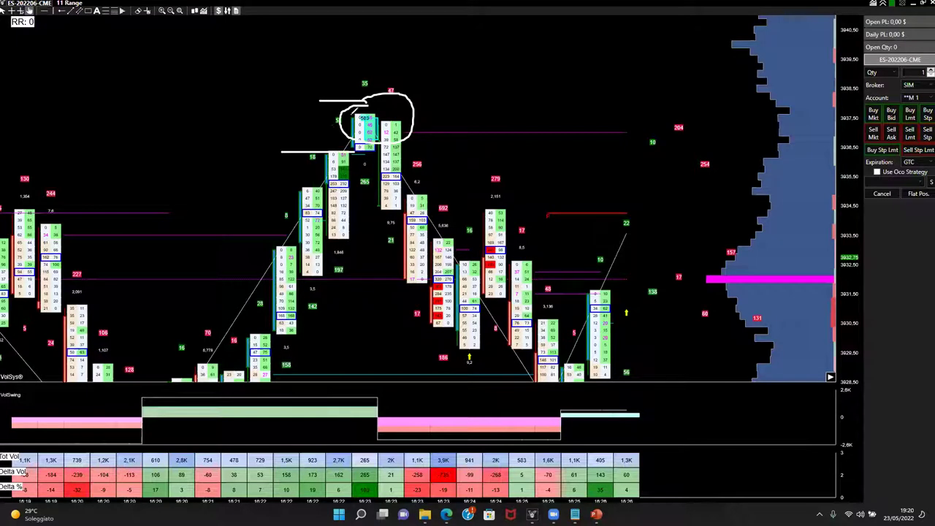
mouse_move(350, 154)
mouse_down()
mouse_move(381, 155)
mouse_move(444, 106)
mouse_move(358, 98)
mouse_move(516, 125)
mouse_move(515, 117)
mouse_move(555, 135)
mouse_move(582, 117)
mouse_move(601, 127)
mouse_move(597, 145)
mouse_up()
Handwrite BUY to the right, underlined, with a hooked line above it
drag(511, 144, 603, 144)
mouse_move(505, 99)
mouse_down()
mouse_move(617, 97)
mouse_move(617, 108)
mouse_up()
drag(513, 137, 507, 144)
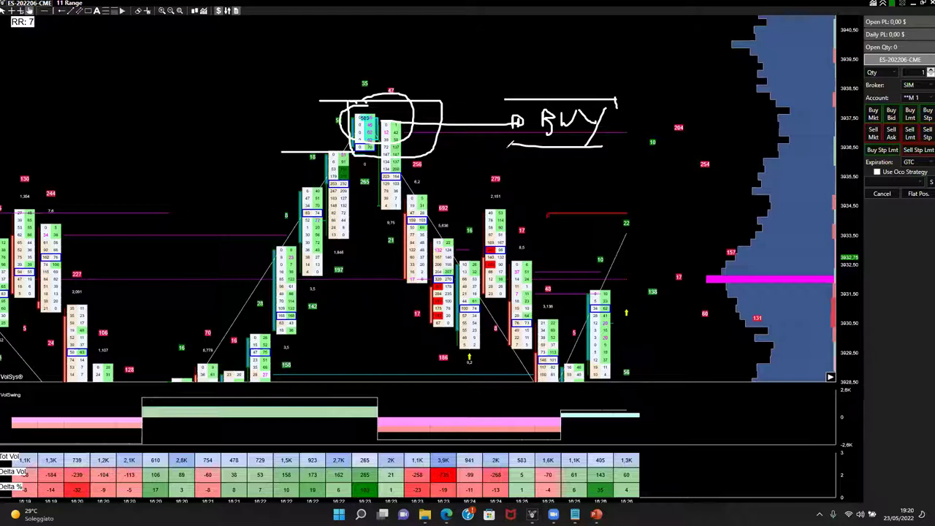
Re-circle the top candle, draw an arrow rising from it, then clear all annotations with Escape
mouse_move(367, 99)
mouse_down()
mouse_move(407, 115)
mouse_move(357, 95)
mouse_up()
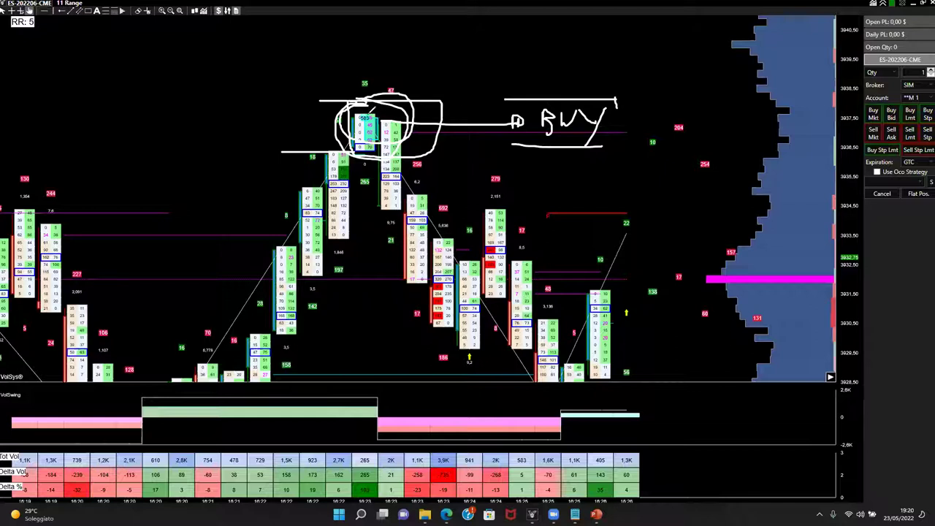
drag(380, 110, 444, 82)
drag(384, 110, 441, 83)
drag(381, 106, 443, 77)
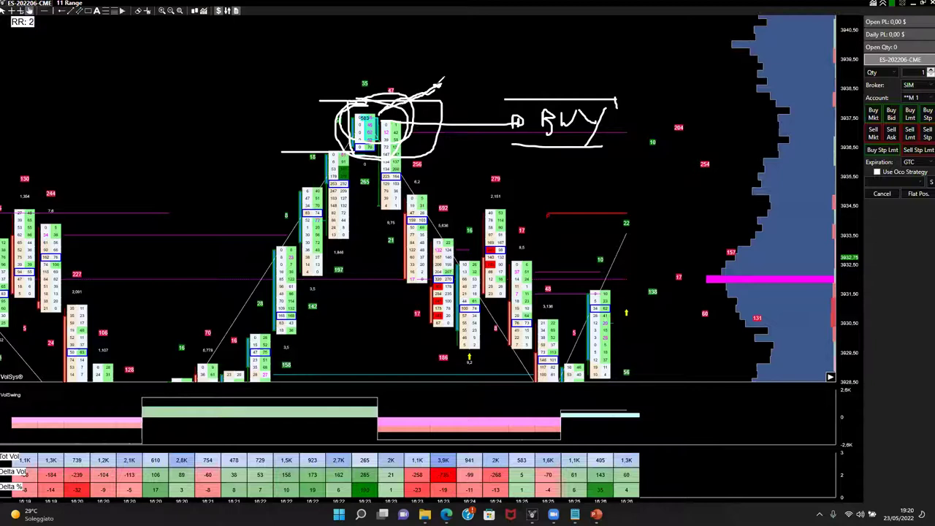
key(Escape)
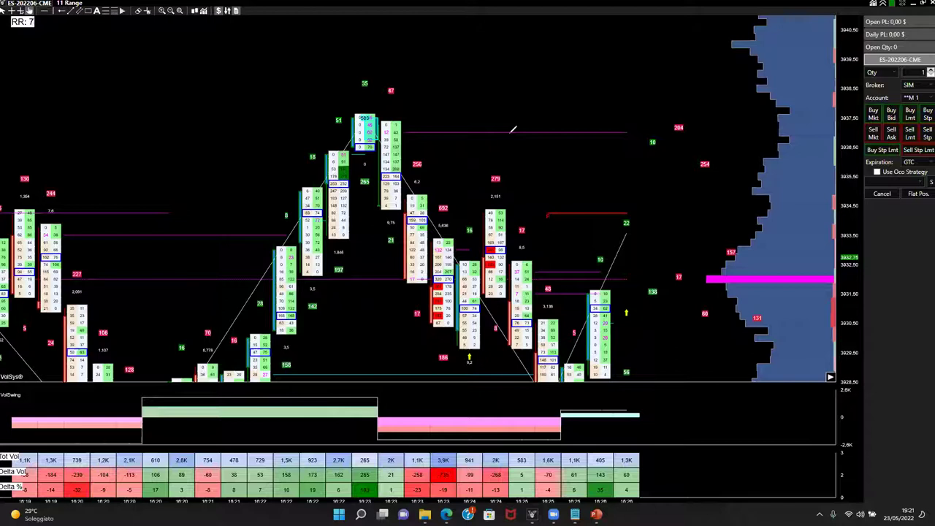
Draw a freehand box around the swing-high top candle
mouse_move(352, 114)
mouse_down()
mouse_move(343, 156)
mouse_move(389, 162)
mouse_up()
mouse_move(378, 110)
mouse_down()
mouse_move(387, 99)
mouse_move(338, 121)
mouse_move(345, 165)
mouse_move(394, 168)
mouse_up()
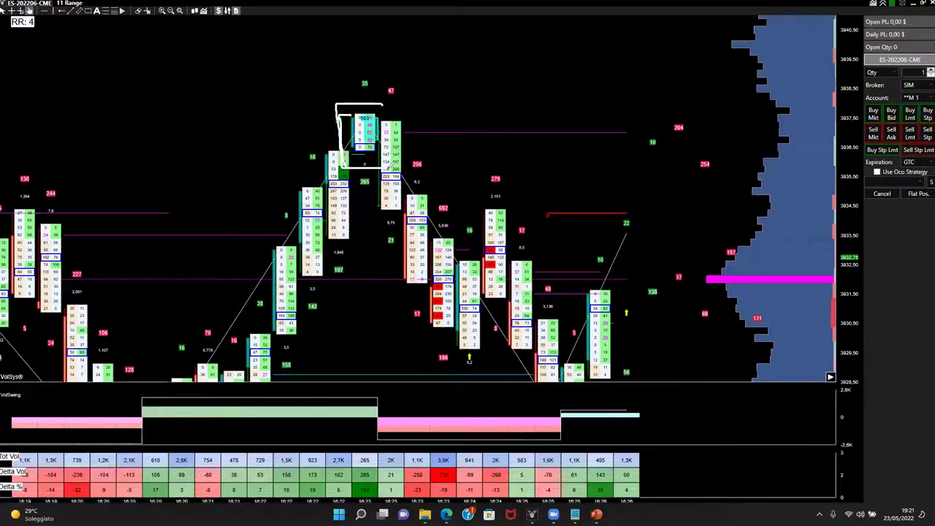
mouse_move(376, 101)
mouse_down()
mouse_move(400, 97)
mouse_move(402, 123)
mouse_move(368, 165)
mouse_up()
Extend lines right from the box's top and bottom, handwrite ABSORBED, and curve around the box's left side
drag(382, 107, 485, 106)
drag(371, 150, 522, 149)
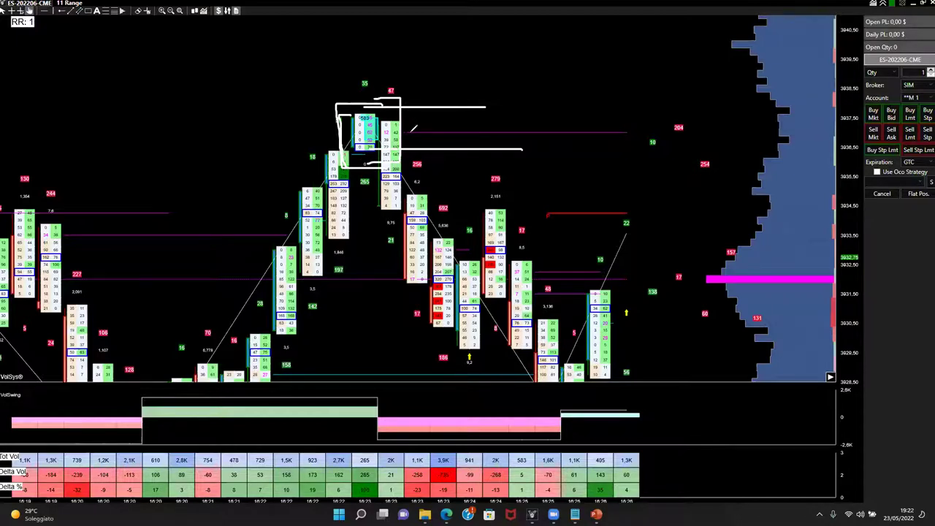
drag(365, 155, 441, 157)
mouse_move(438, 91)
mouse_down()
mouse_move(449, 86)
mouse_move(461, 97)
mouse_move(470, 87)
mouse_move(463, 98)
mouse_move(477, 96)
mouse_move(500, 82)
mouse_move(504, 98)
mouse_move(527, 89)
mouse_move(530, 106)
mouse_move(548, 83)
mouse_move(557, 107)
mouse_up()
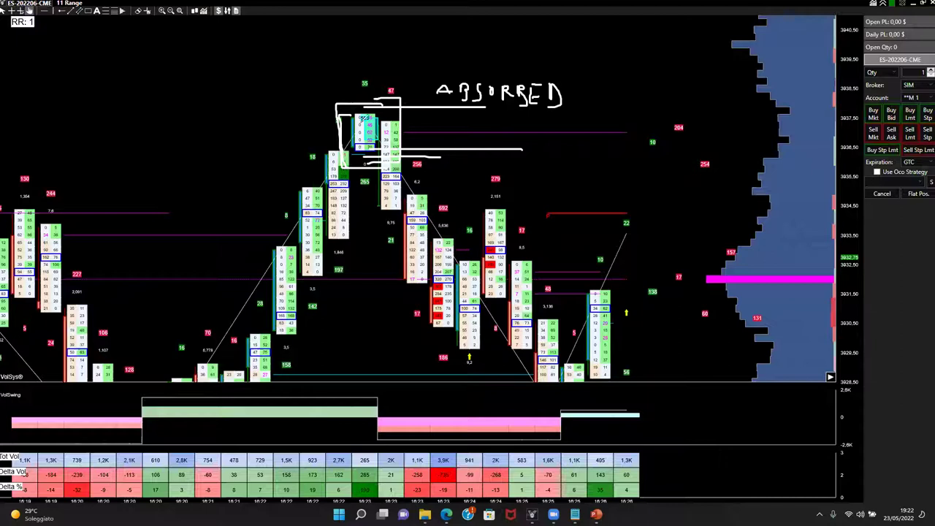
mouse_move(339, 111)
mouse_down()
mouse_move(307, 137)
mouse_move(329, 162)
mouse_up()
Draw a rising zigzag above the boxed candle, frame ABSORBED in a box, and loop the candle's top cells
drag(302, 111, 354, 56)
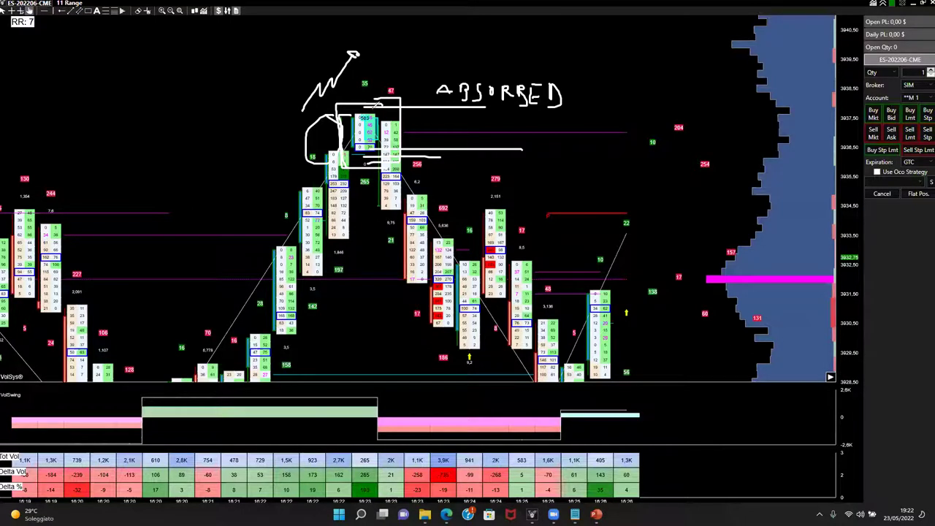
drag(516, 75, 512, 82)
drag(373, 87, 367, 95)
mouse_move(447, 78)
mouse_down()
mouse_move(429, 92)
mouse_move(443, 116)
mouse_move(588, 108)
mouse_move(595, 76)
mouse_move(450, 74)
mouse_up()
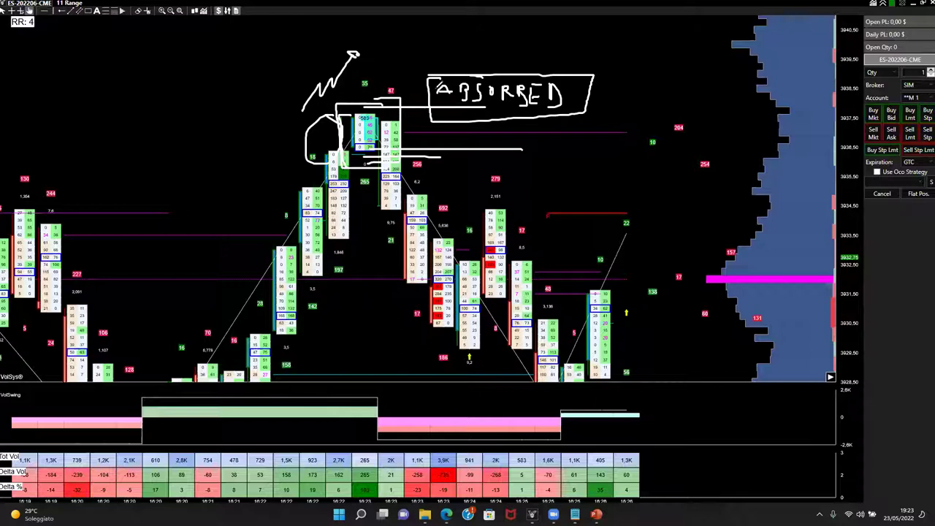
mouse_move(428, 73)
mouse_down()
mouse_move(431, 118)
mouse_move(471, 110)
mouse_up()
mouse_move(365, 106)
mouse_down()
mouse_move(345, 131)
mouse_move(387, 133)
mouse_move(365, 101)
mouse_move(394, 142)
mouse_up()
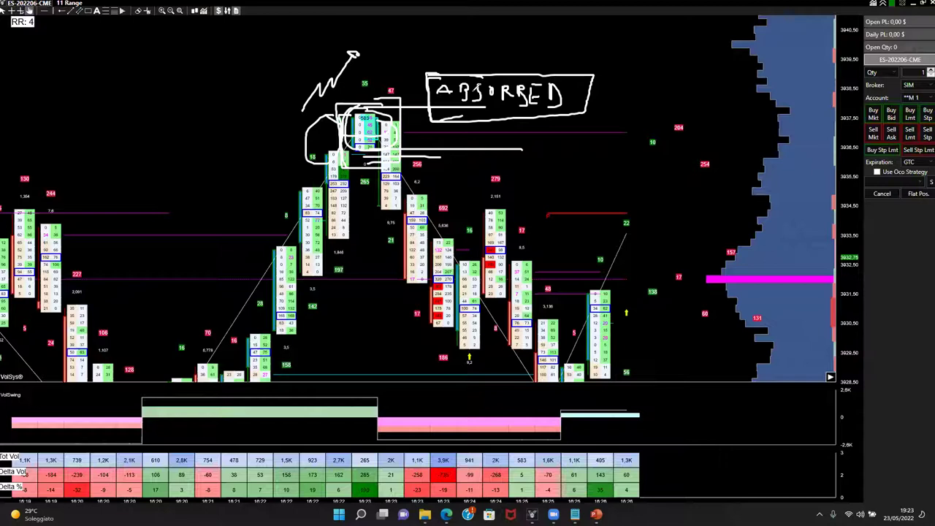
Clear the old marks with Escape and trace the rising leg with lines, circling the 3,5 label
key(Escape)
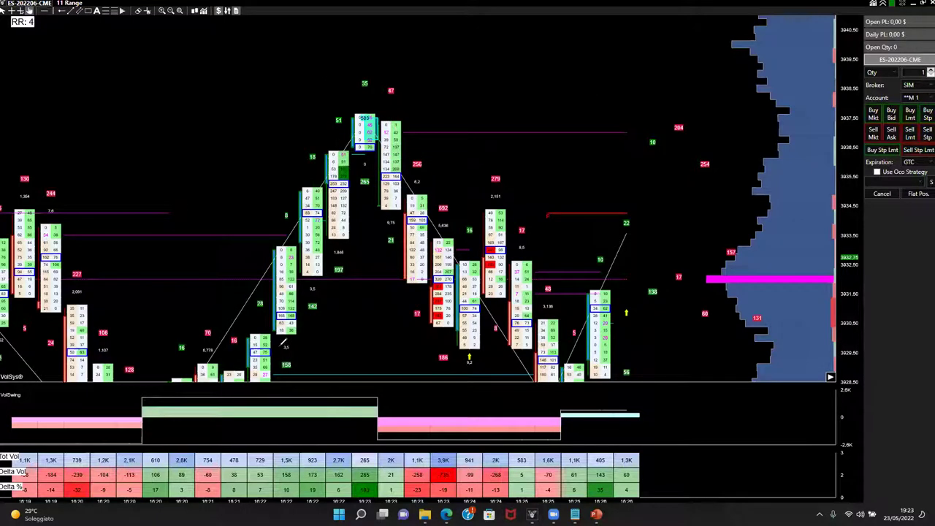
drag(277, 378, 363, 188)
mouse_move(231, 376)
mouse_down()
mouse_move(302, 188)
mouse_move(348, 110)
mouse_up()
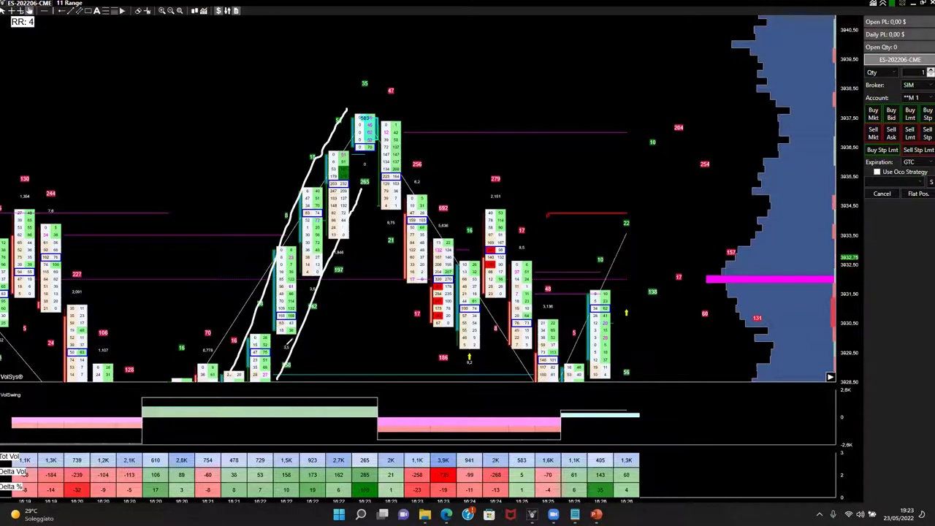
mouse_move(291, 326)
mouse_down()
mouse_move(278, 341)
mouse_move(296, 326)
mouse_up()
mouse_move(315, 263)
mouse_down()
mouse_move(307, 281)
mouse_move(358, 227)
mouse_up()
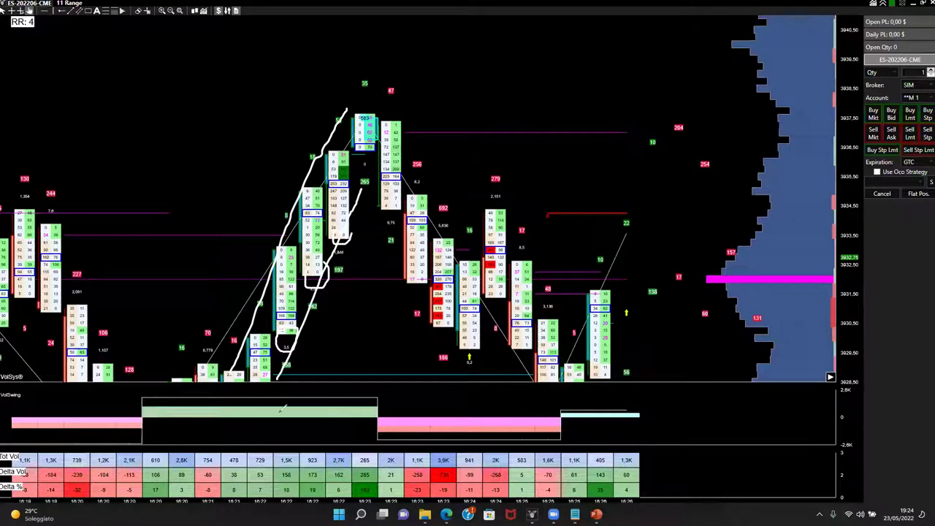
drag(282, 375, 290, 342)
mouse_move(340, 263)
mouse_down()
mouse_move(340, 240)
mouse_move(345, 251)
mouse_up()
Circle the up-leg's positive delta cells, including 173, and add another rally line
mouse_move(321, 457)
mouse_down()
mouse_move(299, 465)
mouse_move(332, 467)
mouse_move(318, 459)
mouse_up()
mouse_move(291, 452)
mouse_down()
mouse_move(267, 481)
mouse_move(295, 456)
mouse_move(346, 460)
mouse_move(352, 481)
mouse_up()
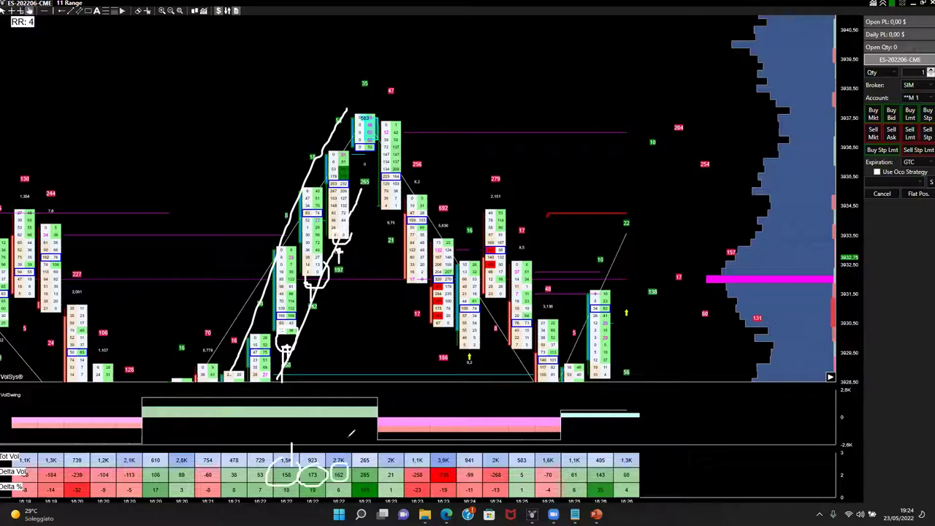
drag(280, 392, 358, 232)
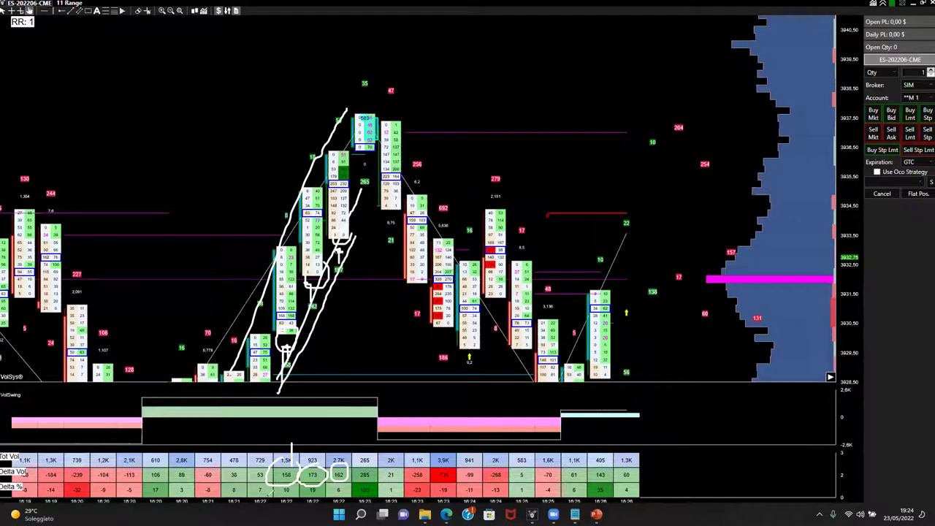
drag(292, 475, 277, 501)
Loop the swing-high top candle, add more parallel up-leg lines, and circle the top cluster
mouse_move(378, 102)
mouse_down()
mouse_move(348, 121)
mouse_move(365, 136)
mouse_move(380, 116)
mouse_move(365, 110)
mouse_up()
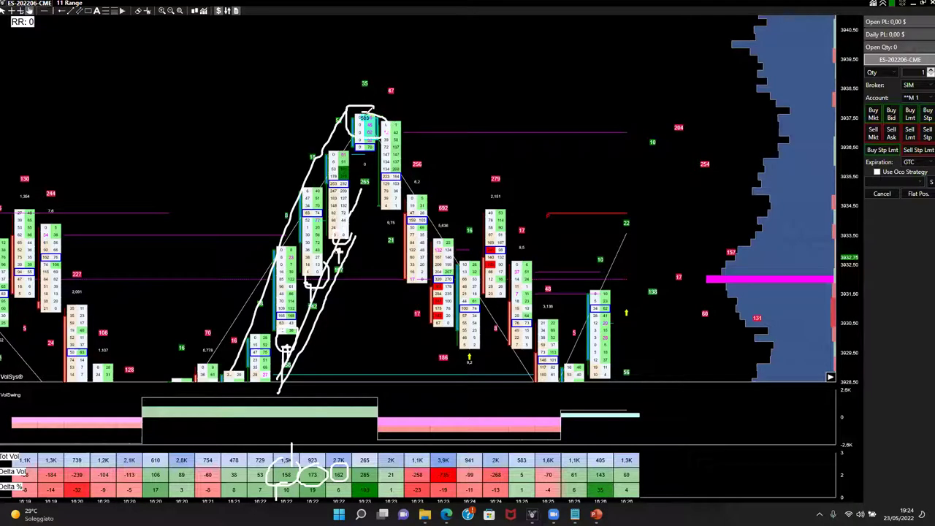
mouse_move(373, 106)
mouse_down()
mouse_move(343, 121)
mouse_move(351, 145)
mouse_move(391, 124)
mouse_move(366, 99)
mouse_up()
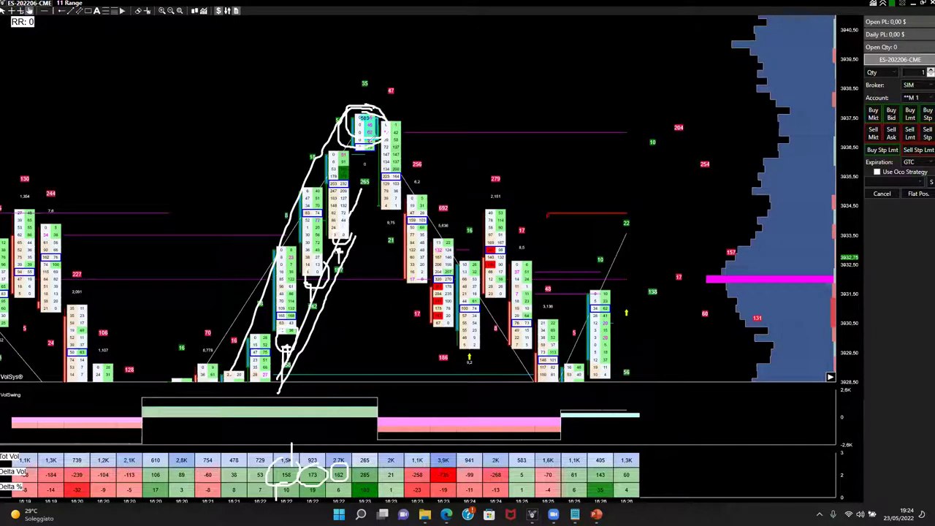
mouse_move(365, 144)
mouse_down()
mouse_move(366, 167)
mouse_move(379, 171)
mouse_up()
drag(287, 380, 363, 199)
drag(226, 350, 338, 131)
drag(353, 250, 373, 212)
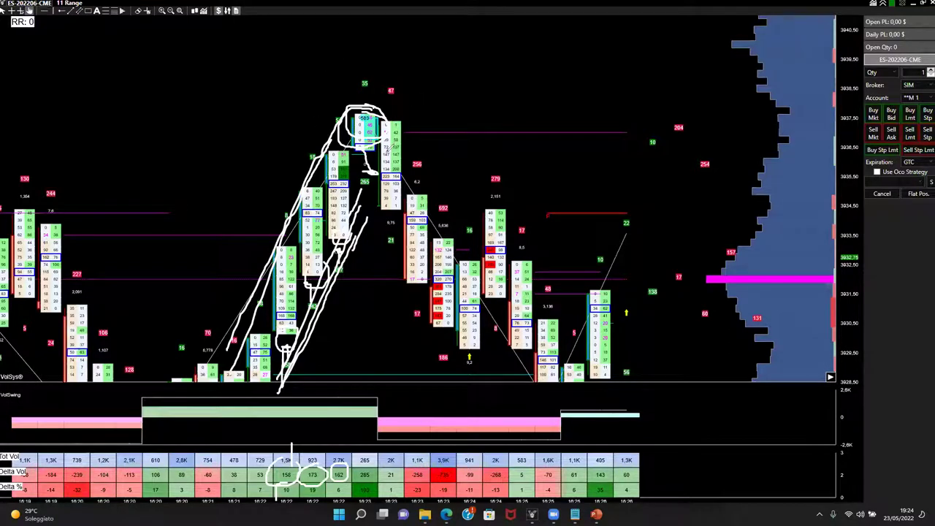
mouse_move(410, 111)
mouse_down()
mouse_move(398, 109)
mouse_move(370, 143)
mouse_move(416, 149)
mouse_move(420, 109)
mouse_move(408, 112)
mouse_up()
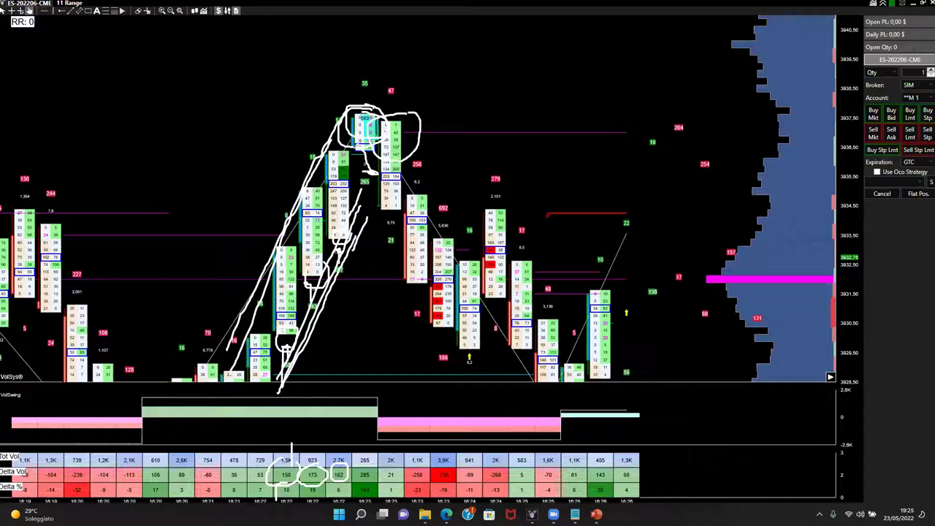
mouse_move(421, 137)
mouse_down()
mouse_move(427, 116)
mouse_move(400, 110)
mouse_move(385, 115)
mouse_move(374, 155)
mouse_move(411, 162)
mouse_move(392, 114)
mouse_up()
Erase drawings with E, draw two lines along the rally, and enclose both swing-high top candles
key(e)
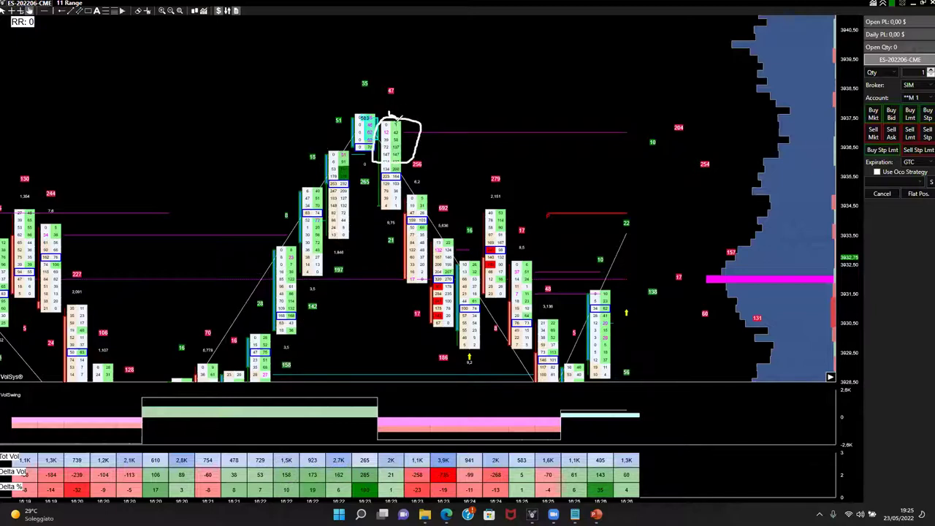
mouse_move(355, 112)
mouse_down()
mouse_move(341, 153)
mouse_move(356, 157)
mouse_up()
drag(368, 171, 297, 375)
drag(341, 116, 219, 364)
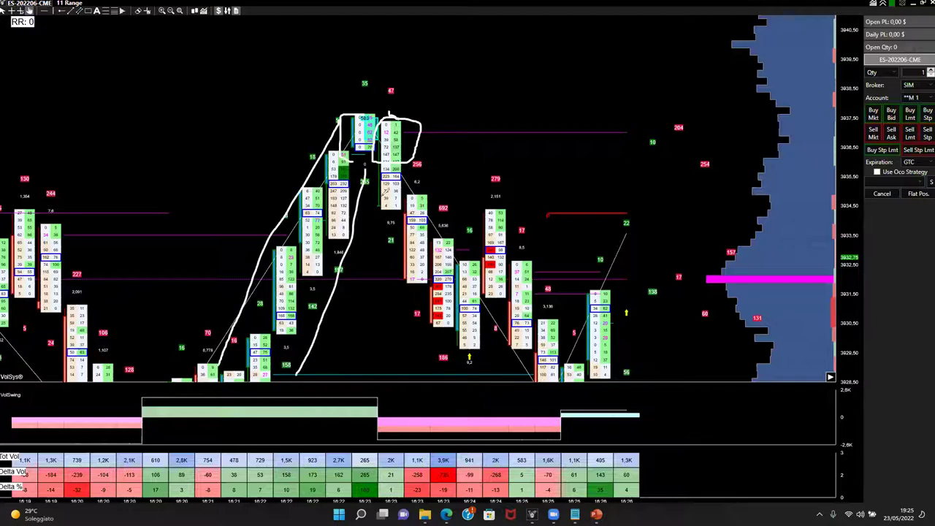
drag(391, 115, 402, 105)
mouse_move(395, 106)
mouse_down()
mouse_move(356, 107)
mouse_move(342, 140)
mouse_move(381, 173)
mouse_move(431, 131)
mouse_move(338, 102)
mouse_up()
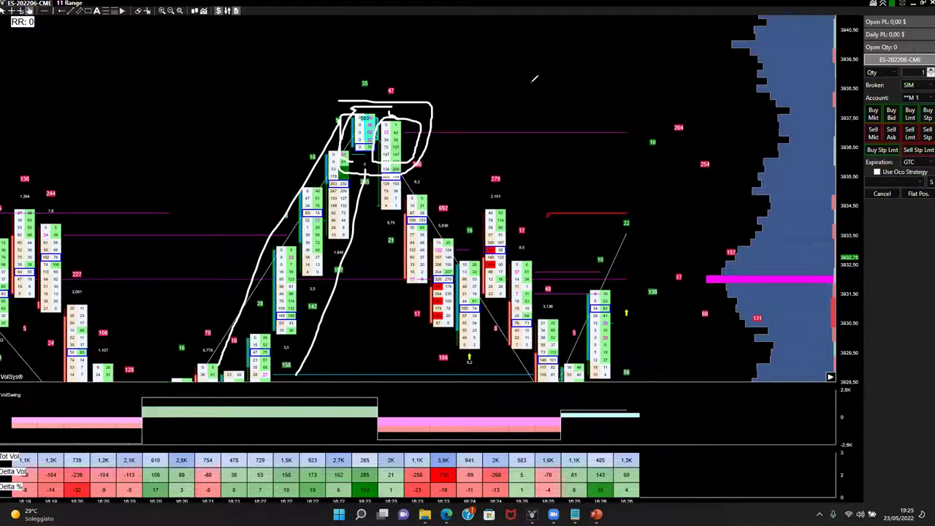
Clear the old marks and draw a freehand box around the swing-high top cluster
key(e)
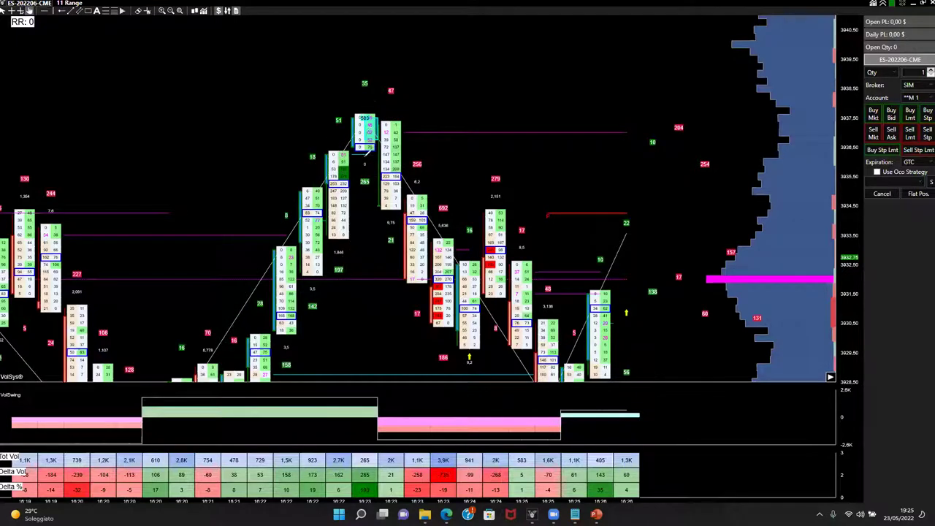
mouse_move(364, 150)
mouse_down()
mouse_move(367, 111)
mouse_move(343, 112)
mouse_move(342, 155)
mouse_move(380, 153)
mouse_up()
drag(361, 105, 416, 104)
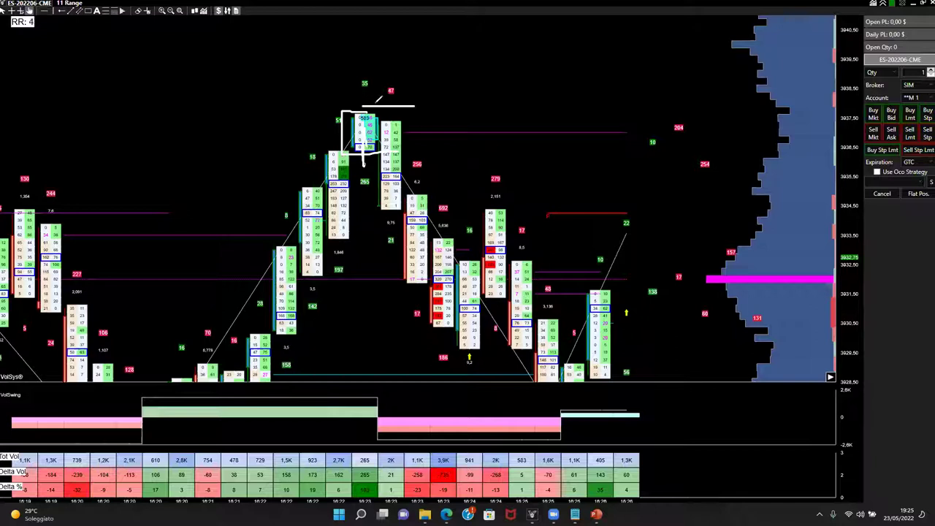
mouse_move(374, 102)
mouse_down()
mouse_move(340, 150)
mouse_move(377, 142)
mouse_move(386, 104)
mouse_move(342, 117)
mouse_move(369, 166)
mouse_up()
drag(387, 116, 431, 111)
drag(385, 154, 413, 152)
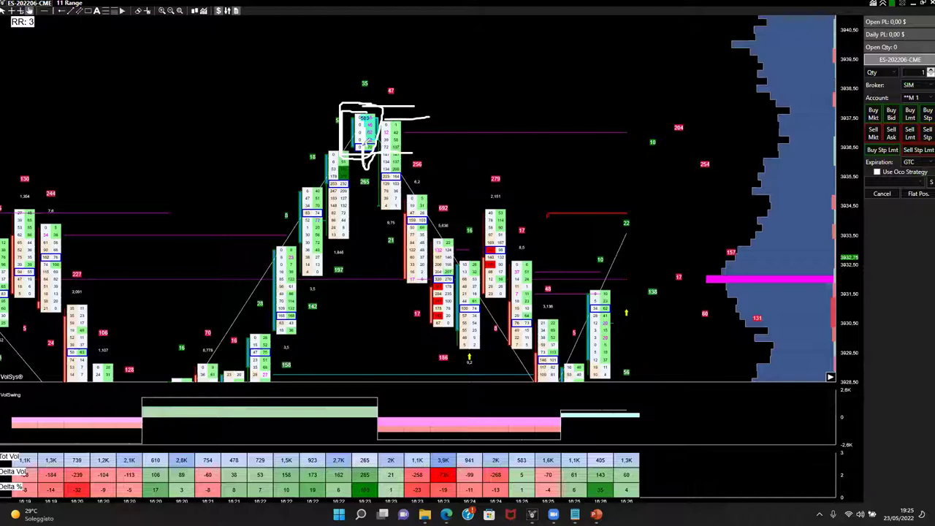
mouse_move(407, 108)
mouse_down()
mouse_move(371, 110)
mouse_move(380, 159)
mouse_move(432, 114)
mouse_move(375, 111)
mouse_up()
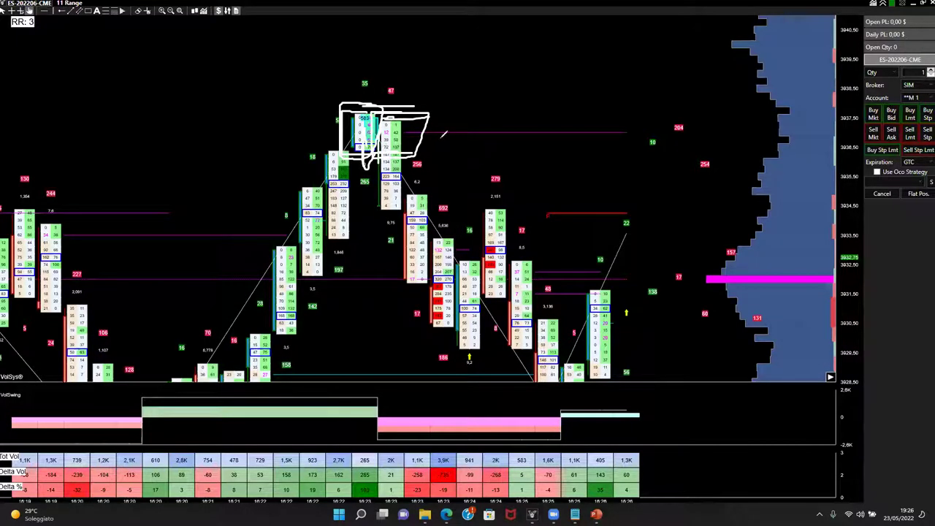
Write EXH beside the box and reinforce the box's top edges
mouse_move(454, 95)
mouse_down()
mouse_move(454, 114)
mouse_move(472, 89)
mouse_move(485, 125)
mouse_move(468, 124)
mouse_move(496, 122)
mouse_up()
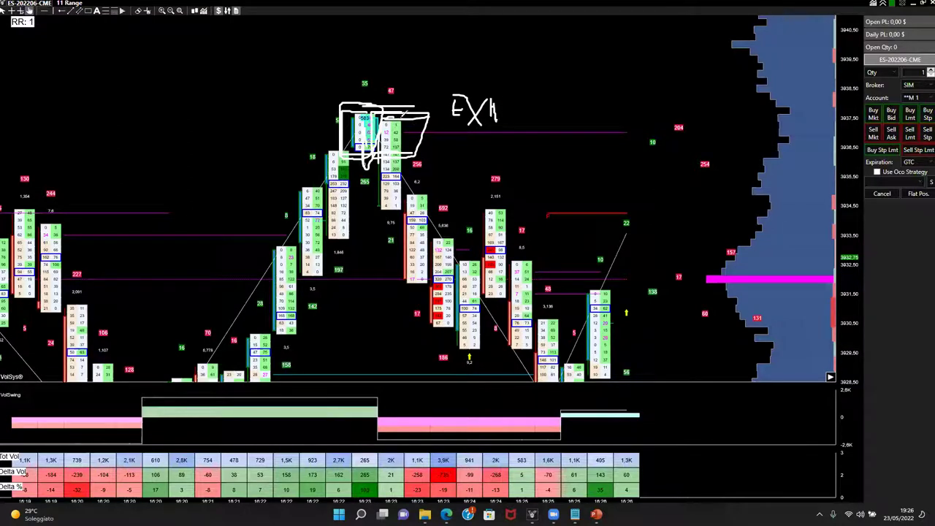
drag(384, 110, 427, 110)
drag(385, 102, 340, 128)
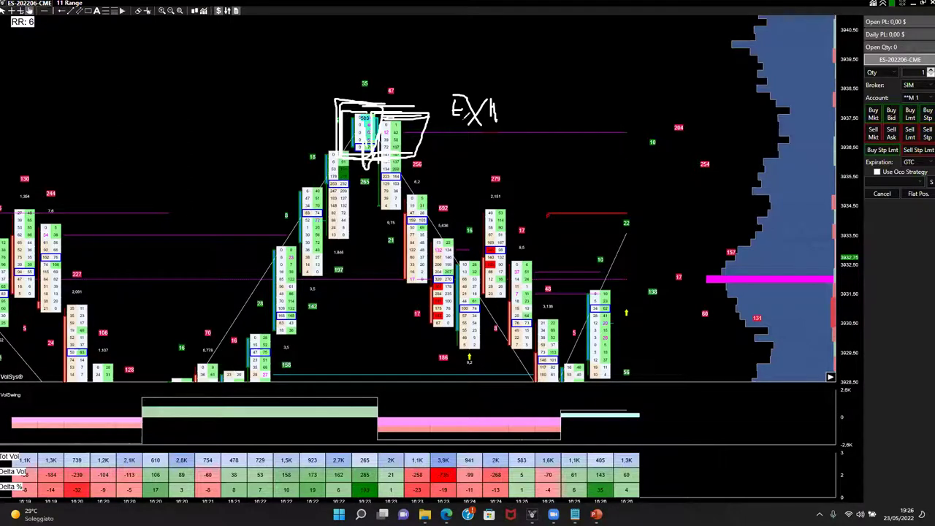
Trace the down-leg from the boxed high to the lower bars, undo the stray check mark, and retrace the box
drag(375, 161, 453, 348)
drag(509, 296, 533, 368)
mouse_move(434, 343)
mouse_down()
mouse_move(481, 380)
mouse_move(536, 392)
mouse_up()
key(ctrl+z)
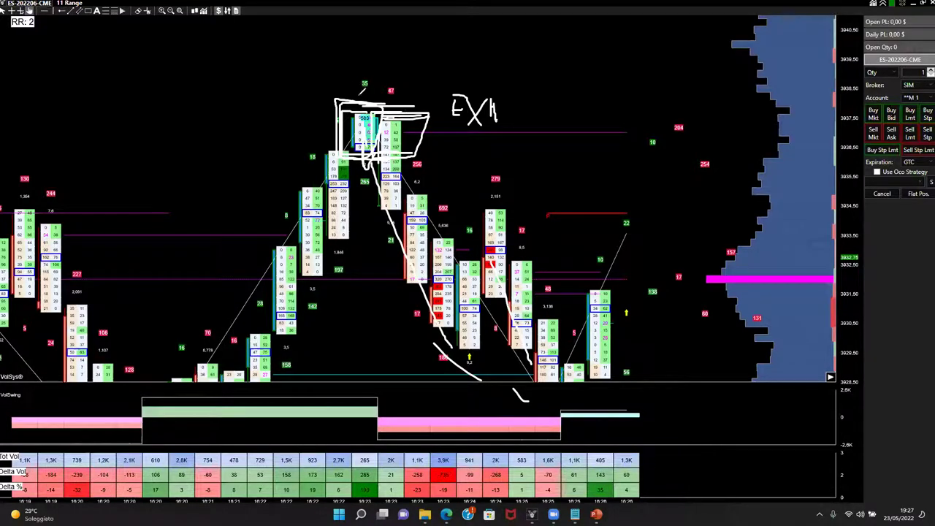
mouse_move(362, 164)
mouse_down()
mouse_move(406, 107)
mouse_move(379, 116)
mouse_up()
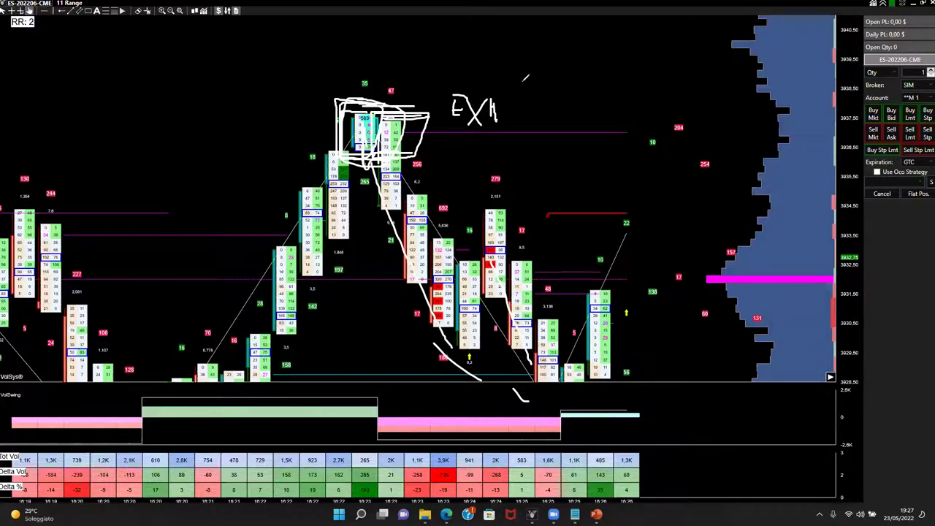
Clear the chart, scribble loops around the swing-high top candles, then erase the scribble
key(e)
mouse_move(363, 111)
mouse_down()
mouse_move(335, 110)
mouse_move(337, 153)
mouse_move(381, 167)
mouse_move(414, 117)
mouse_move(338, 110)
mouse_up()
mouse_move(373, 156)
mouse_down()
mouse_move(413, 122)
mouse_move(395, 113)
mouse_move(383, 135)
mouse_move(417, 128)
mouse_move(374, 145)
mouse_move(392, 115)
mouse_move(402, 131)
mouse_move(420, 121)
mouse_move(425, 133)
mouse_move(369, 146)
mouse_move(418, 139)
mouse_move(411, 115)
mouse_move(353, 113)
mouse_up()
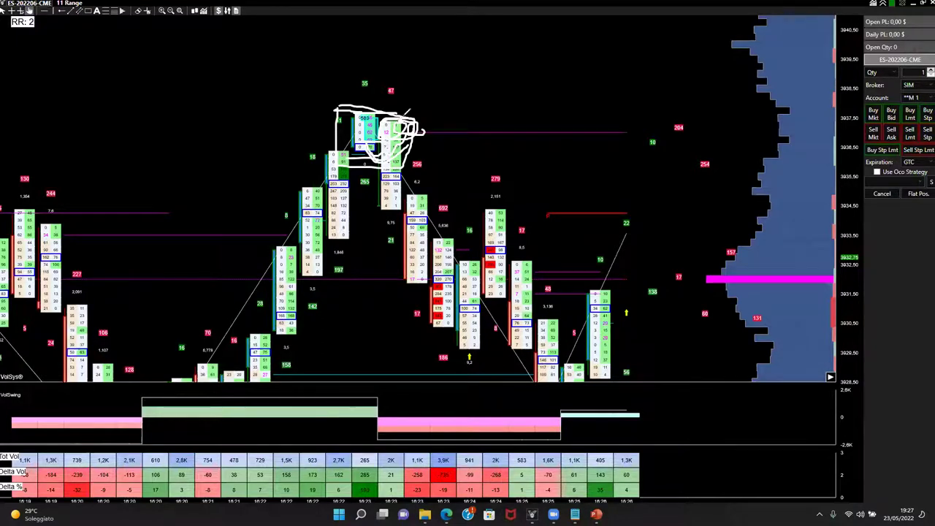
mouse_move(383, 117)
mouse_down()
mouse_move(378, 139)
mouse_move(435, 129)
mouse_move(415, 120)
mouse_up()
mouse_move(350, 106)
mouse_down()
mouse_move(350, 143)
mouse_move(372, 150)
mouse_up()
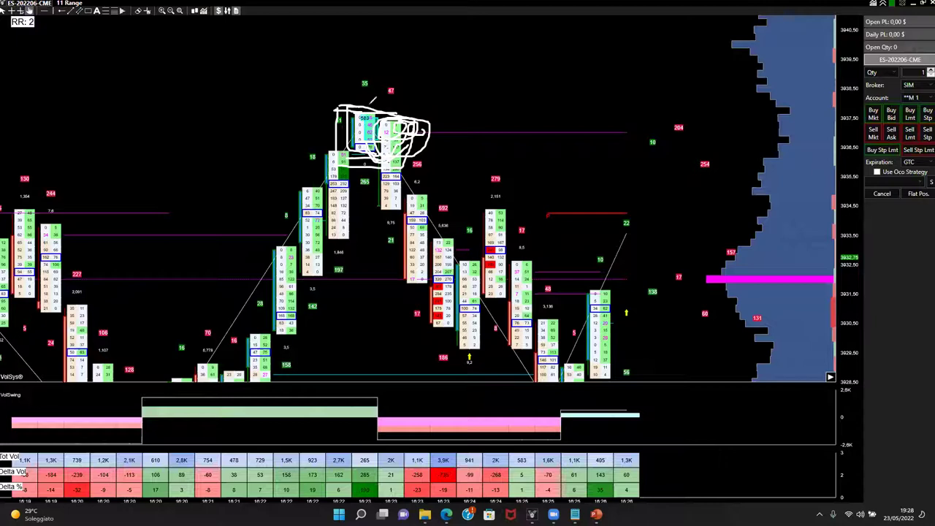
drag(369, 114, 440, 109)
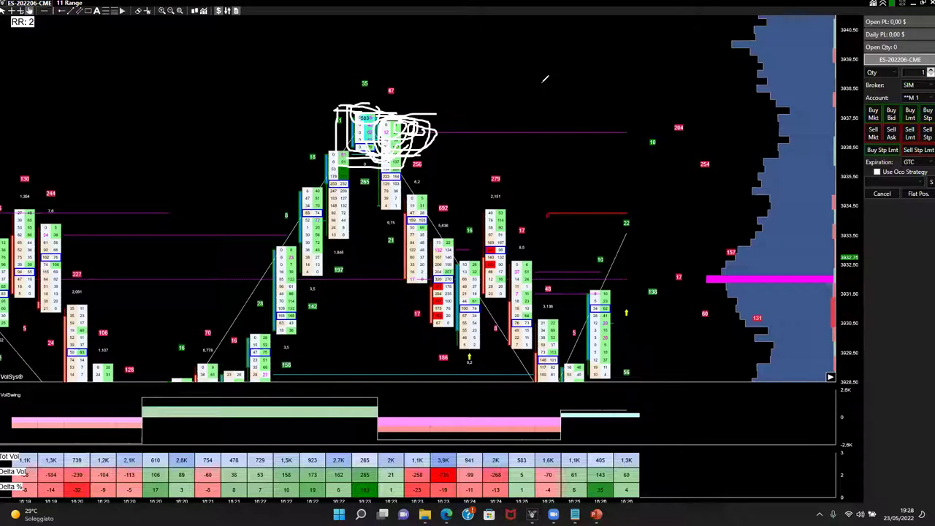
key(e)
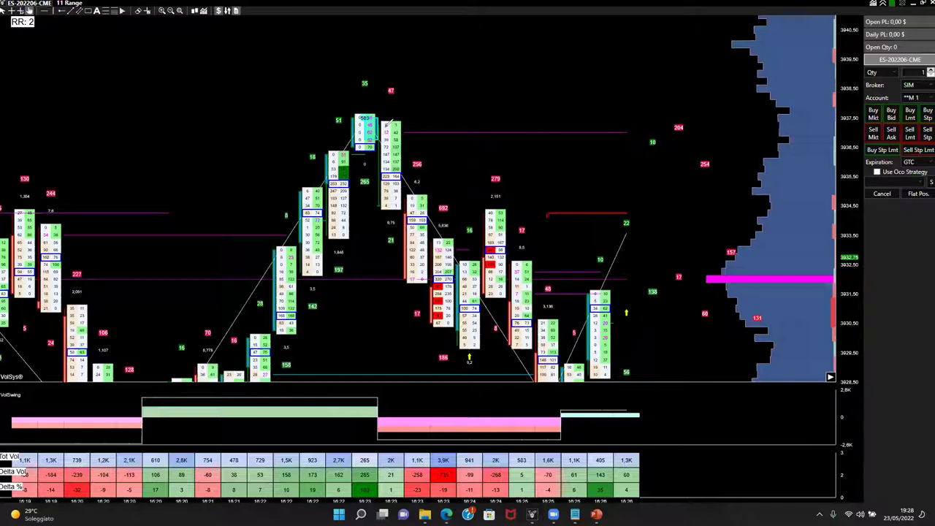
Loop around the top price columns and draw an upward arrow right of the swing high
mouse_move(361, 110)
mouse_down()
mouse_move(349, 115)
mouse_move(371, 155)
mouse_up()
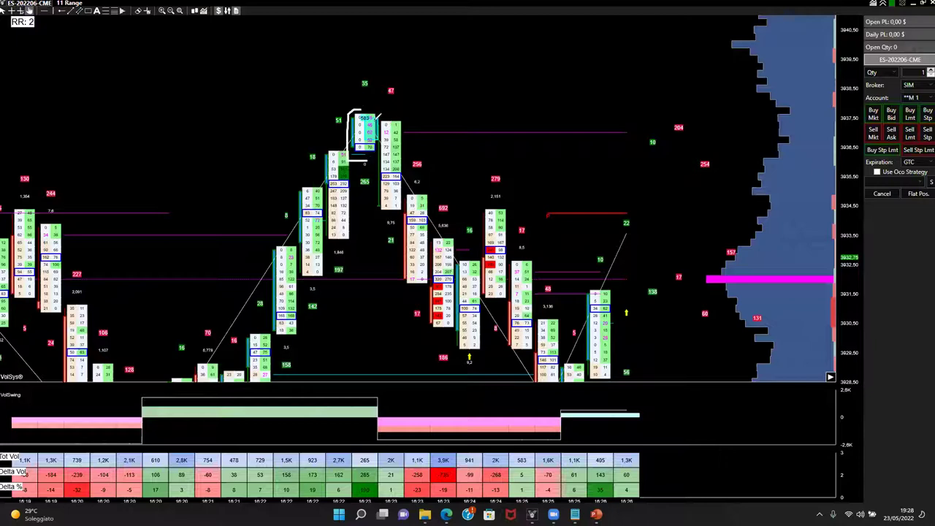
mouse_move(367, 101)
mouse_down()
mouse_move(350, 133)
mouse_move(398, 169)
mouse_up()
mouse_move(417, 121)
mouse_down()
mouse_move(448, 93)
mouse_move(441, 100)
mouse_up()
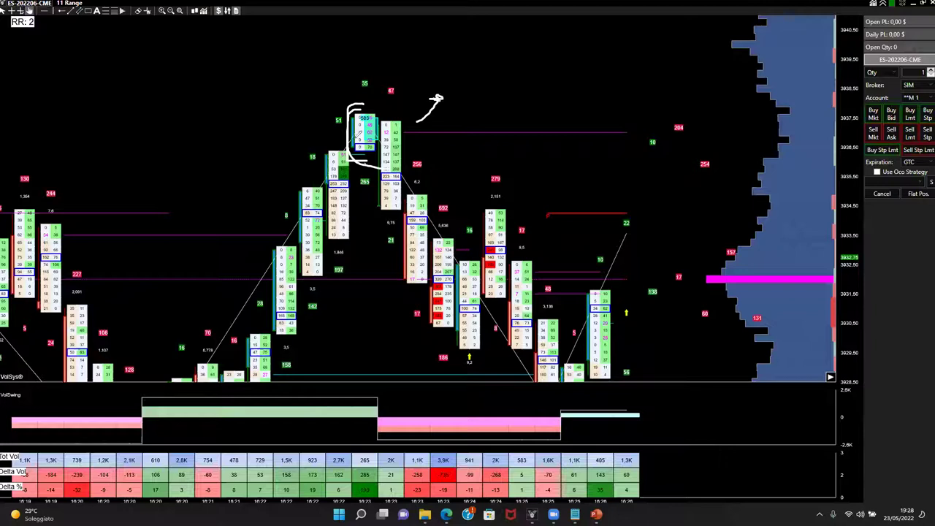
mouse_move(363, 107)
mouse_down()
mouse_move(339, 138)
mouse_move(377, 166)
mouse_up()
mouse_move(448, 101)
mouse_down()
mouse_move(454, 94)
mouse_move(444, 95)
mouse_up()
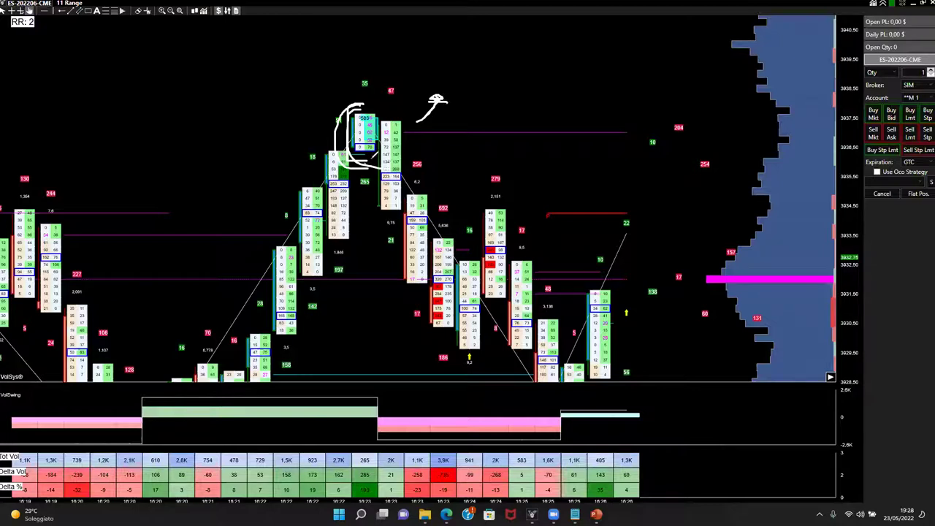
Draw a curve heading down-right from the high and outline the top bar's edges
drag(409, 148, 464, 192)
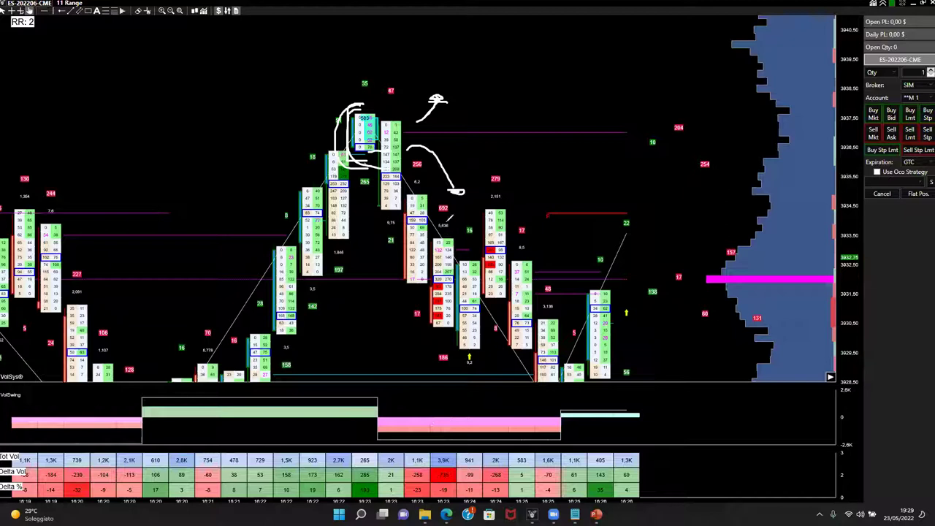
mouse_move(406, 111)
mouse_down()
mouse_move(353, 112)
mouse_move(379, 153)
mouse_move(410, 121)
mouse_move(409, 108)
mouse_move(432, 120)
mouse_move(459, 92)
mouse_up()
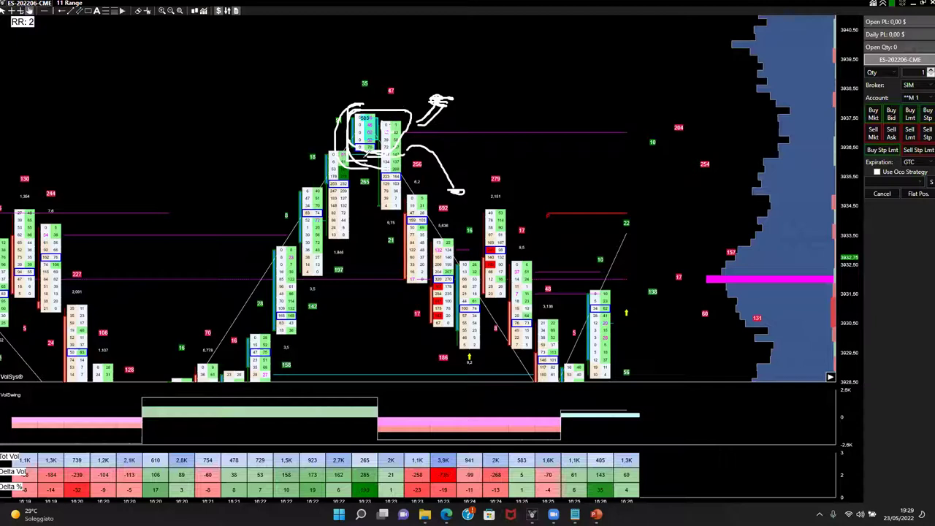
drag(428, 119, 401, 163)
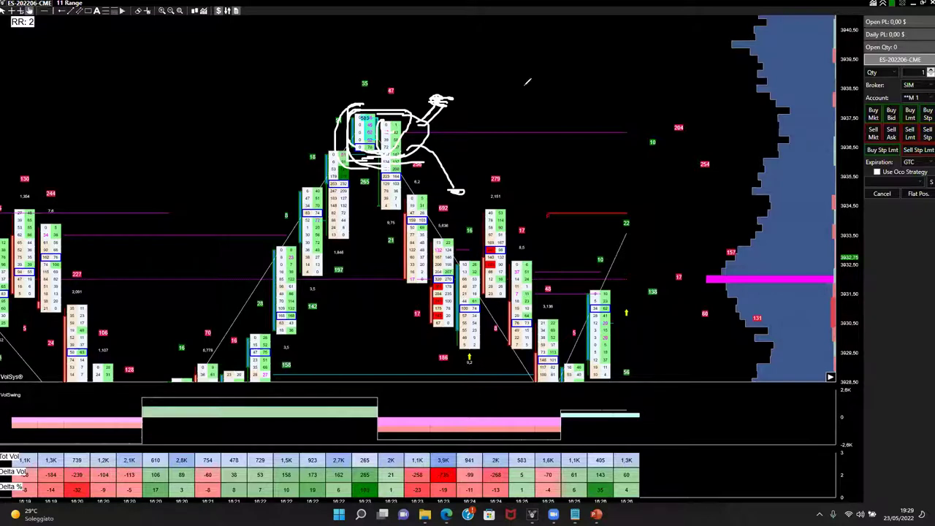
Clear the chart, trace the down-leg to the lower bars, and circle the -258 and -23 delta cells
key(e)
mouse_move(372, 162)
mouse_down()
mouse_move(387, 184)
mouse_move(392, 248)
mouse_up()
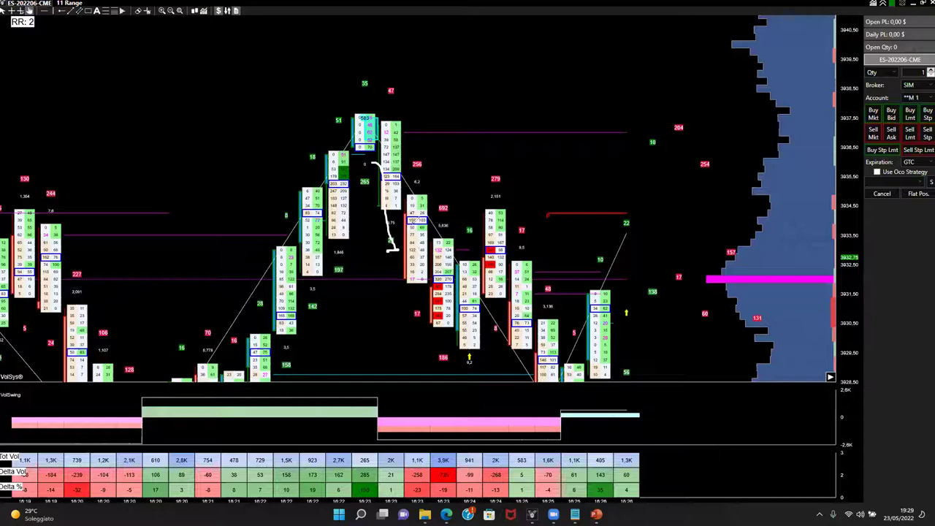
drag(388, 212, 406, 213)
mouse_move(419, 460)
mouse_down()
mouse_move(406, 491)
mouse_move(441, 462)
mouse_up()
drag(377, 219, 412, 308)
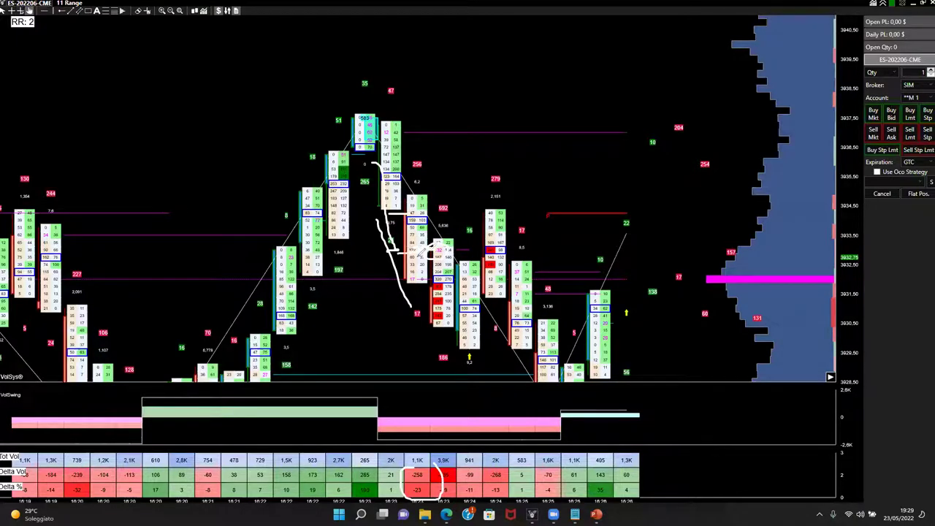
drag(402, 279, 415, 314)
Draw level lines above and below the swing high, circle its top cells, and add an arrow
mouse_move(378, 102)
mouse_down()
mouse_move(337, 137)
mouse_move(387, 117)
mouse_move(531, 101)
mouse_up()
drag(322, 158, 528, 156)
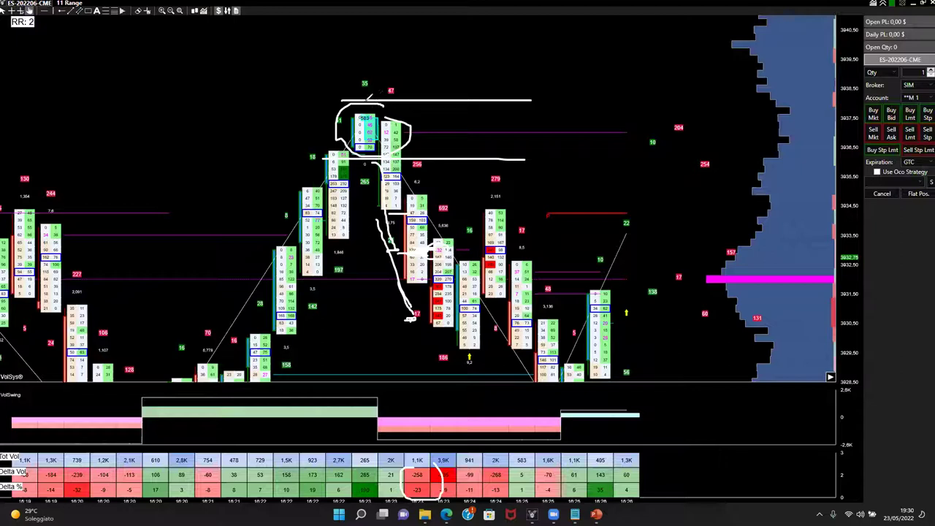
mouse_move(362, 105)
mouse_down()
mouse_move(350, 142)
mouse_move(373, 162)
mouse_up()
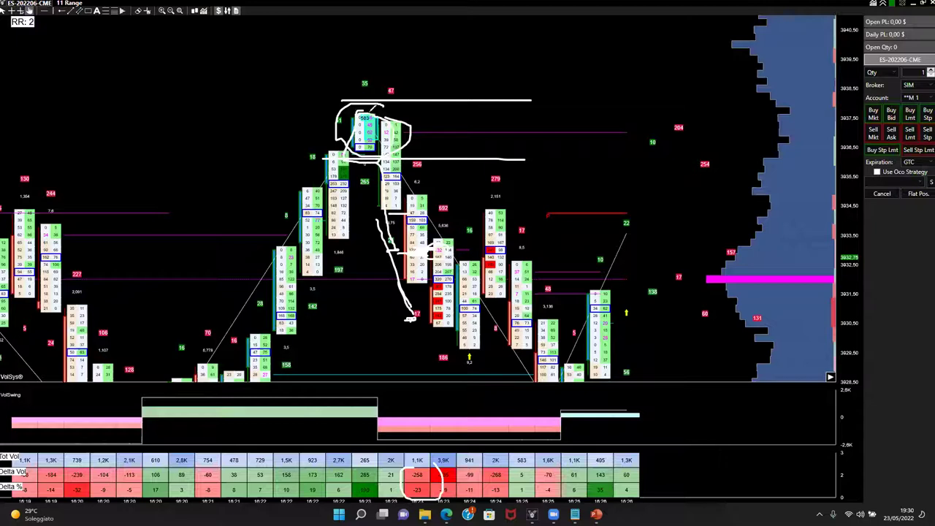
drag(380, 122, 406, 107)
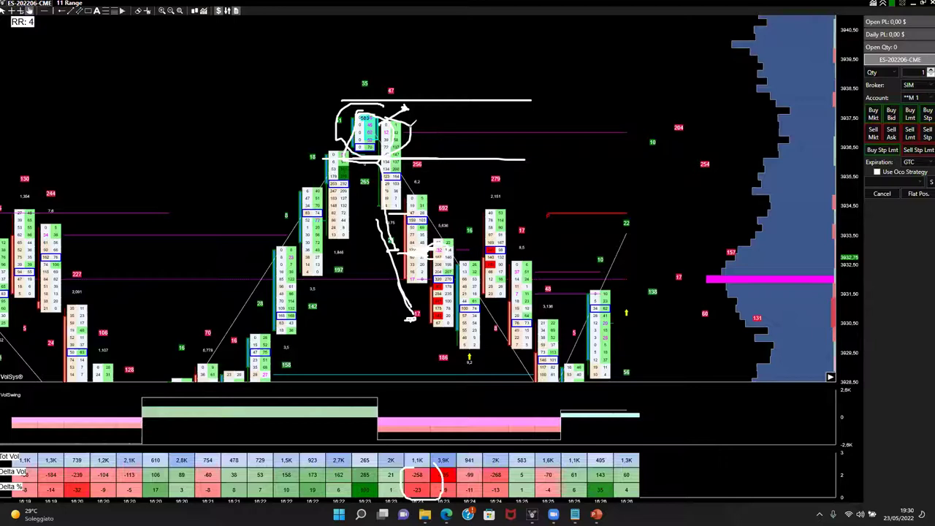
Loop the top footprint cells again, erase all freehand drawings, then box the peak cells at the session high
mouse_move(386, 110)
mouse_down()
mouse_move(394, 109)
mouse_move(350, 106)
mouse_move(359, 150)
mouse_move(367, 112)
mouse_up()
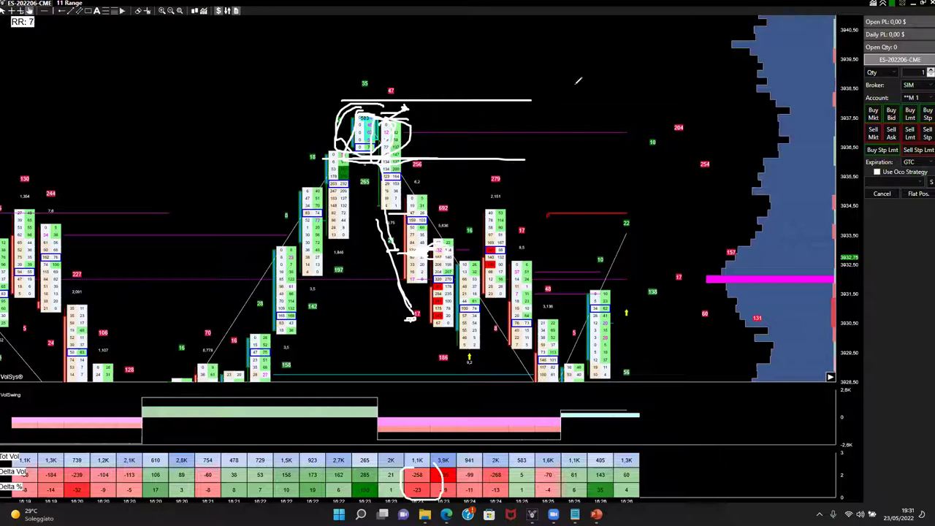
key(e)
mouse_move(344, 109)
mouse_down()
mouse_move(347, 150)
mouse_move(402, 152)
mouse_up()
drag(429, 111, 328, 99)
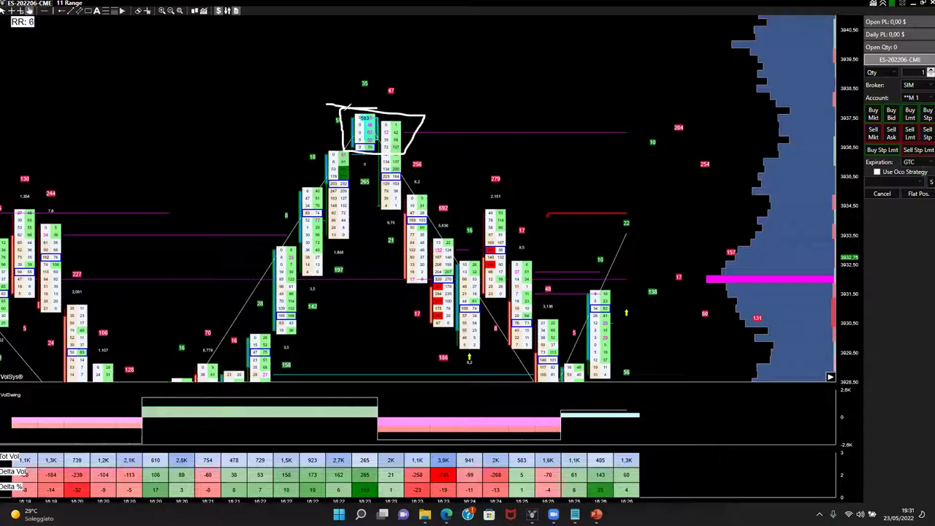
drag(268, 128, 728, 117)
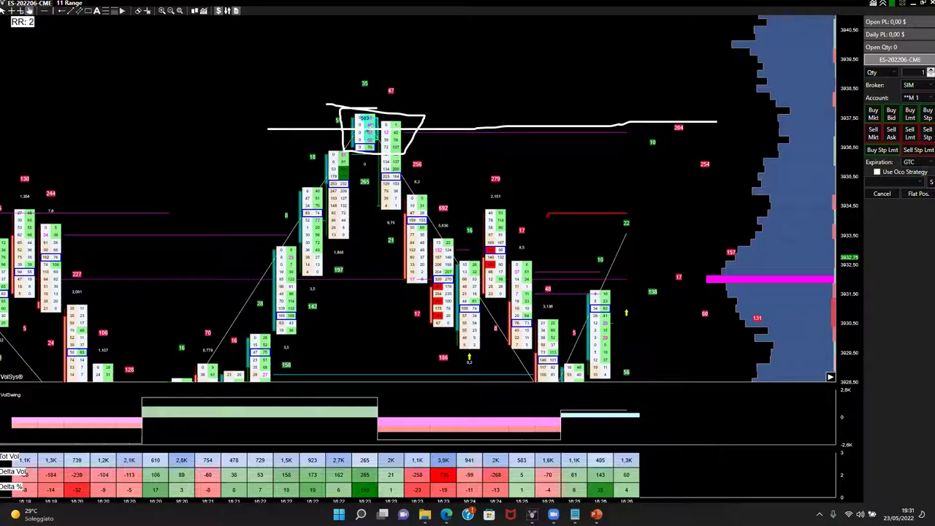
mouse_move(335, 105)
mouse_down()
mouse_move(380, 157)
mouse_move(407, 130)
mouse_up()
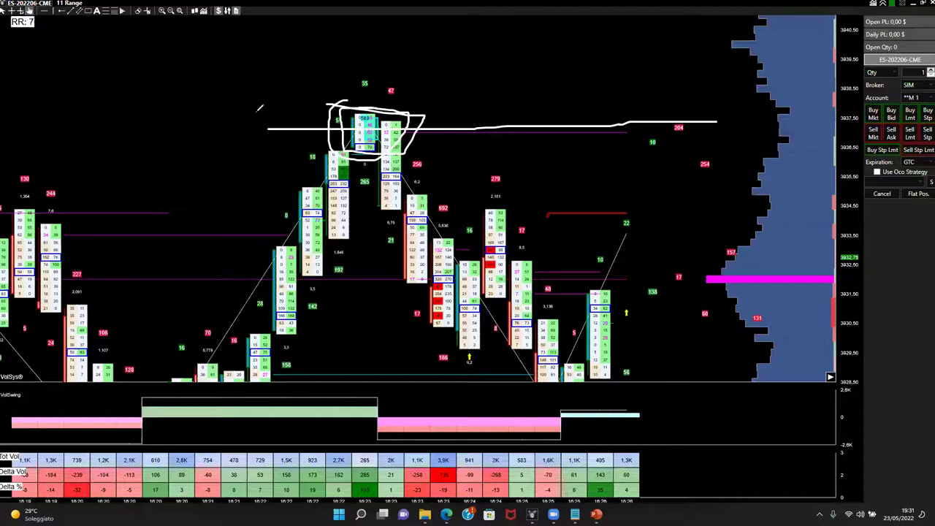
drag(275, 372, 384, 172)
drag(233, 341, 343, 146)
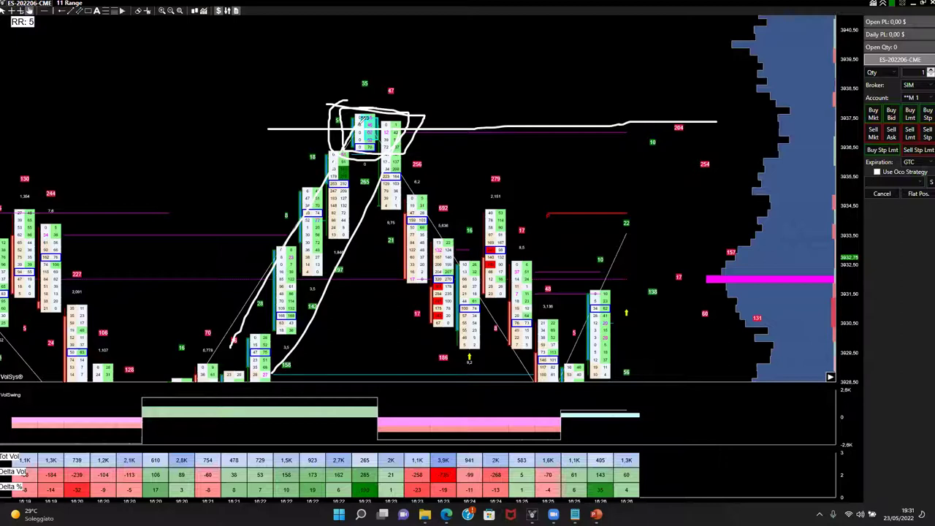
mouse_move(362, 126)
mouse_down()
mouse_move(376, 96)
mouse_move(345, 142)
mouse_move(383, 166)
mouse_up()
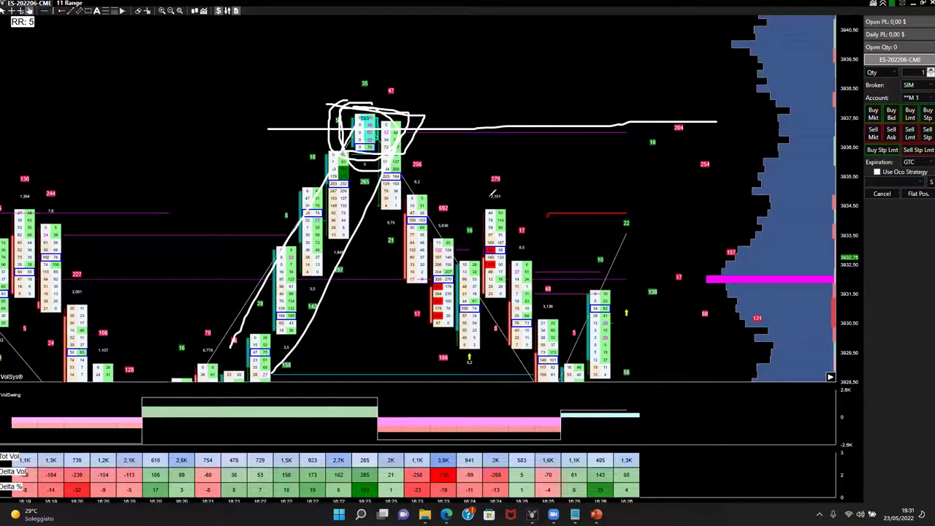
key(Escape)
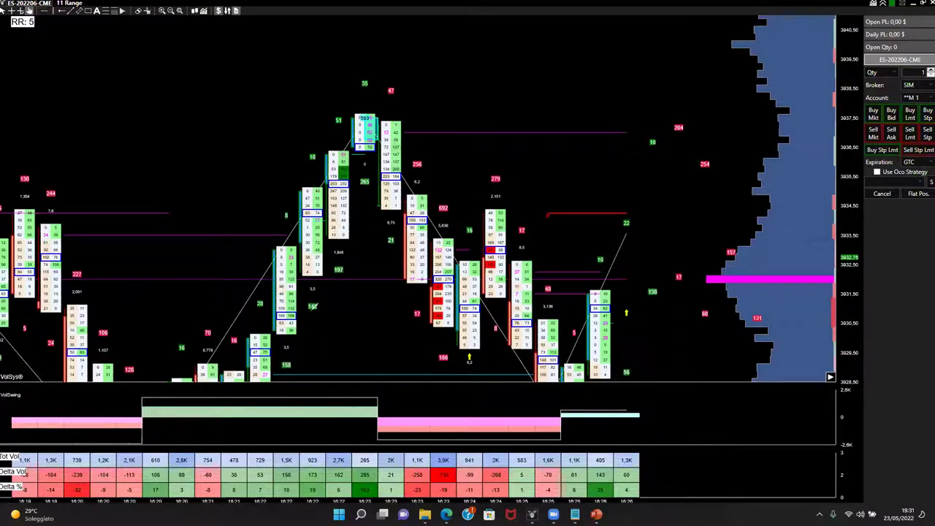
mouse_move(283, 374)
mouse_down()
mouse_move(342, 266)
mouse_move(384, 149)
mouse_up()
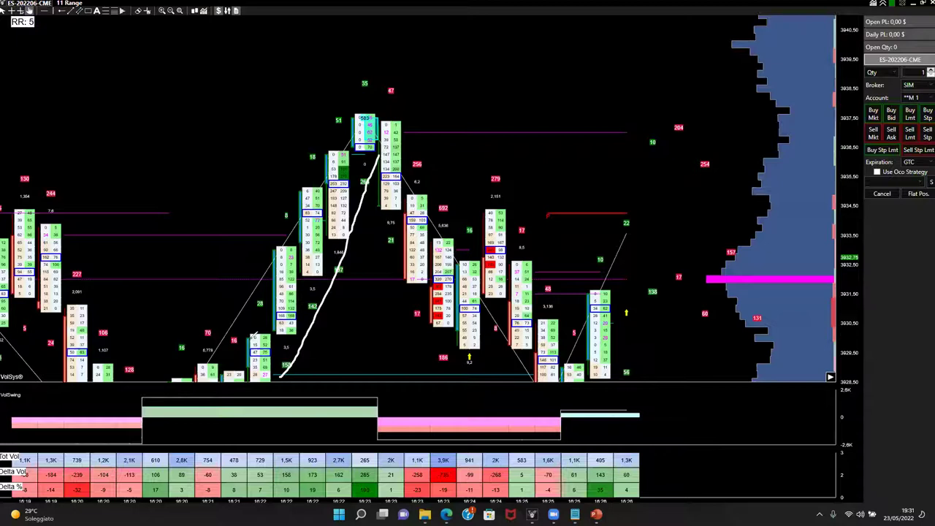
mouse_move(247, 339)
mouse_down()
mouse_move(369, 93)
mouse_move(349, 100)
mouse_move(406, 168)
mouse_move(417, 126)
mouse_move(340, 117)
mouse_up()
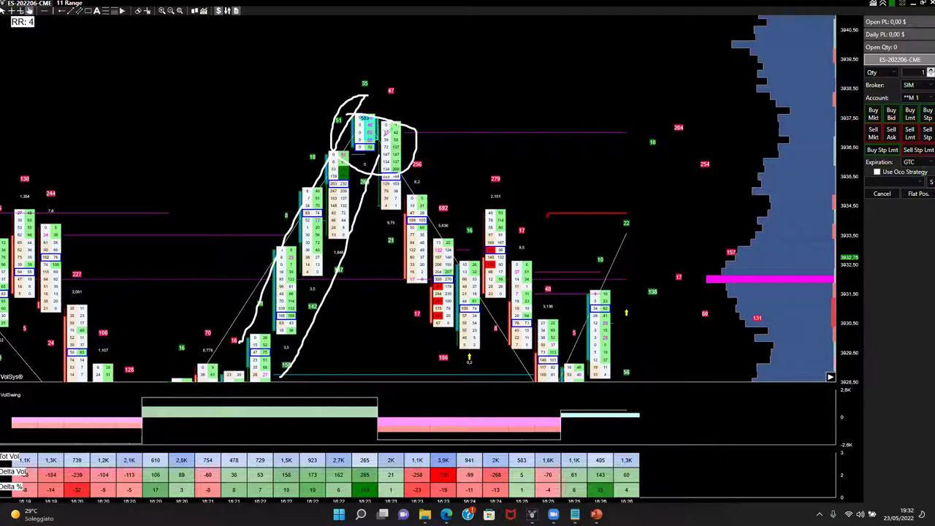
mouse_move(373, 115)
mouse_down()
mouse_move(394, 115)
mouse_move(358, 114)
mouse_move(370, 98)
mouse_up()
mouse_move(392, 108)
mouse_down()
mouse_move(397, 101)
mouse_move(359, 115)
mouse_up()
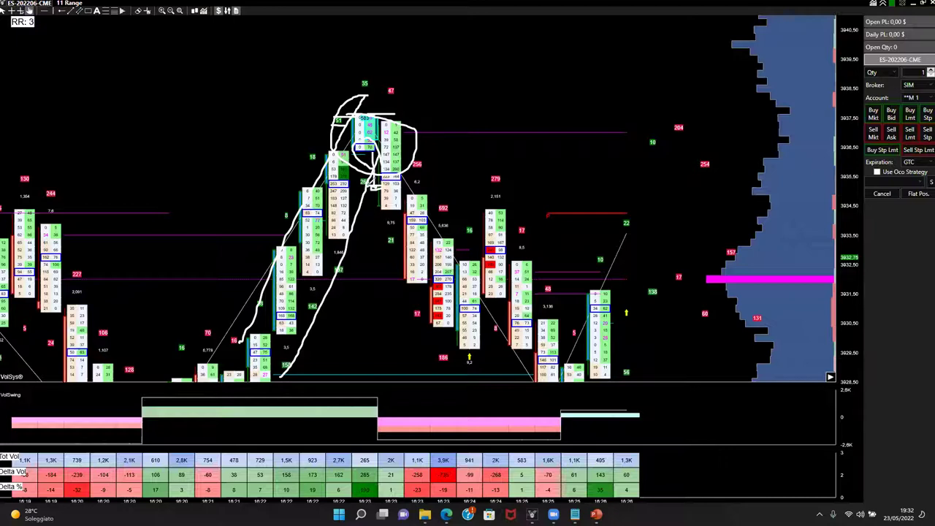
mouse_move(406, 109)
mouse_down()
mouse_move(373, 115)
mouse_move(371, 155)
mouse_move(438, 156)
mouse_up()
mouse_move(406, 111)
mouse_down()
mouse_move(427, 133)
mouse_move(394, 162)
mouse_move(368, 157)
mouse_move(447, 157)
mouse_up()
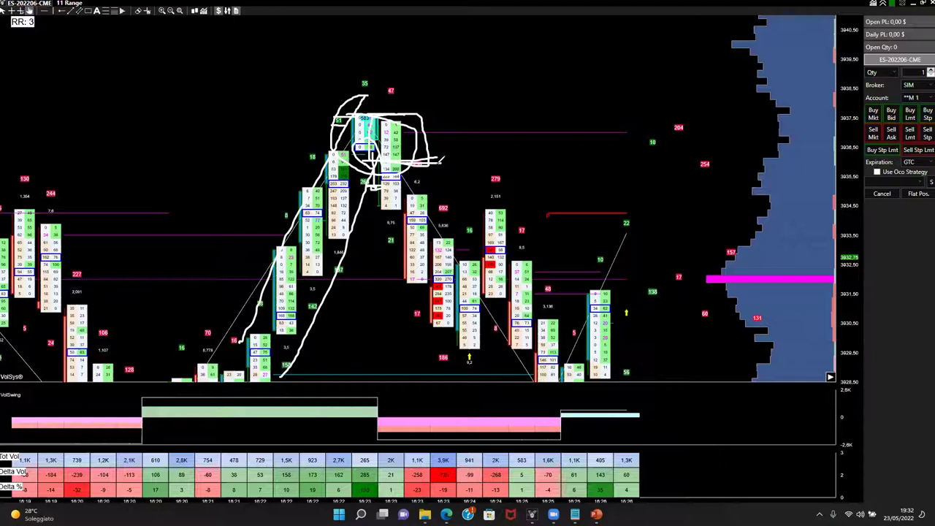
drag(400, 111, 399, 141)
mouse_move(380, 110)
mouse_down()
mouse_move(349, 101)
mouse_move(343, 146)
mouse_up()
key(e)
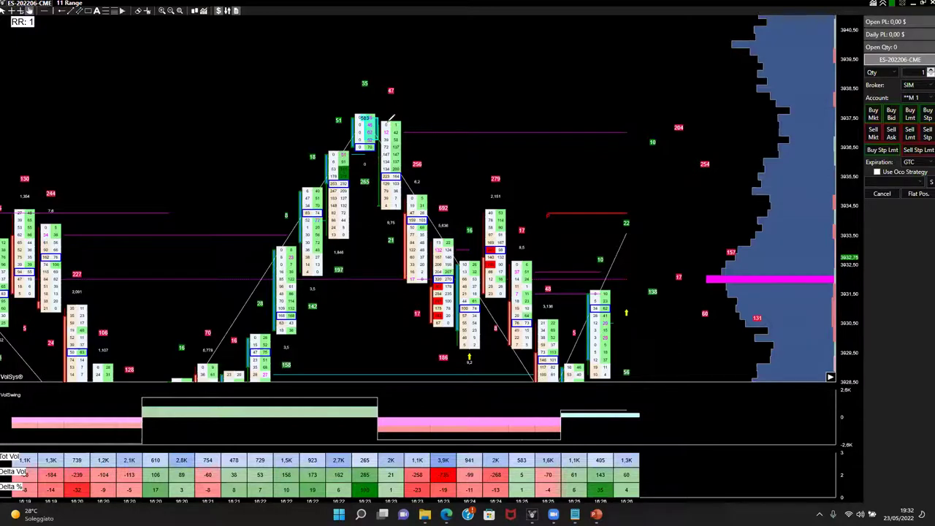
mouse_move(399, 115)
mouse_down()
mouse_move(379, 155)
mouse_move(422, 155)
mouse_up()
mouse_move(411, 107)
mouse_down()
mouse_move(419, 156)
mouse_move(381, 159)
mouse_up()
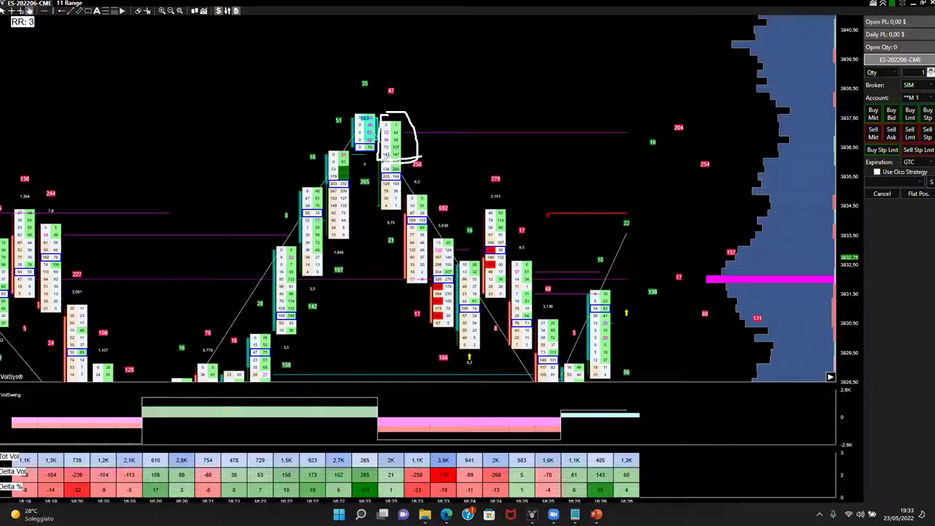
text(0)
key(BackSpace)
key(BackSpace)
text(8)
mouse_move(379, 142)
mouse_down()
mouse_move(404, 166)
mouse_move(418, 115)
mouse_move(416, 150)
mouse_up()
mouse_move(427, 117)
mouse_down()
mouse_move(436, 135)
mouse_move(413, 123)
mouse_move(438, 136)
mouse_up()
mouse_move(376, 113)
mouse_down()
mouse_move(356, 111)
mouse_move(355, 153)
mouse_move(401, 152)
mouse_move(447, 109)
mouse_move(349, 111)
mouse_move(356, 118)
mouse_move(377, 108)
mouse_move(382, 118)
mouse_up()
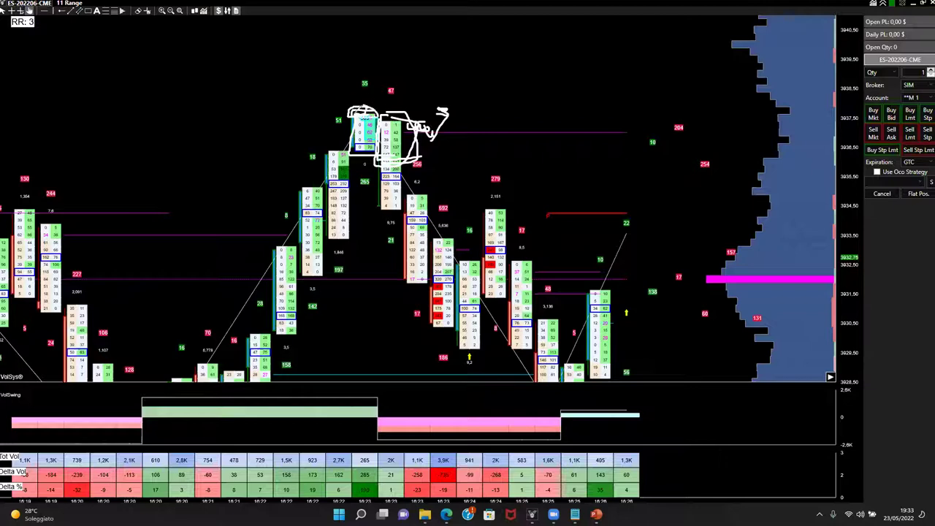
mouse_move(438, 131)
mouse_down()
mouse_move(488, 78)
mouse_move(480, 89)
mouse_up()
drag(467, 161, 398, 165)
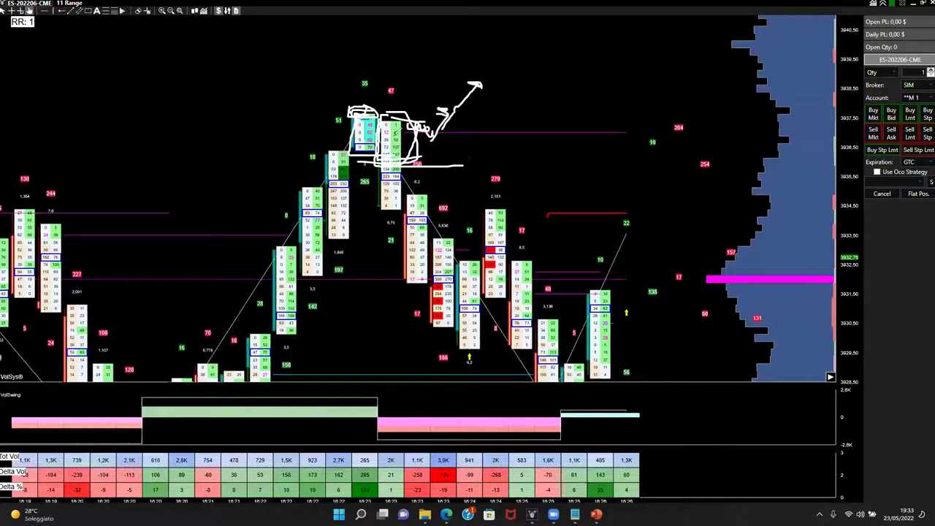
drag(370, 108, 378, 100)
key(Escape)
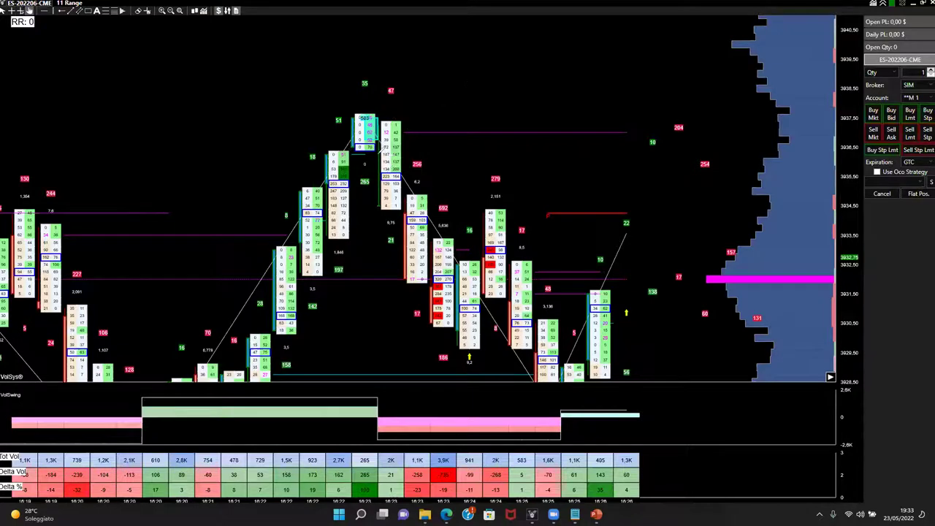
Pan and scroll the ES footprint chart back toward the earlier session bars
drag(208, 238, 288, 232)
scroll(258, 243, up, 10)
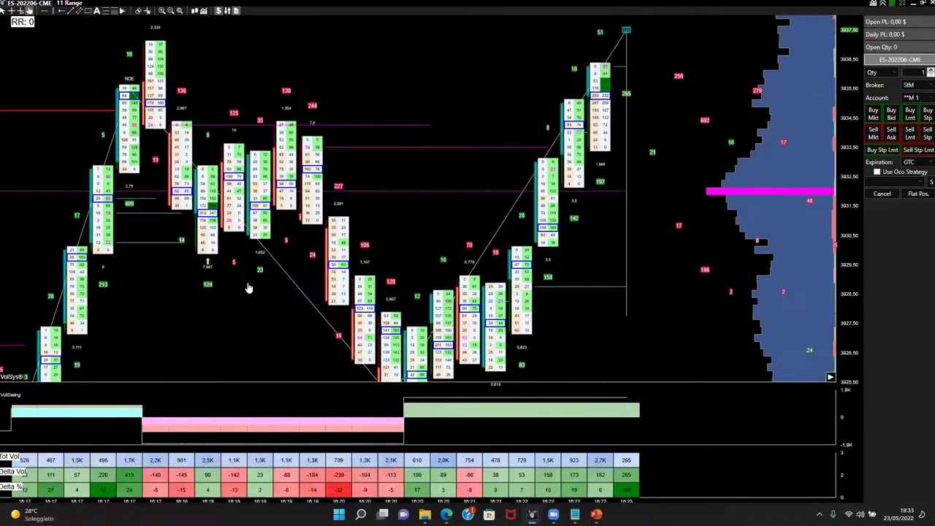
scroll(257, 243, up, 10)
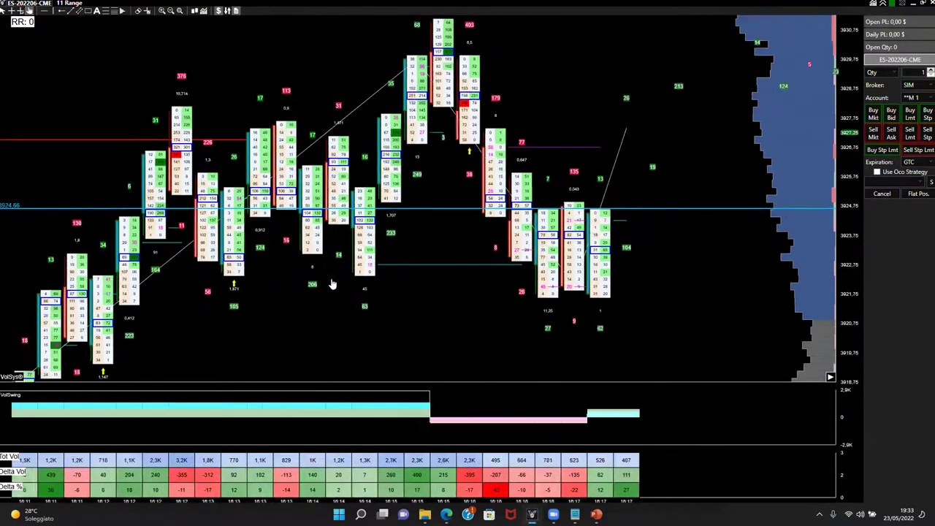
scroll(422, 249, up, 5)
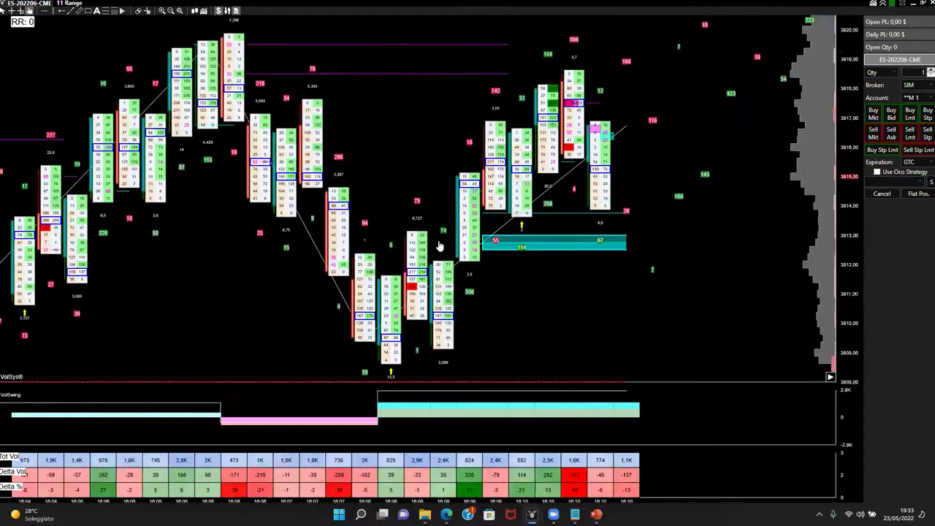
scroll(343, 188, up, 10)
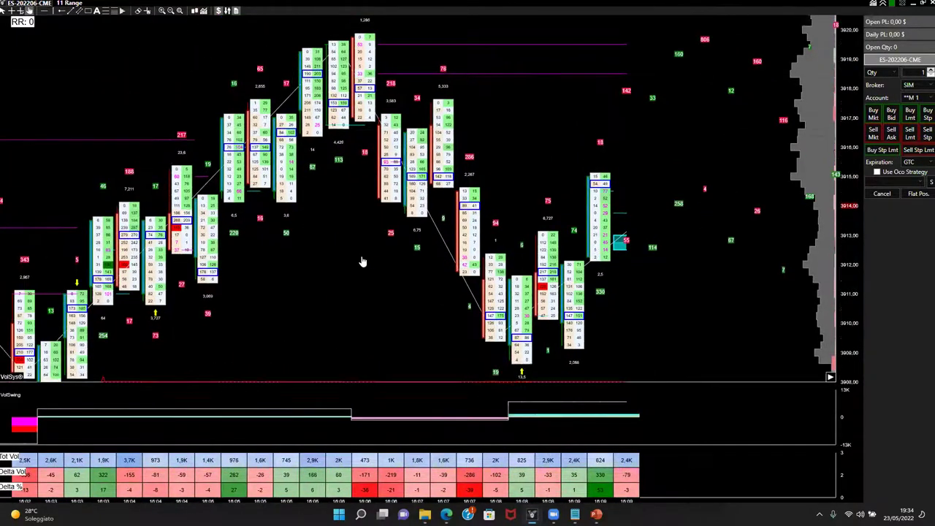
scroll(333, 218, up, 10)
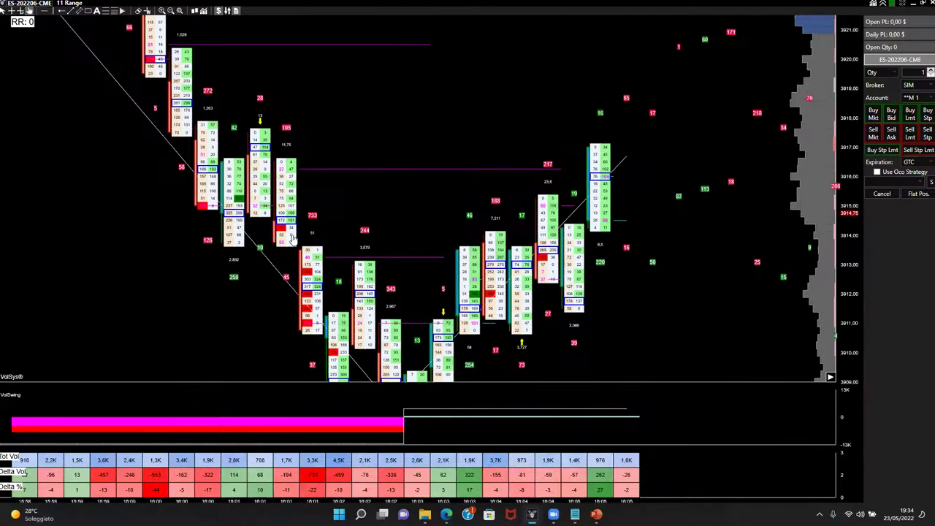
scroll(307, 257, up, 10)
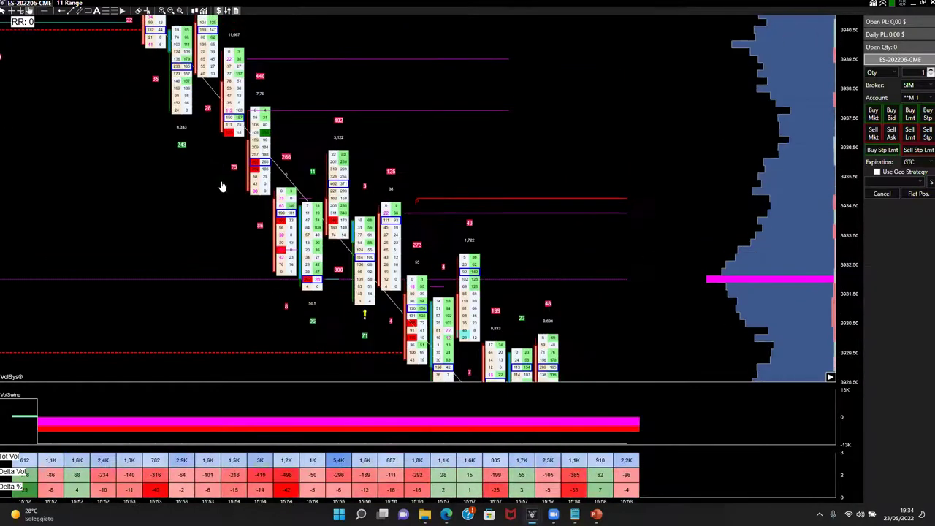
scroll(328, 312, up, 10)
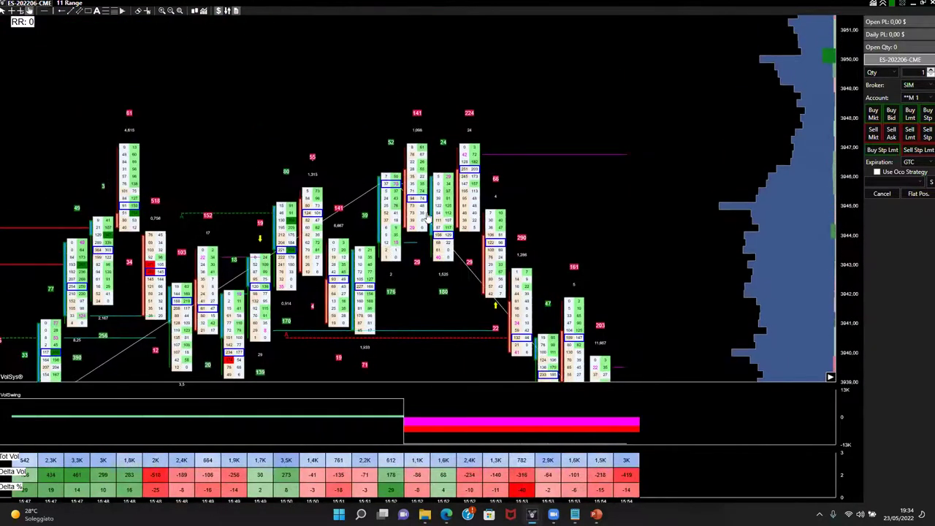
scroll(393, 194, up, 6)
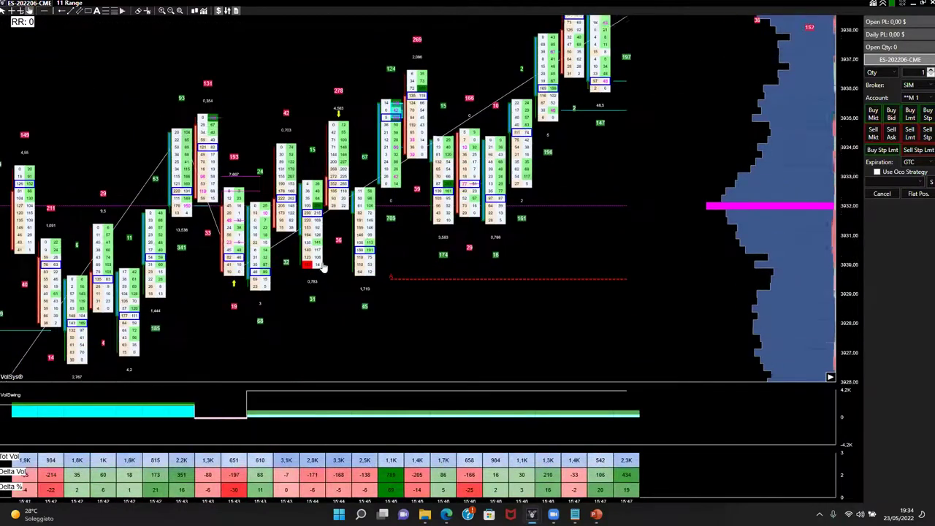
scroll(385, 203, up, 8)
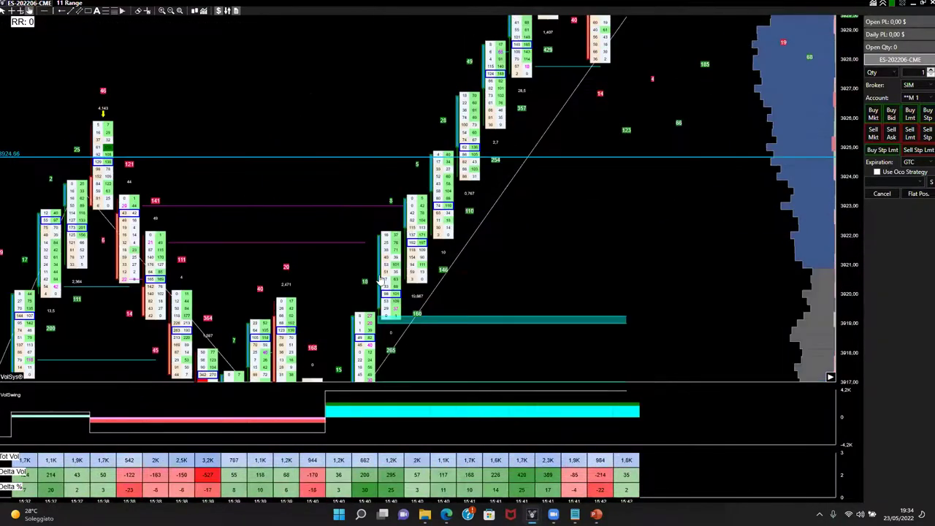
scroll(306, 199, up, 6)
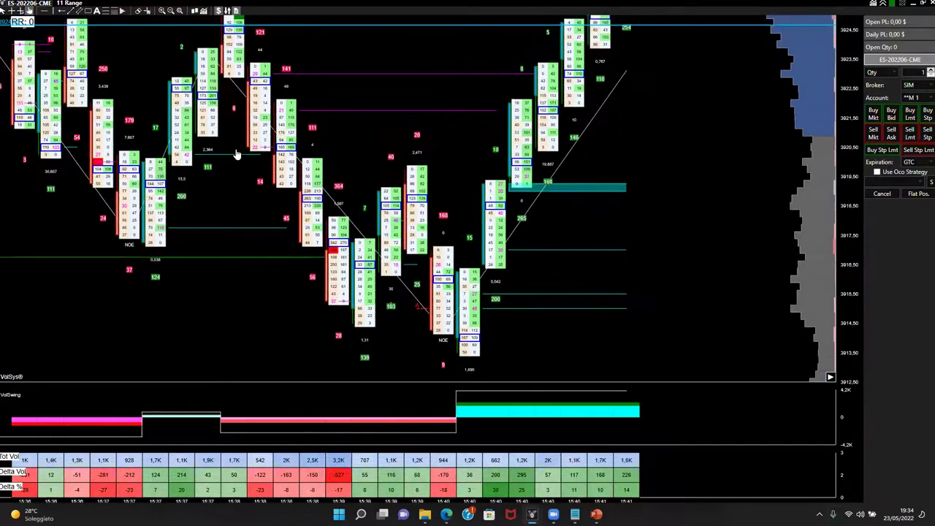
scroll(321, 195, up, 5)
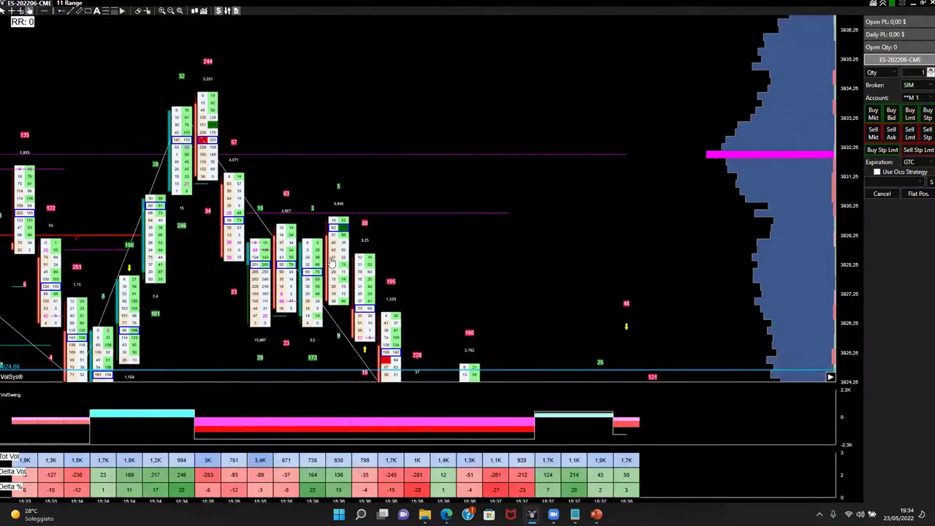
scroll(331, 261, up, 15)
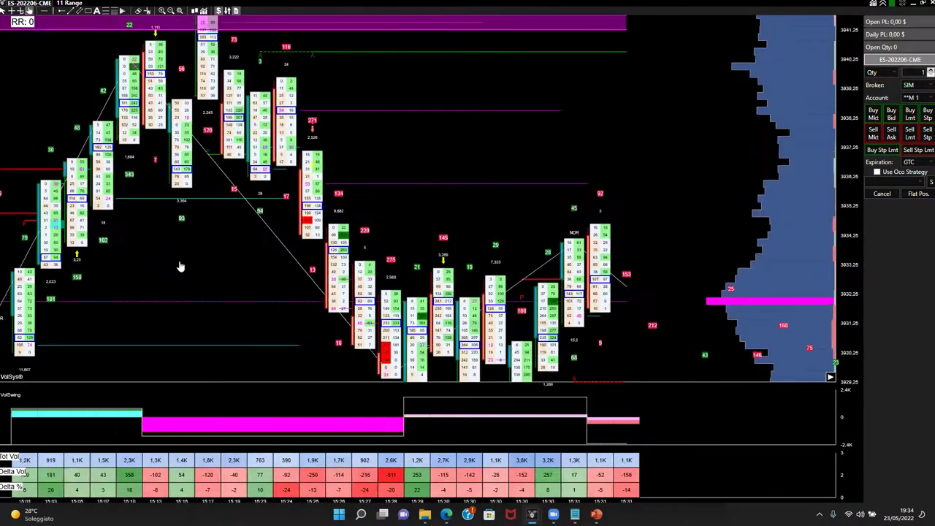
scroll(181, 266, up, 6)
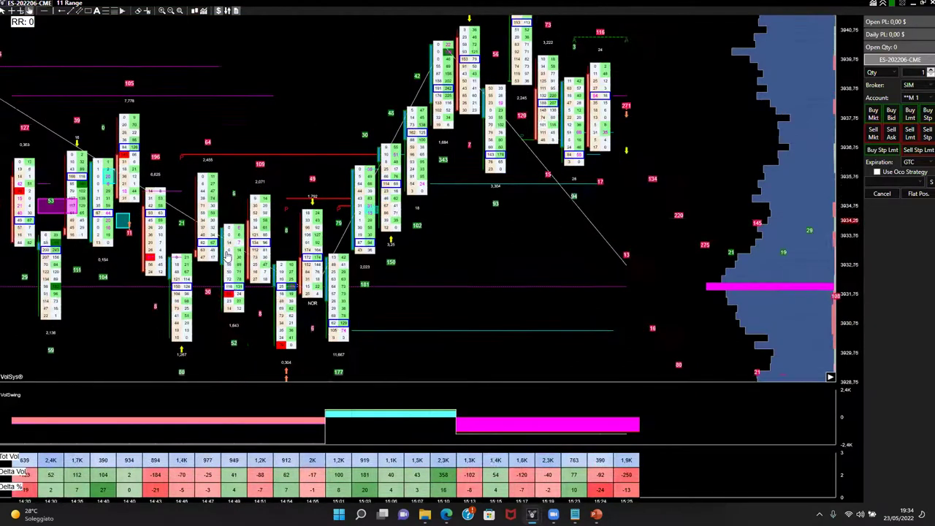
scroll(226, 255, up, 13)
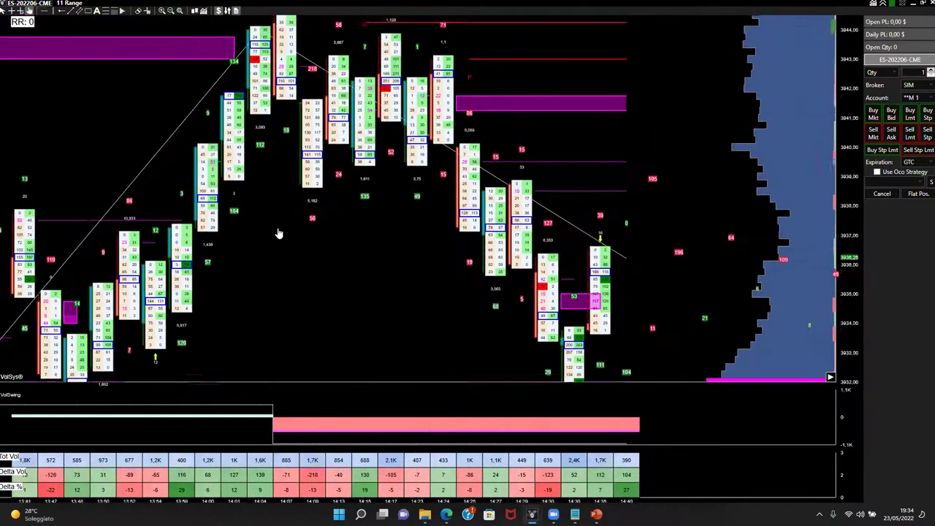
scroll(278, 233, up, 12)
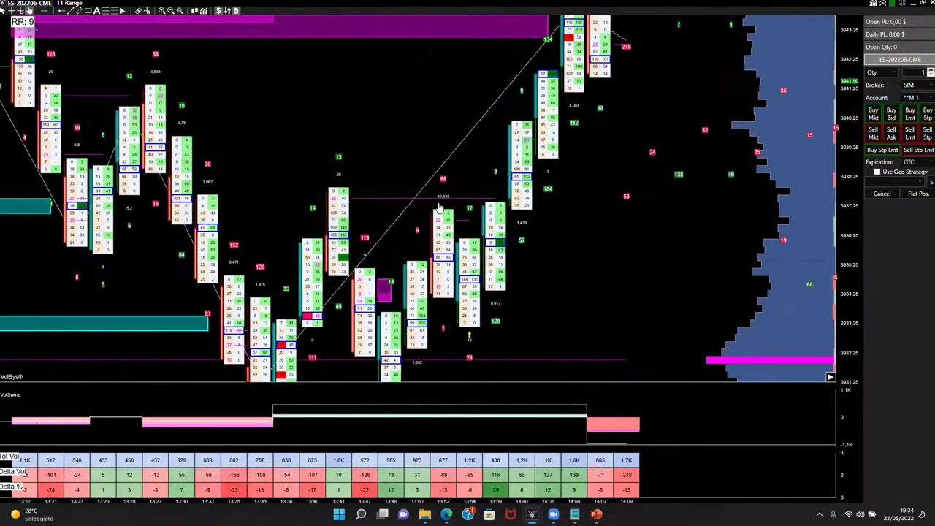
scroll(439, 210, up, 13)
scroll(347, 274, up, 14)
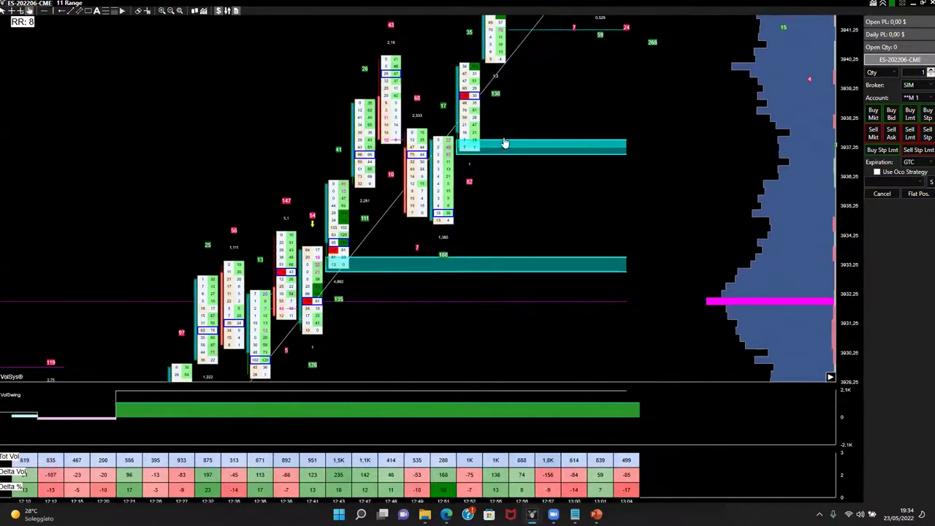
scroll(504, 143, up, 12)
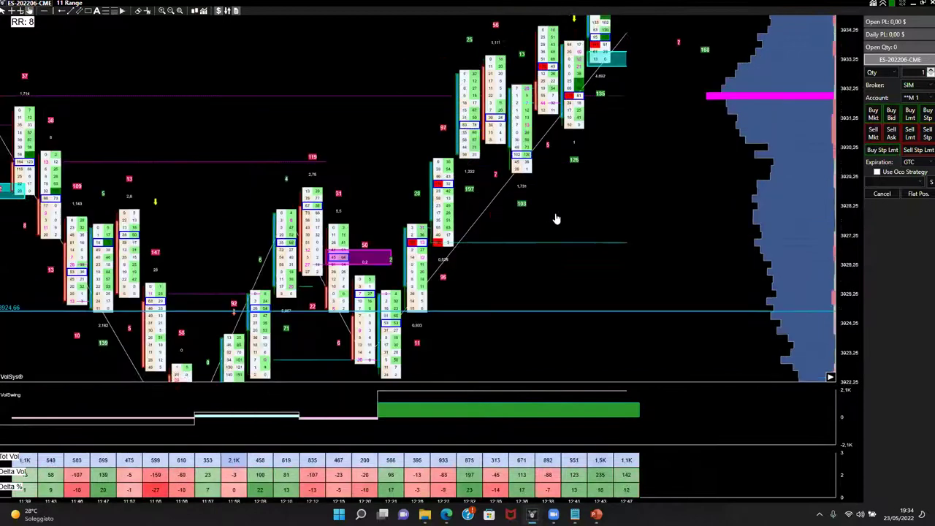
scroll(555, 219, up, 9)
scroll(343, 206, up, 11)
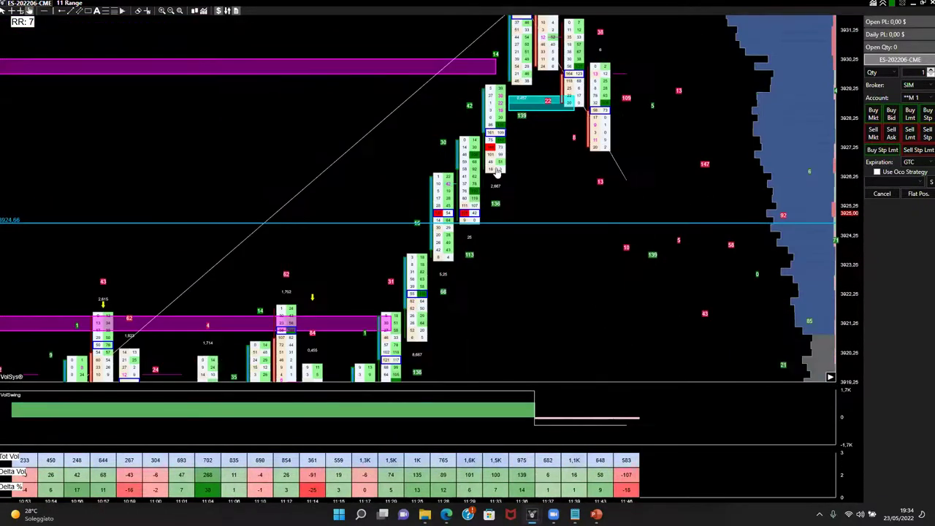
scroll(497, 171, up, 9)
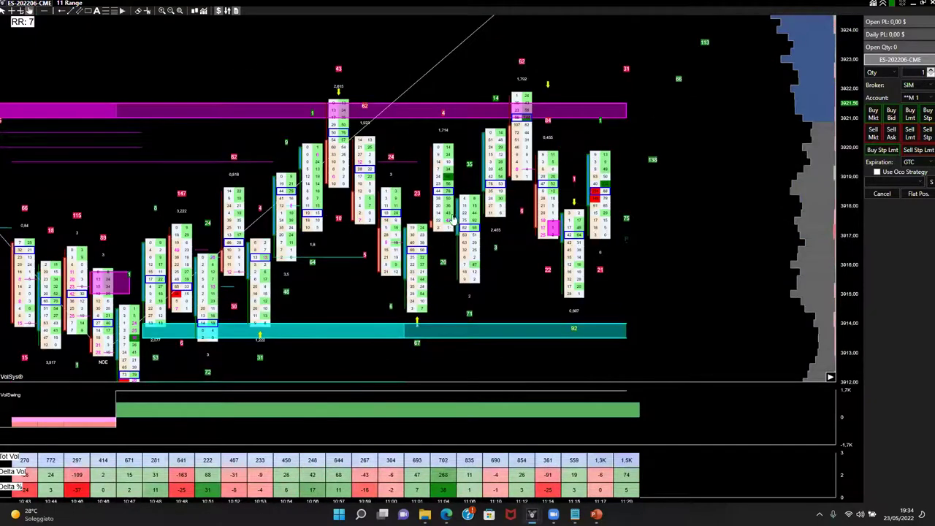
scroll(452, 217, up, 18)
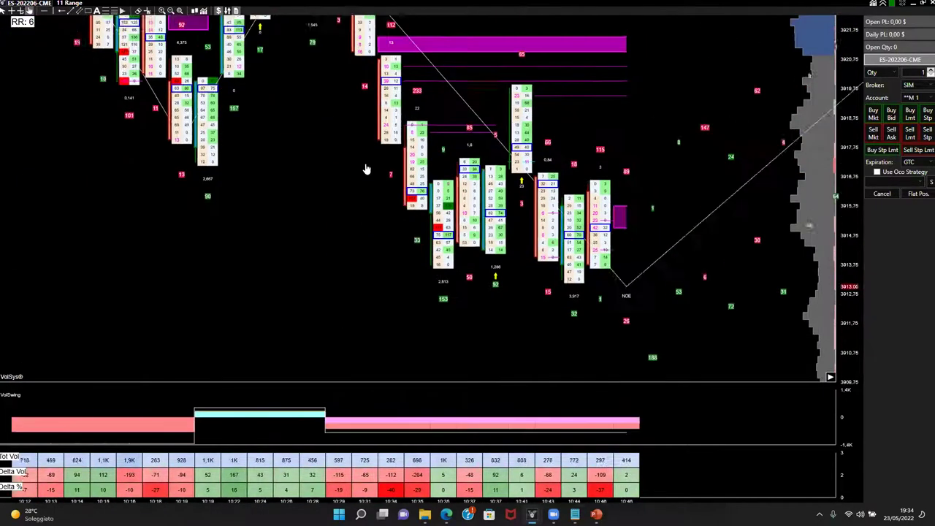
scroll(380, 197, up, 7)
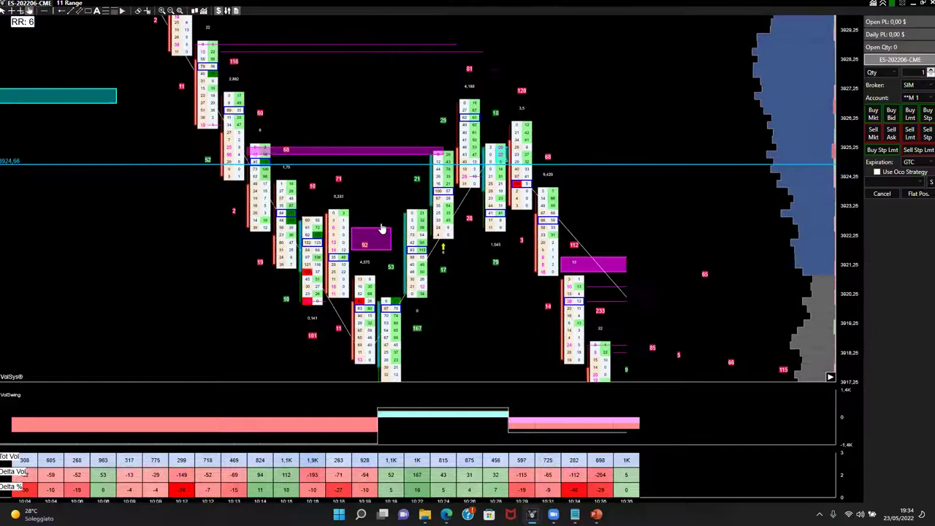
scroll(241, 139, up, 2)
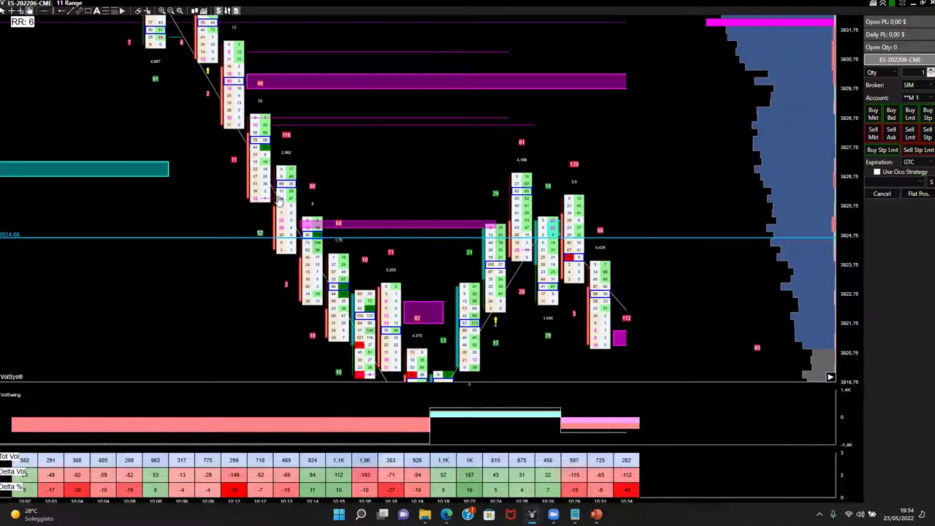
scroll(248, 124, up, 11)
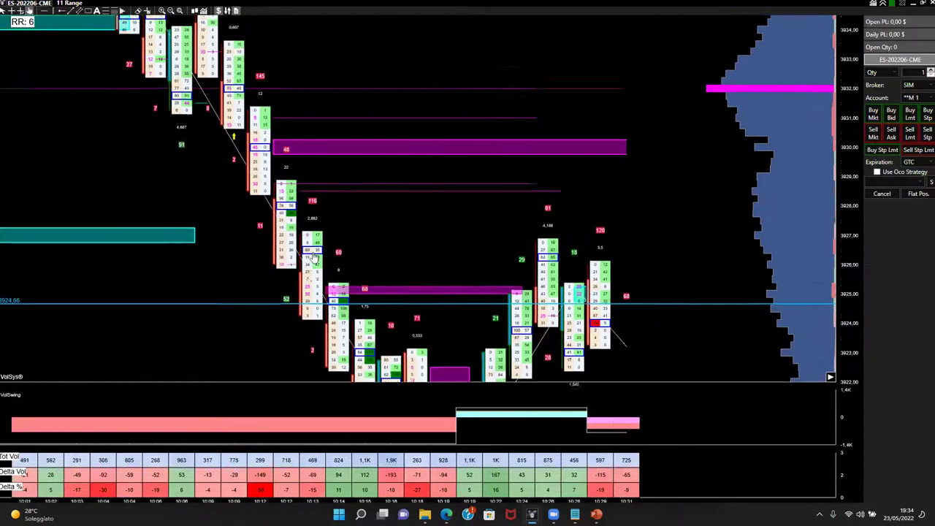
scroll(259, 198, up, 13)
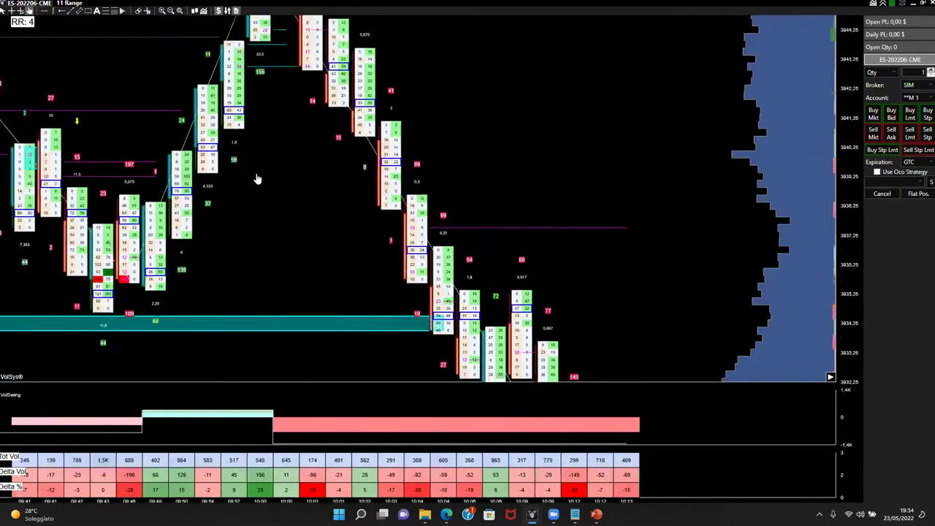
scroll(295, 284, up, 20)
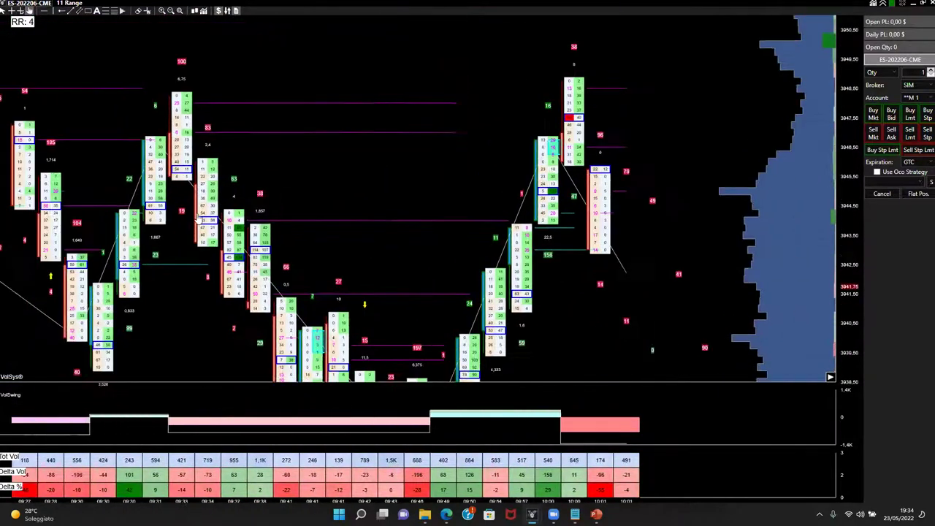
scroll(330, 254, up, 20)
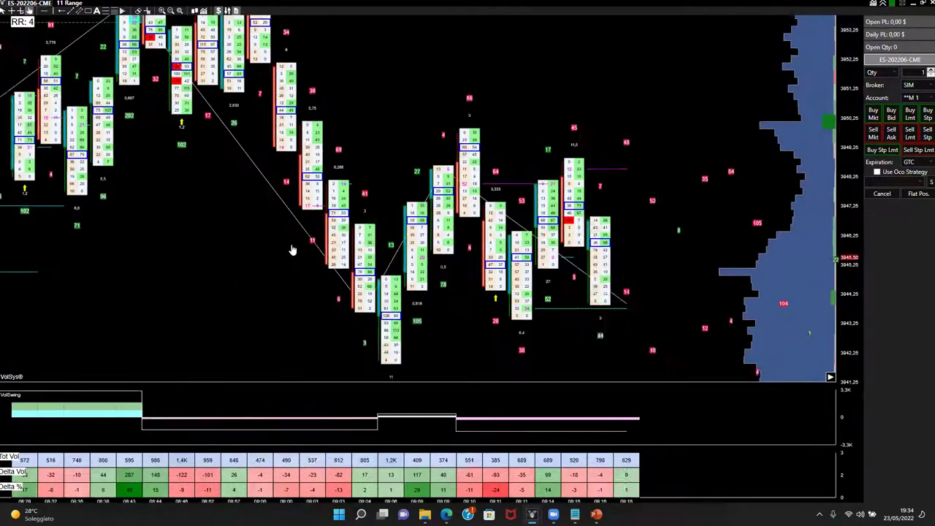
scroll(291, 249, up, 11)
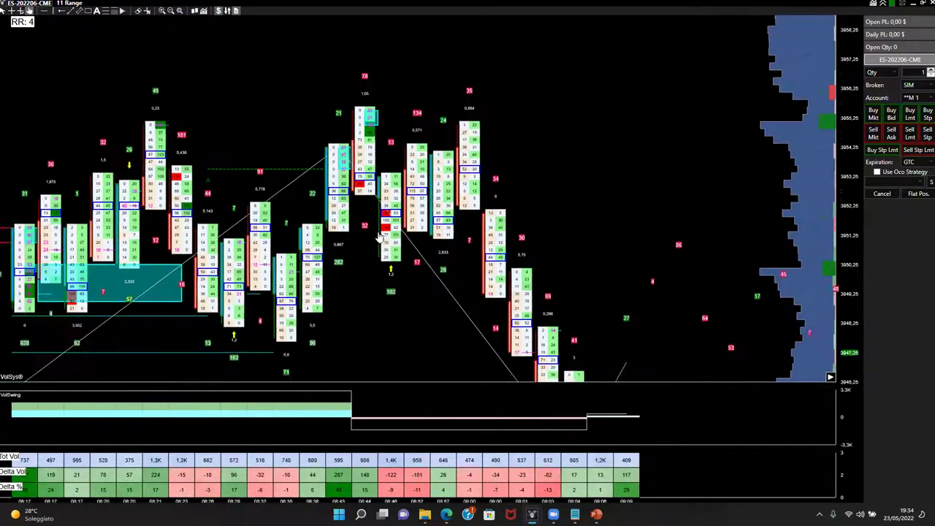
scroll(434, 231, up, 18)
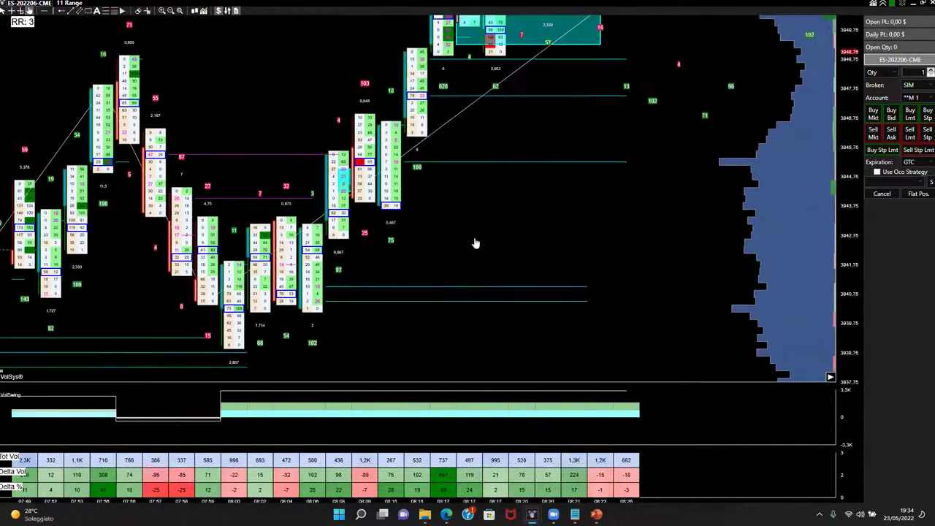
scroll(346, 267, up, 11)
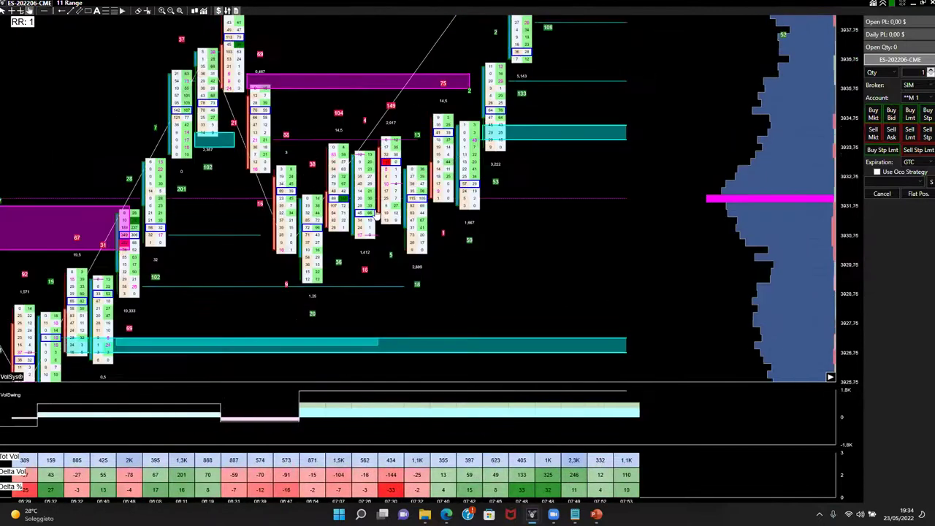
scroll(394, 246, up, 20)
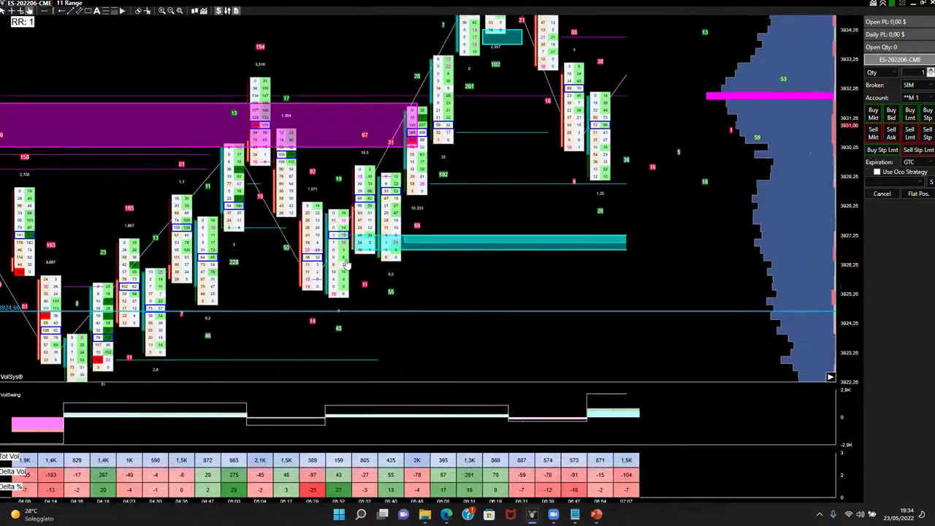
scroll(257, 140, up, 14)
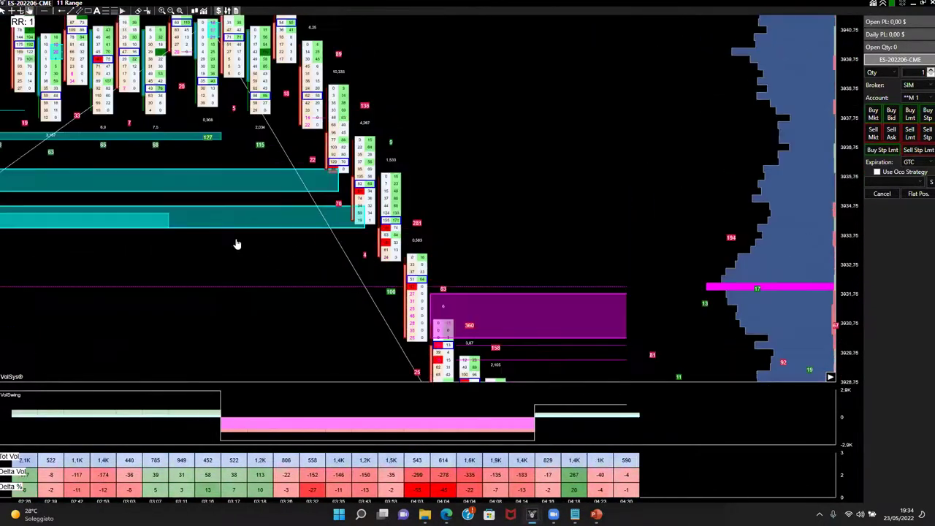
scroll(327, 297, up, 8)
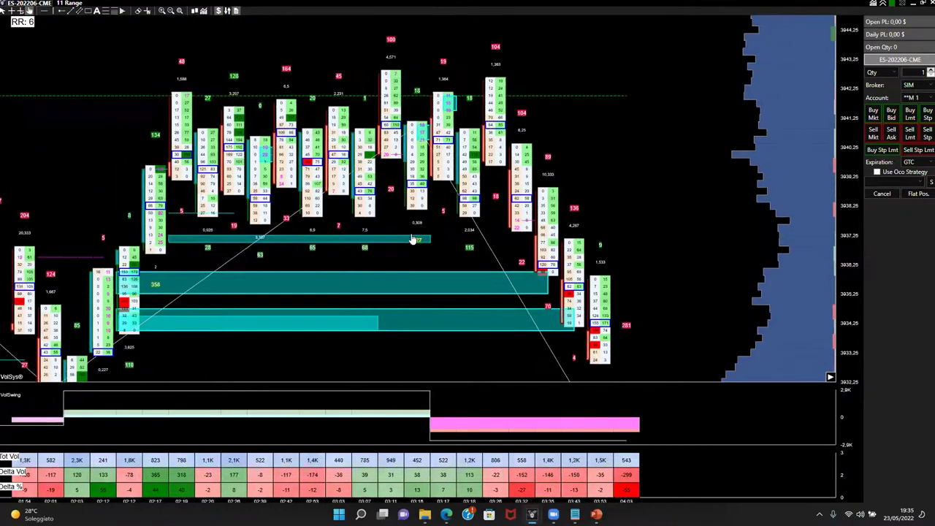
Move further back to the 21:38–21:42 up-move bars and circle the 66 label beside a bar
drag(251, 235, 422, 217)
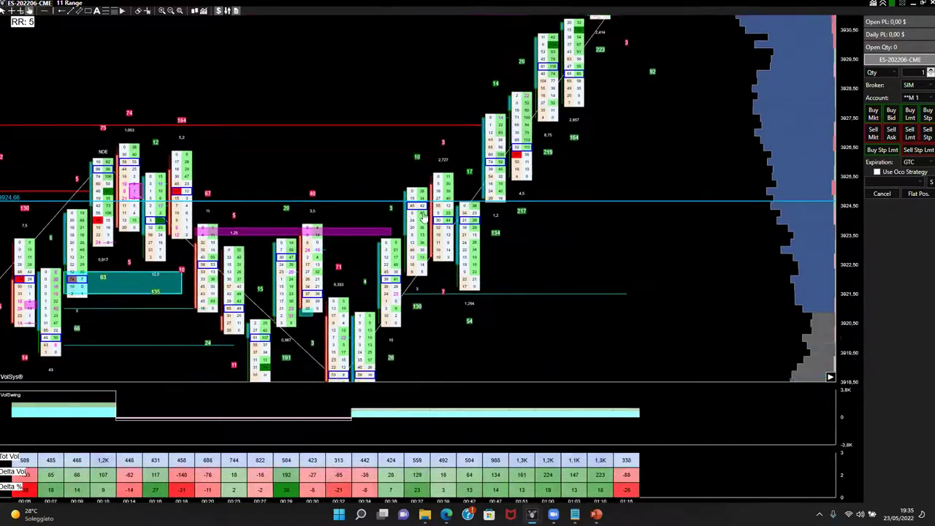
scroll(422, 217, up, 9)
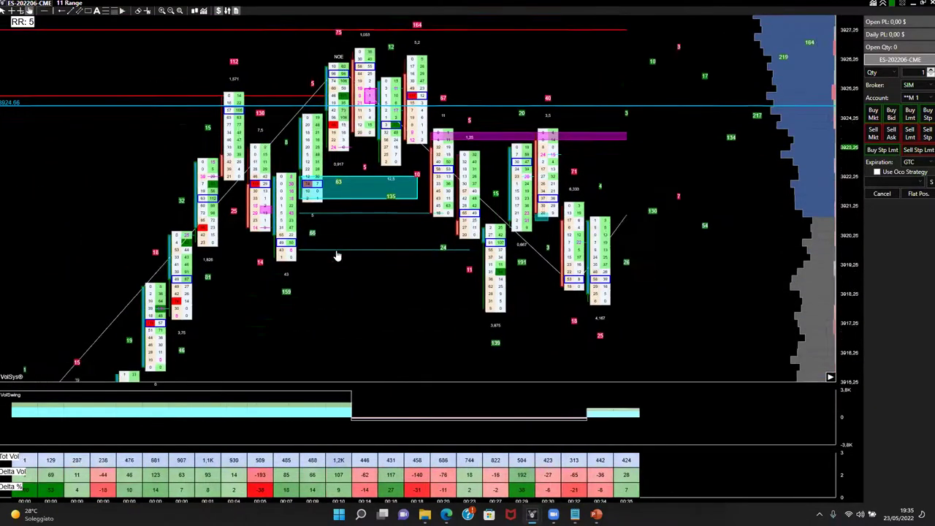
scroll(338, 256, up, 8)
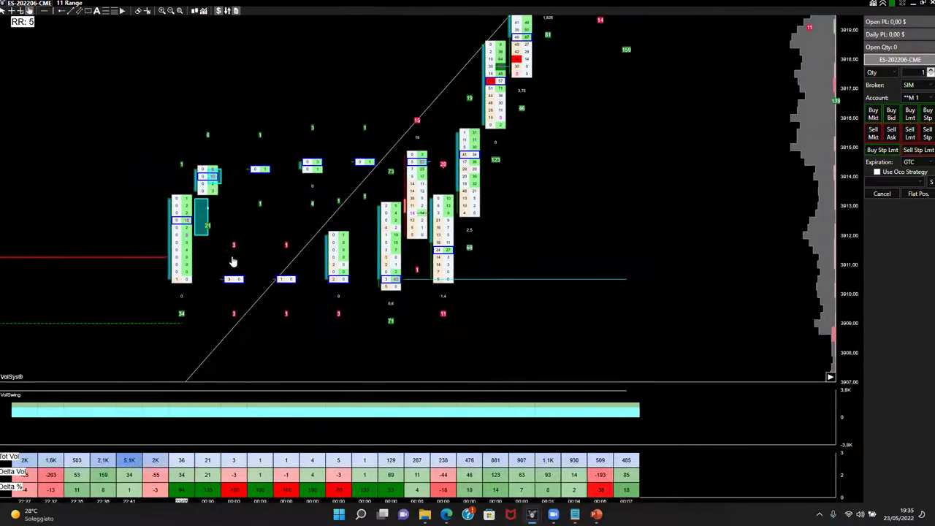
scroll(232, 261, up, 10)
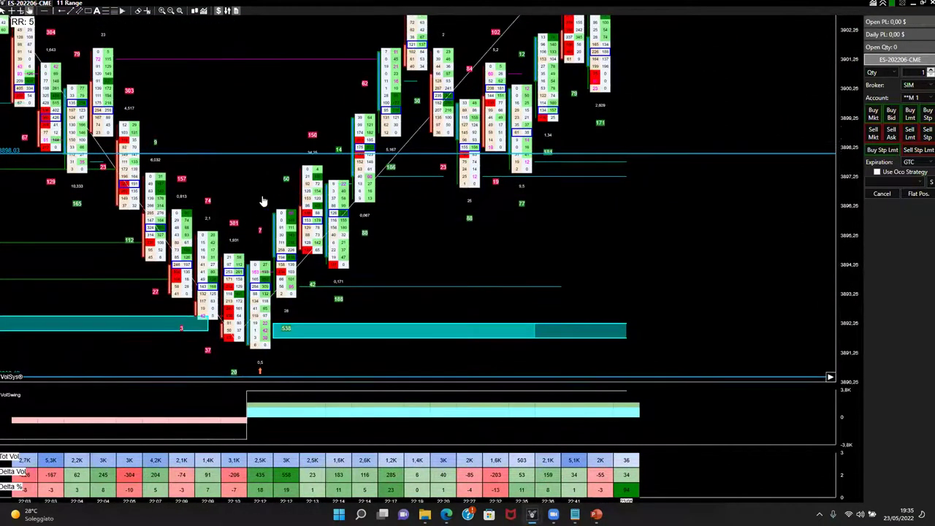
scroll(263, 200, up, 10)
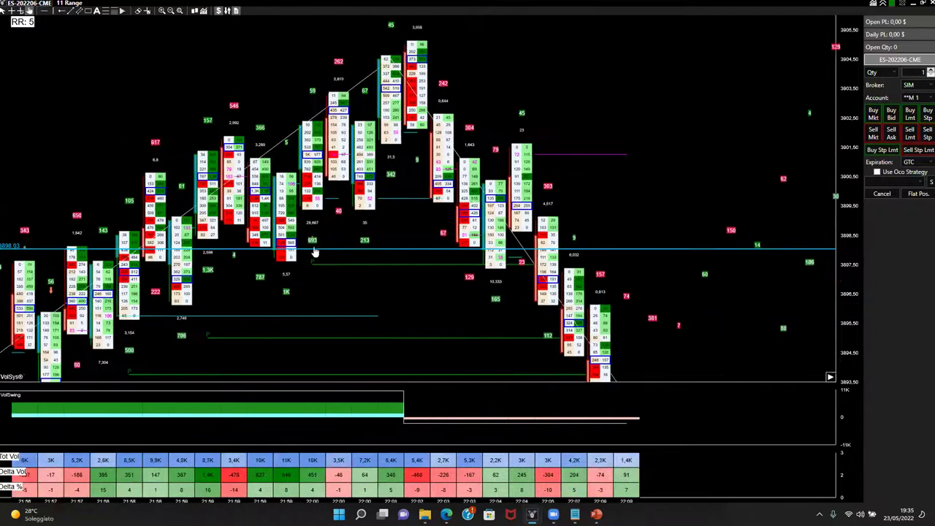
scroll(314, 252, up, 8)
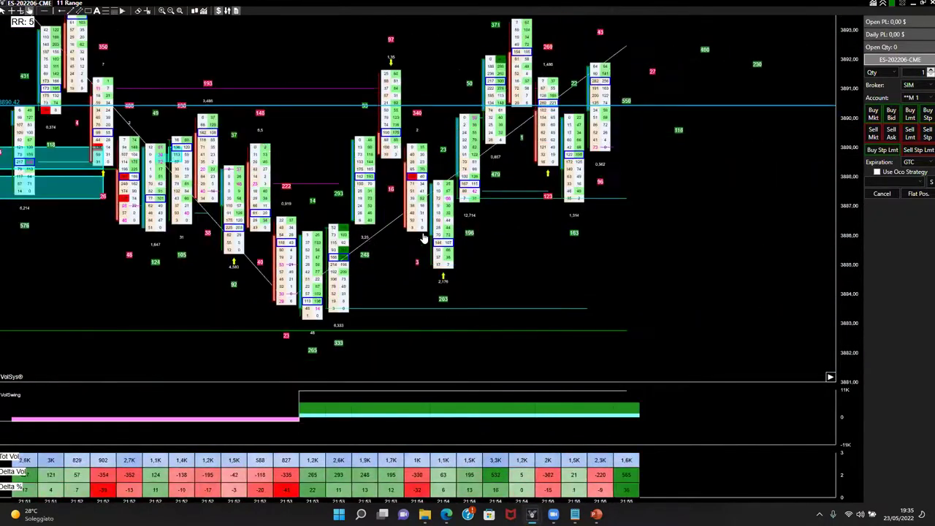
scroll(423, 239, up, 9)
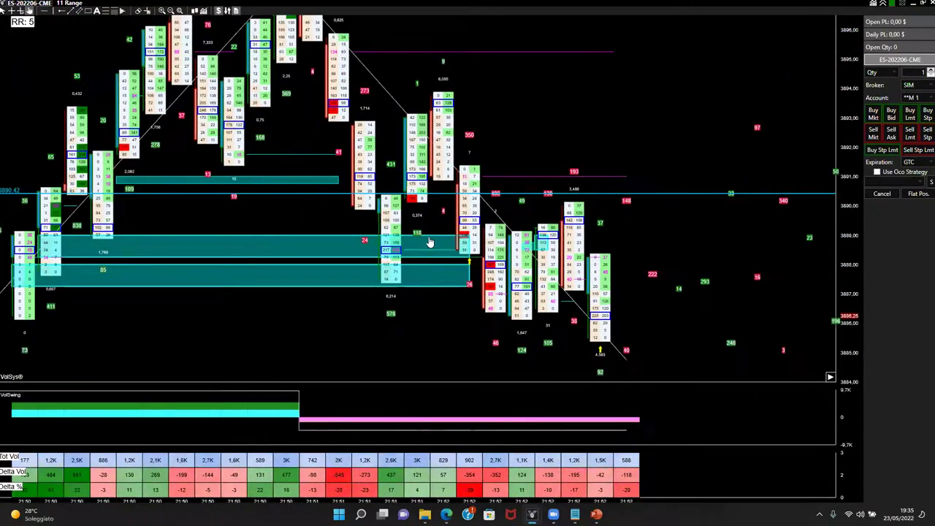
scroll(393, 235, up, 9)
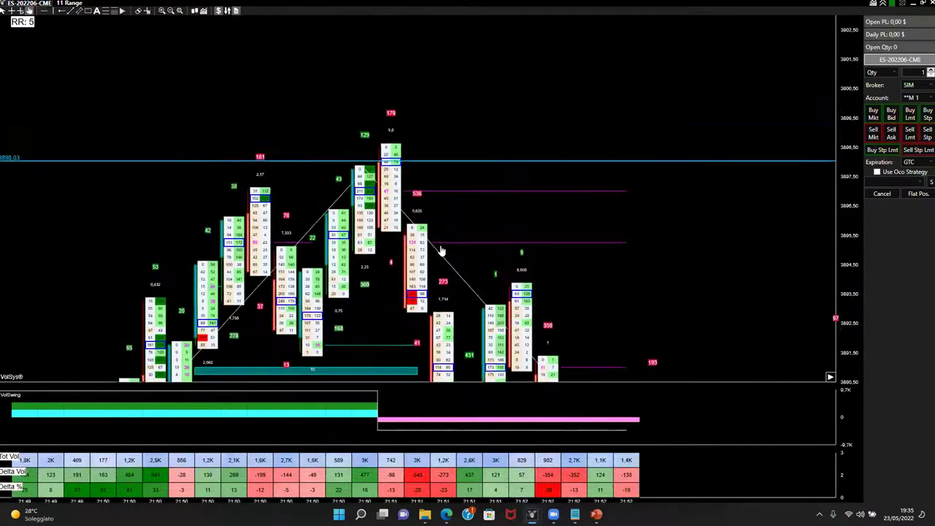
scroll(496, 192, up, 7)
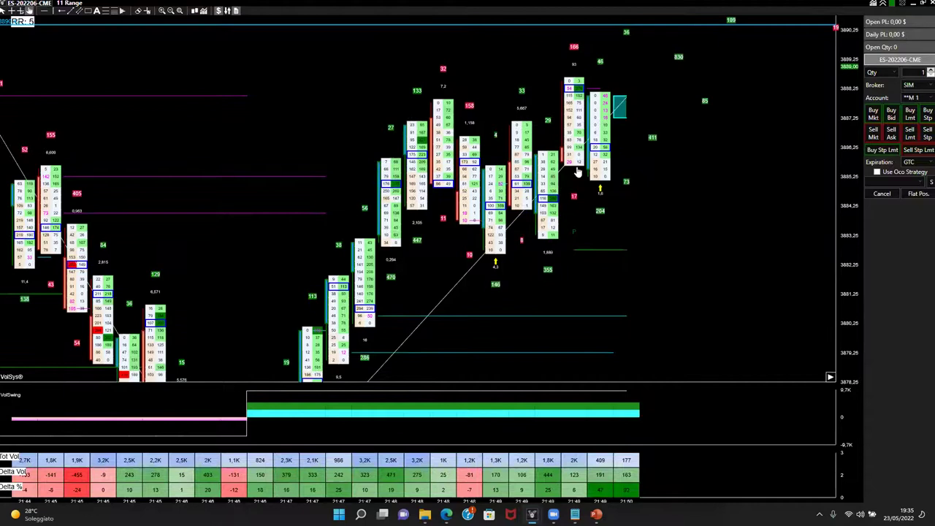
scroll(575, 174, up, 6)
scroll(533, 219, up, 6)
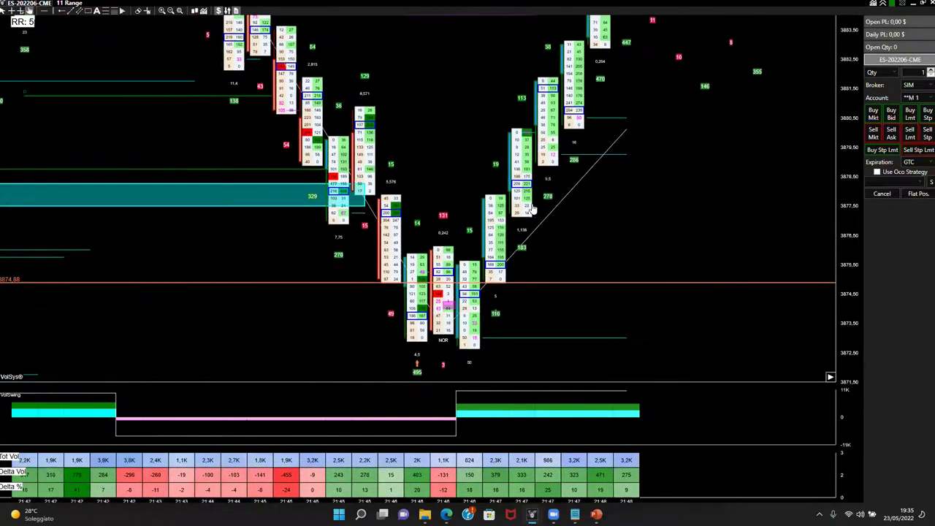
scroll(362, 270, up, 8)
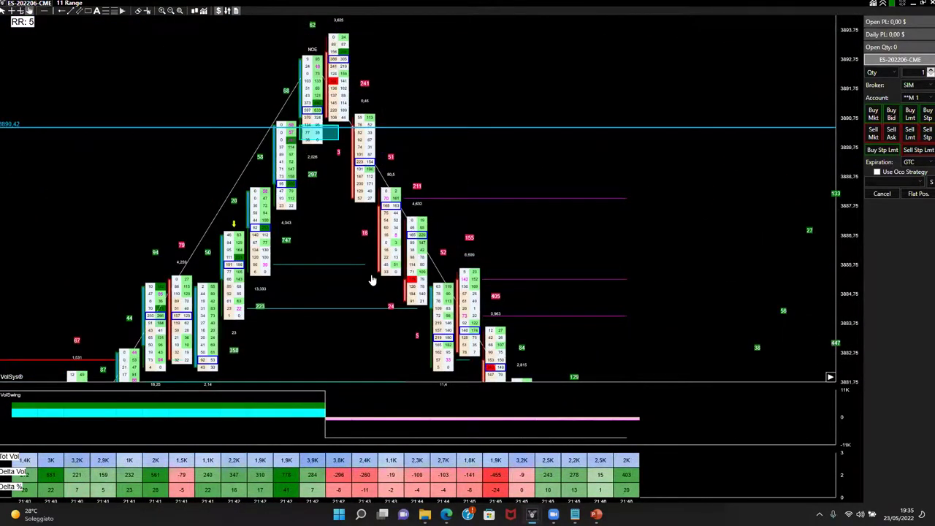
scroll(441, 230, up, 6)
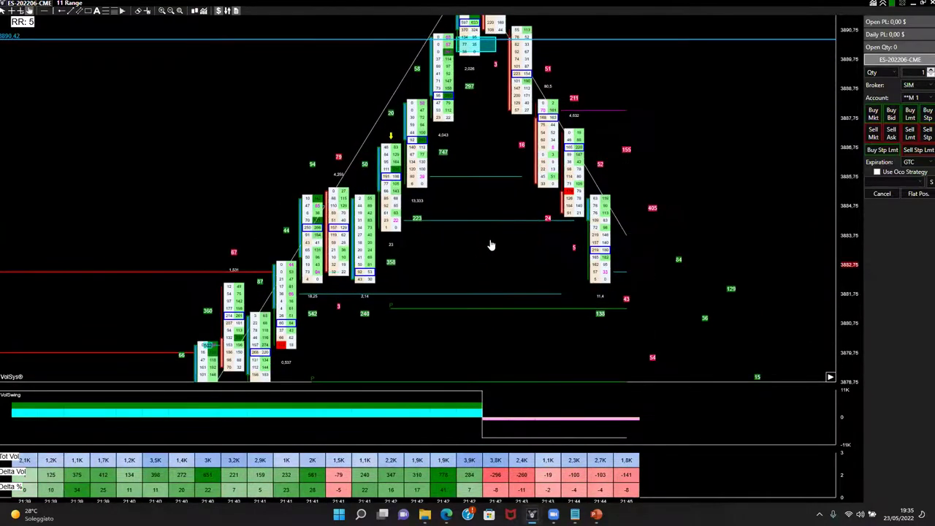
scroll(509, 241, up, 2)
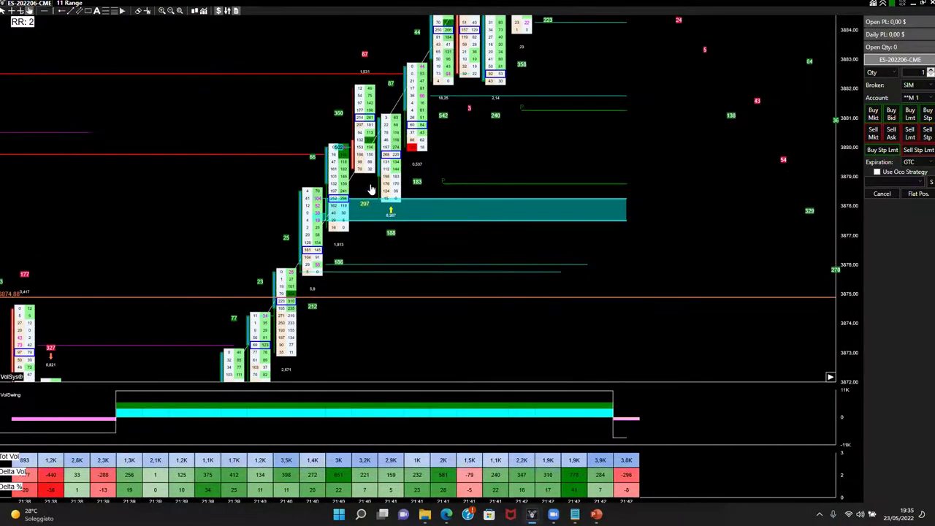
scroll(369, 192, up, 2)
scroll(426, 144, up, 2)
scroll(425, 131, down, 4)
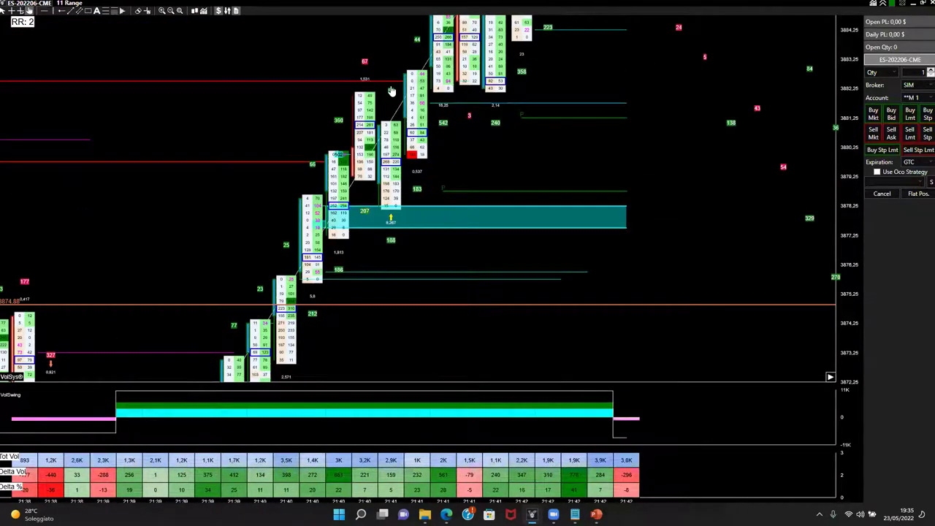
drag(318, 141, 329, 173)
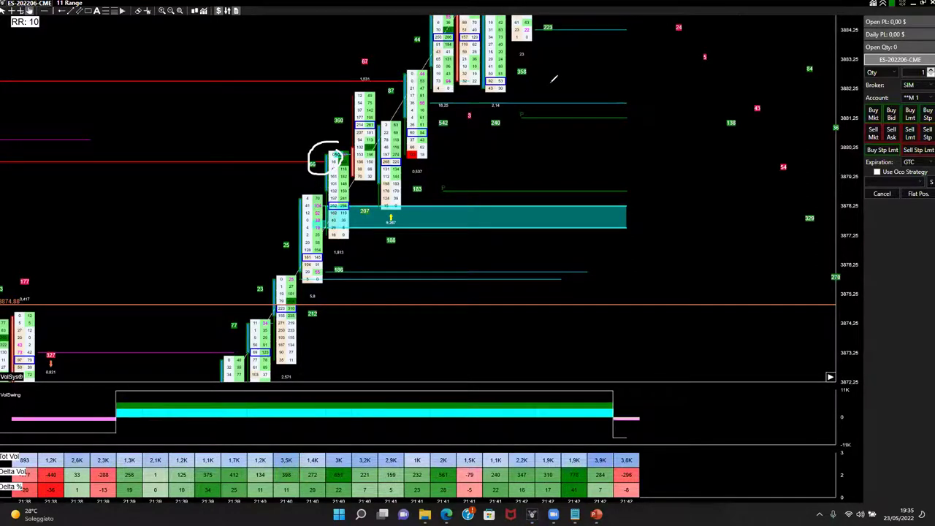
key(ctrl+z)
mouse_move(343, 142)
mouse_down()
mouse_move(327, 151)
mouse_move(350, 165)
mouse_move(345, 141)
mouse_move(300, 147)
mouse_up()
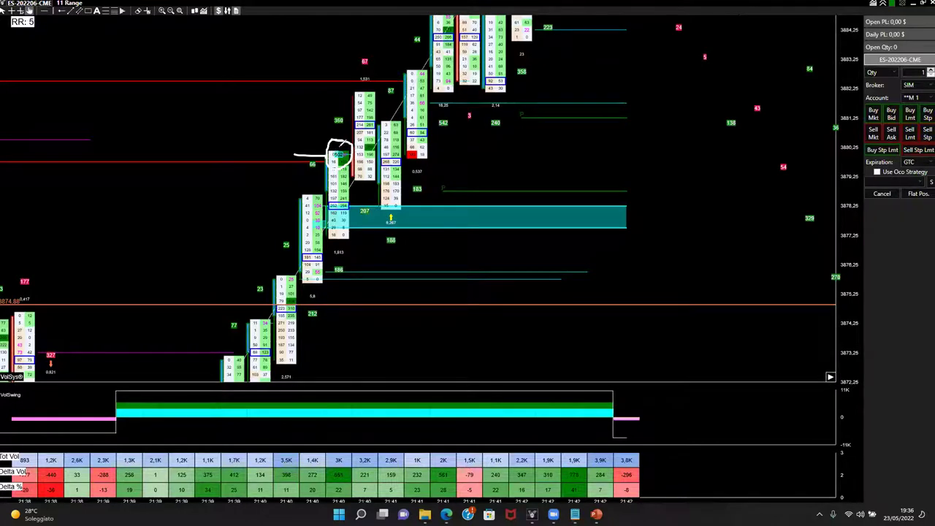
drag(342, 150, 367, 88)
mouse_move(355, 143)
mouse_down()
mouse_move(345, 174)
mouse_move(337, 153)
mouse_move(355, 174)
mouse_up()
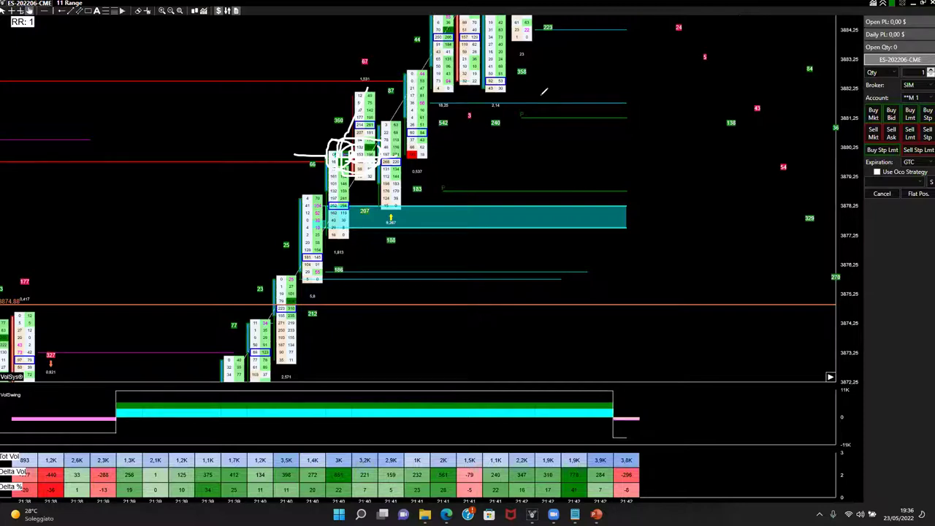
key(Escape)
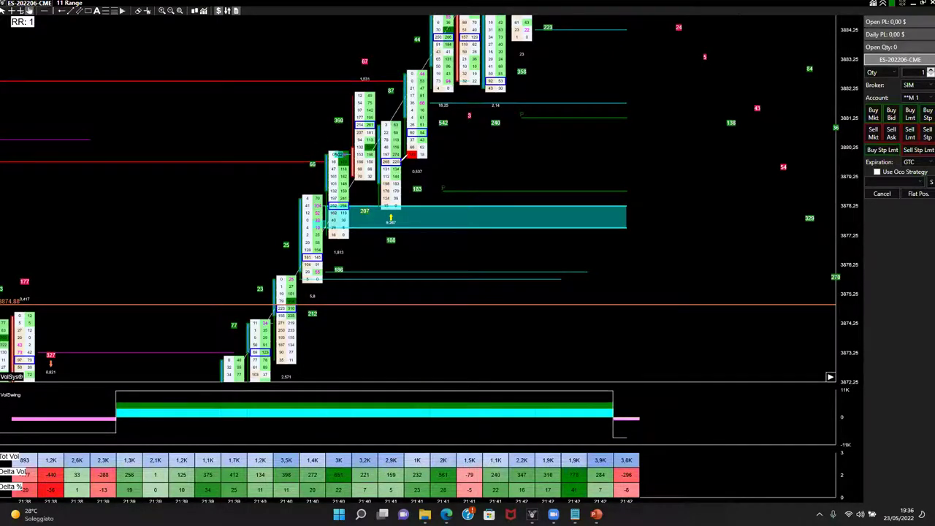
mouse_move(346, 140)
mouse_down()
mouse_move(350, 150)
mouse_move(373, 86)
mouse_move(393, 199)
mouse_move(402, 145)
mouse_move(376, 157)
mouse_move(383, 184)
mouse_move(412, 172)
mouse_up()
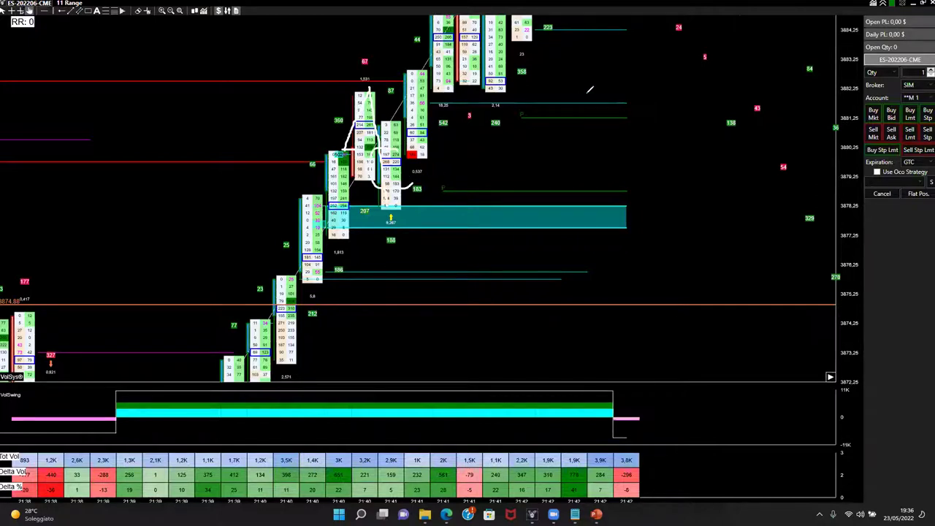
key(e)
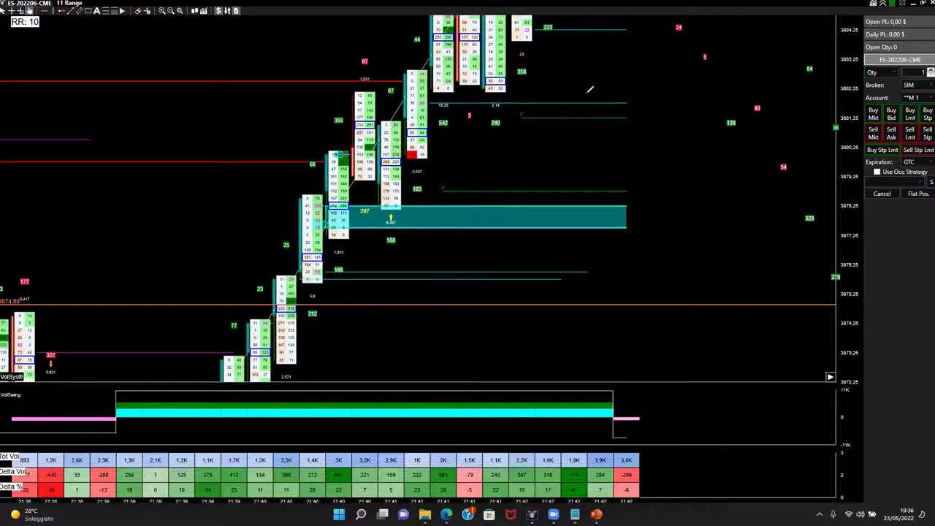
mouse_move(395, 140)
mouse_down()
mouse_move(376, 150)
mouse_move(409, 162)
mouse_move(399, 143)
mouse_move(367, 169)
mouse_move(418, 184)
mouse_move(445, 149)
mouse_move(409, 149)
mouse_up()
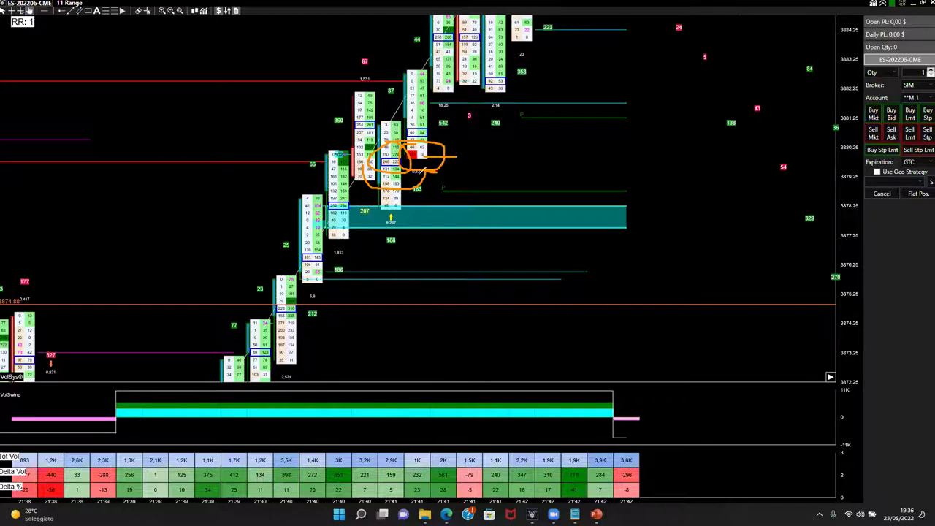
Extend an orange line from the loop, loop the red cells, then clear the orange scribbles
drag(423, 156, 458, 156)
mouse_move(452, 153)
mouse_down()
mouse_move(404, 149)
mouse_move(416, 165)
mouse_move(427, 143)
mouse_move(441, 153)
mouse_move(409, 156)
mouse_up()
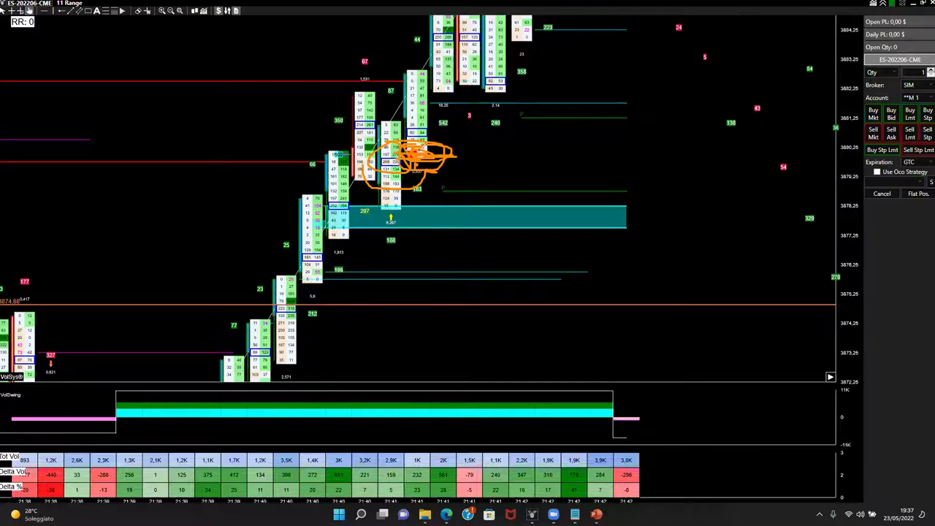
key(Escape)
Redraw orange lines and loops around the absorption cells and red cell, then erase them all
drag(317, 149, 398, 147)
drag(295, 172, 486, 173)
mouse_move(349, 146)
mouse_down()
mouse_move(334, 142)
mouse_move(321, 168)
mouse_move(360, 153)
mouse_move(329, 139)
mouse_move(368, 161)
mouse_move(338, 142)
mouse_move(328, 155)
mouse_move(362, 141)
mouse_move(289, 164)
mouse_up()
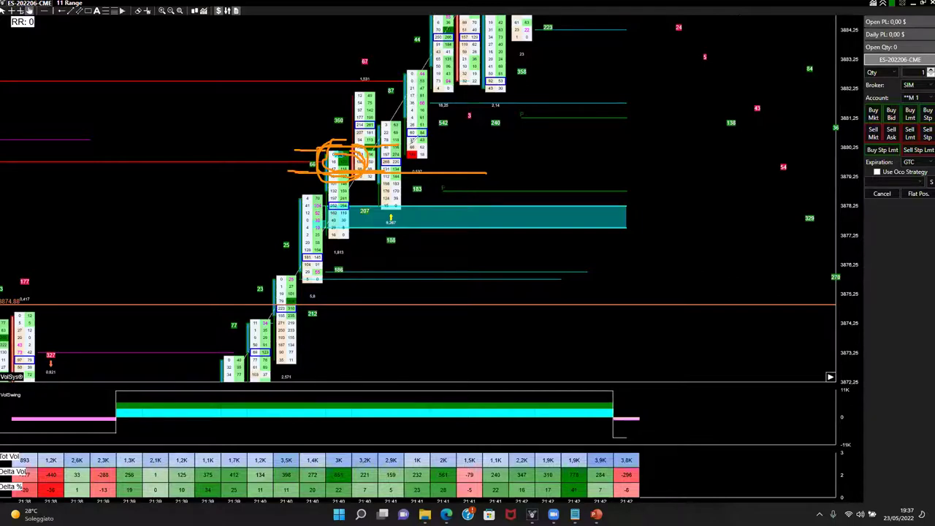
mouse_move(431, 95)
mouse_down()
mouse_move(427, 140)
mouse_move(438, 91)
mouse_move(447, 94)
mouse_up()
mouse_move(424, 135)
mouse_down()
mouse_move(405, 142)
mouse_move(413, 150)
mouse_move(427, 138)
mouse_move(409, 159)
mouse_move(447, 168)
mouse_up()
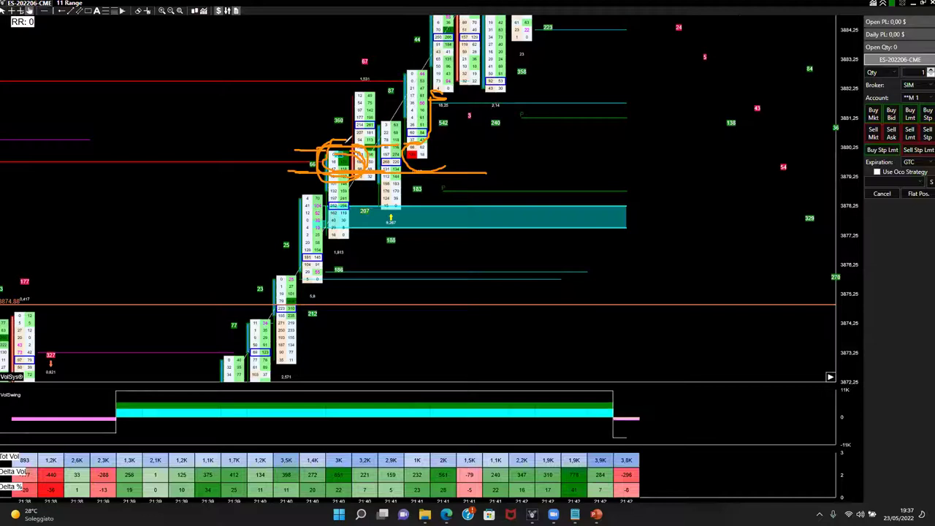
mouse_move(349, 138)
mouse_down()
mouse_move(321, 179)
mouse_move(379, 146)
mouse_up()
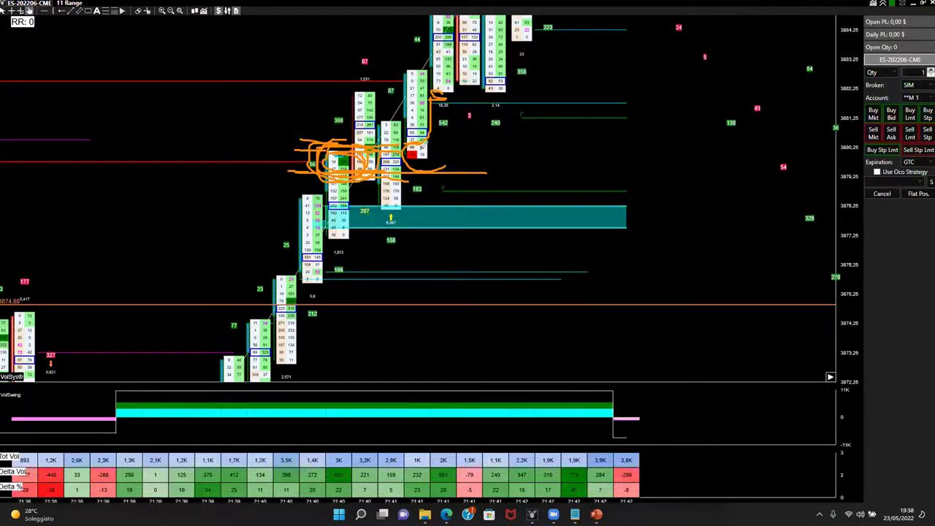
mouse_move(417, 137)
mouse_down()
mouse_move(426, 167)
mouse_move(444, 149)
mouse_move(422, 143)
mouse_up()
drag(428, 146, 438, 121)
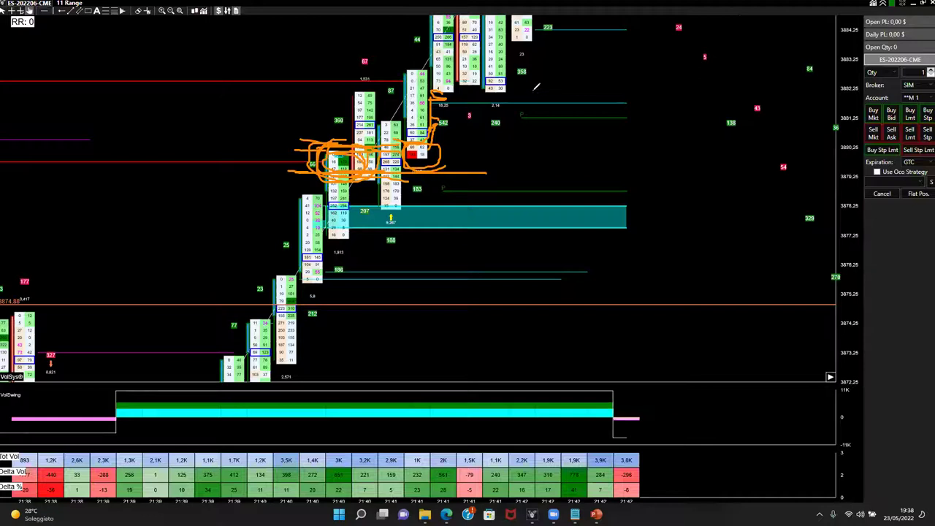
key(Escape)
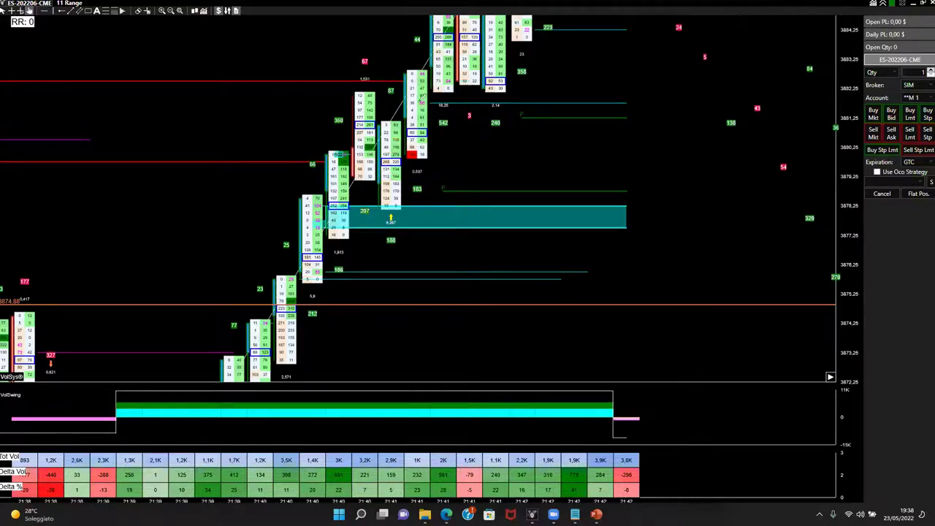
In orange, bracket the later bar's upper cells, circle the bar top by 66, arrow to the red cell, then erase
mouse_move(422, 124)
mouse_down()
mouse_move(441, 124)
mouse_move(441, 97)
mouse_move(416, 71)
mouse_up()
mouse_move(325, 141)
mouse_down()
mouse_move(351, 159)
mouse_move(325, 139)
mouse_up()
mouse_move(413, 145)
mouse_down()
mouse_move(428, 156)
mouse_move(436, 85)
mouse_up()
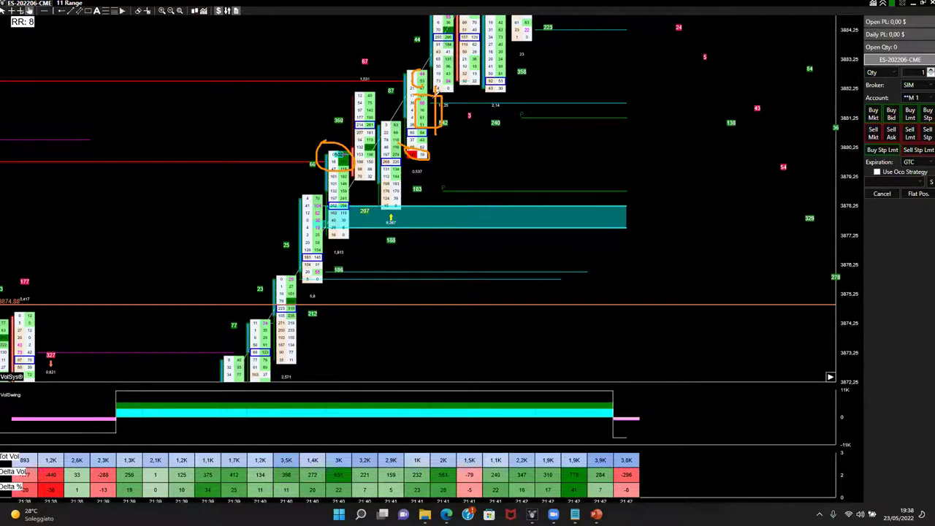
mouse_move(342, 226)
mouse_down()
mouse_move(438, 171)
mouse_move(459, 151)
mouse_move(449, 147)
mouse_move(462, 156)
mouse_up()
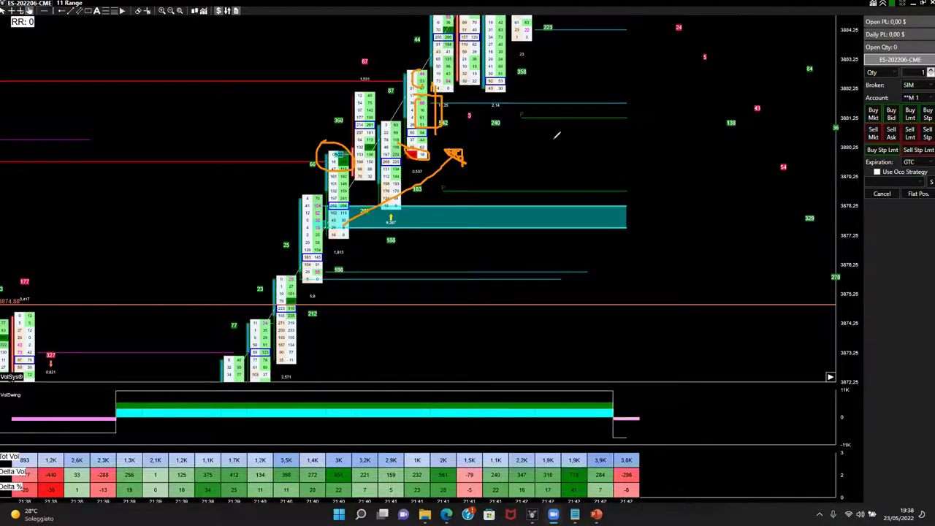
key(e)
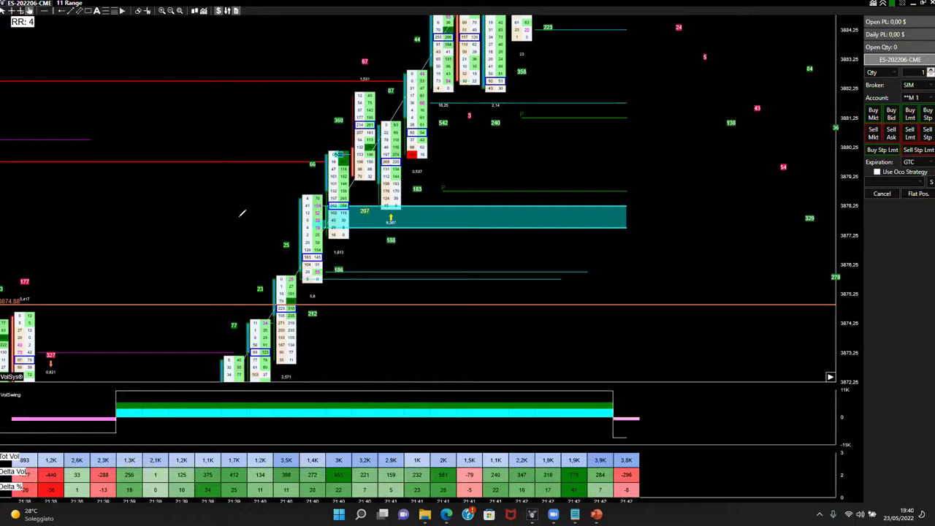
scroll(556, 176, down, 4)
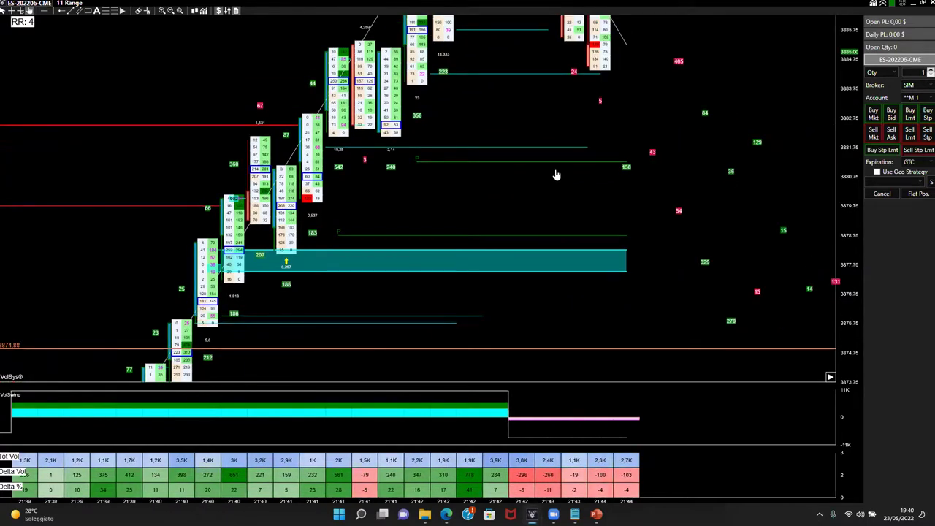
Scroll the chart forward to the 21:44 bars and dismiss the chart context menu unchanged
scroll(552, 173, up, 1)
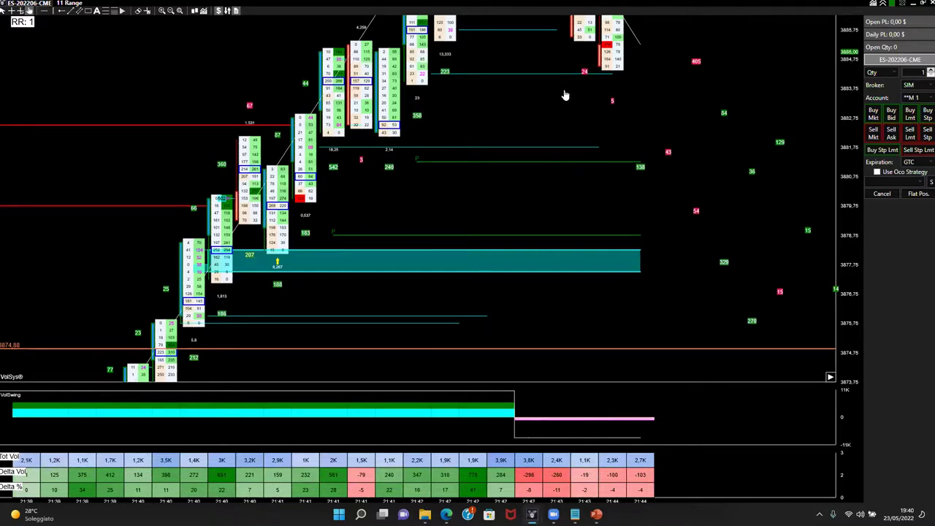
right_click(542, 173)
click(538, 179)
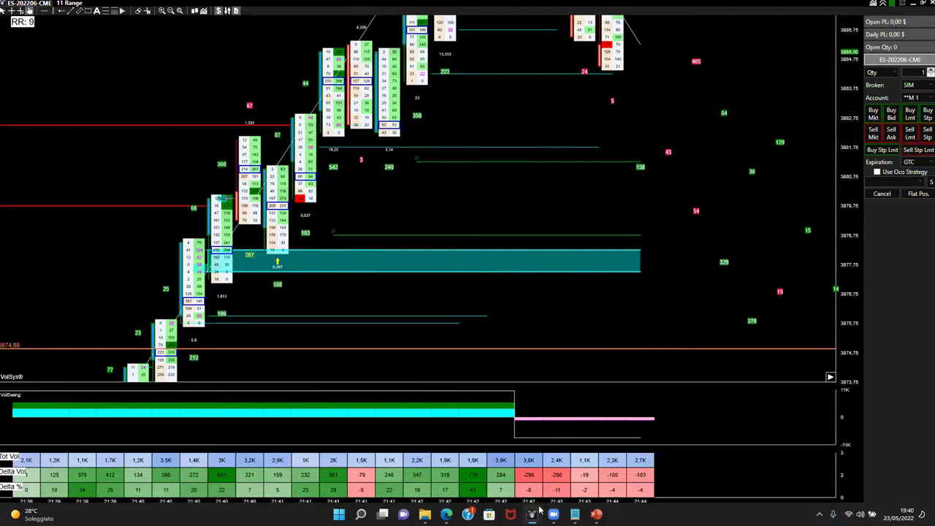